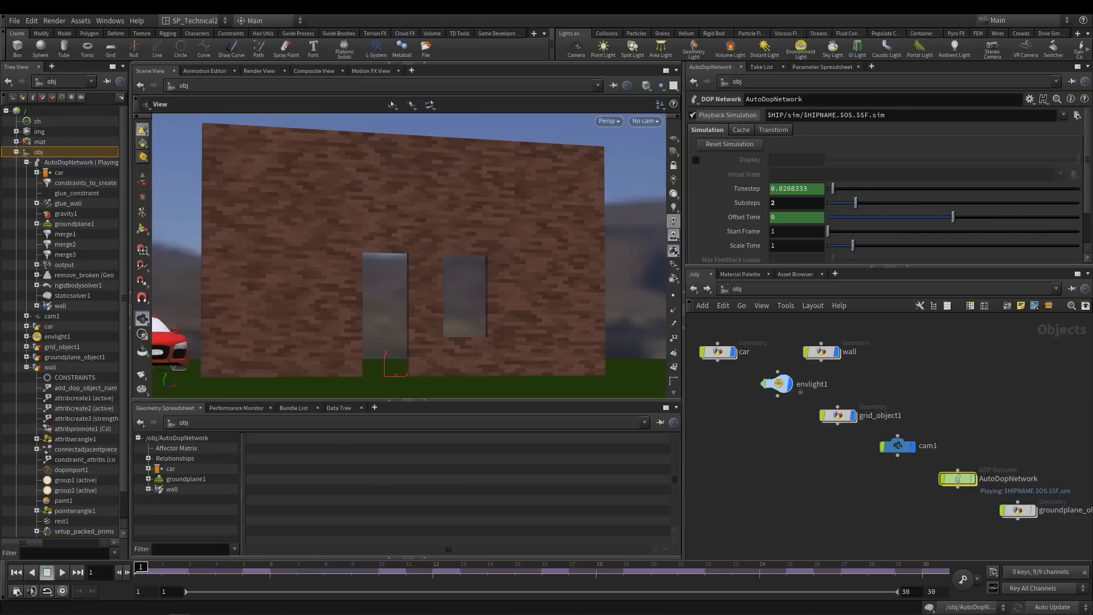
# Scrub the timeline through the car and brick wall simulation, and return to the first frame
pyautogui.moveTo(321, 569); pyautogui.dragTo(623, 568)
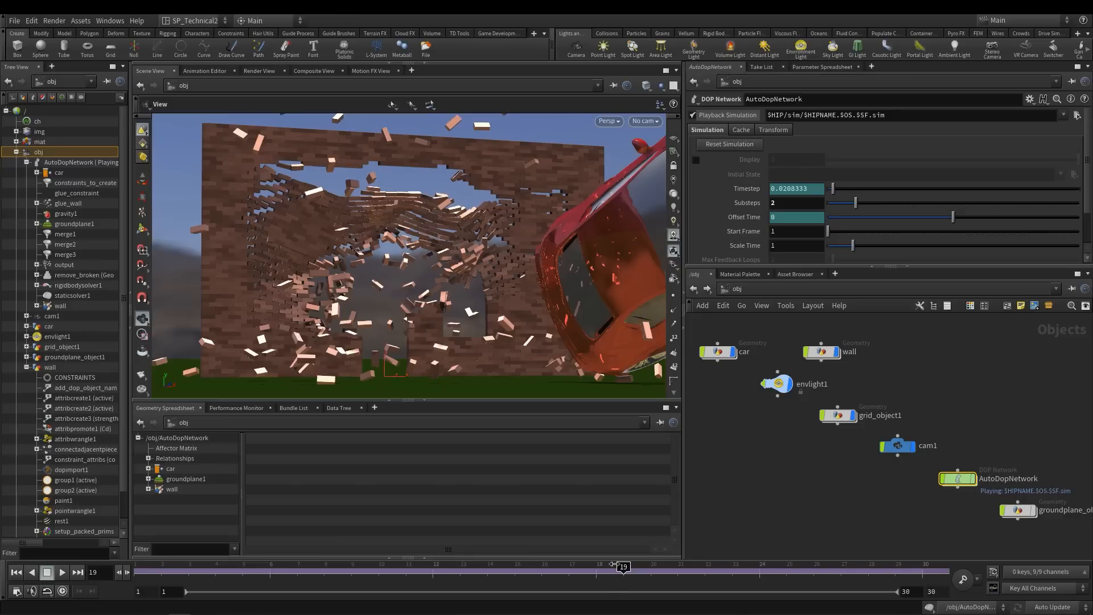
pyautogui.moveTo(636, 570); pyautogui.dragTo(705, 570)
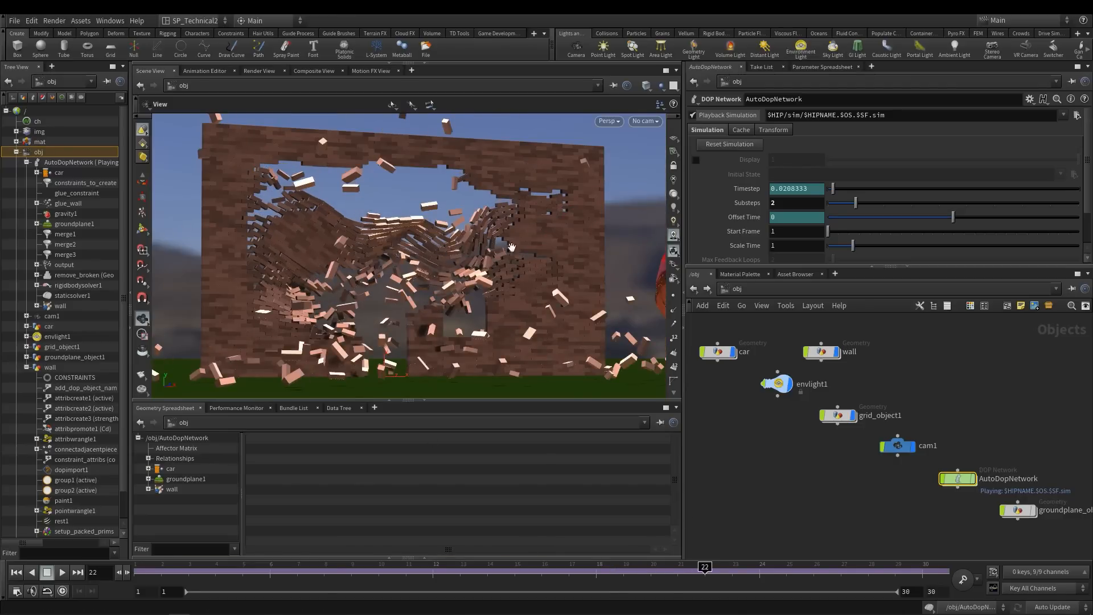
pyautogui.hotkey('ctrl', 'Up')
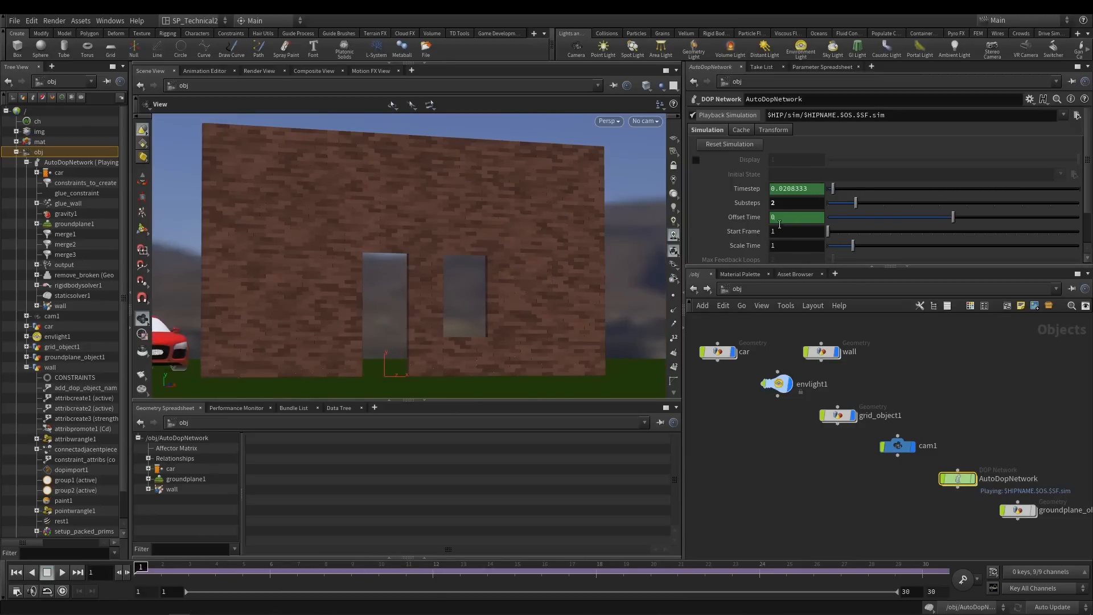
# Turn off Playback Simulation on AutoDopNetwork and go inside that network
pyautogui.click(693, 115)
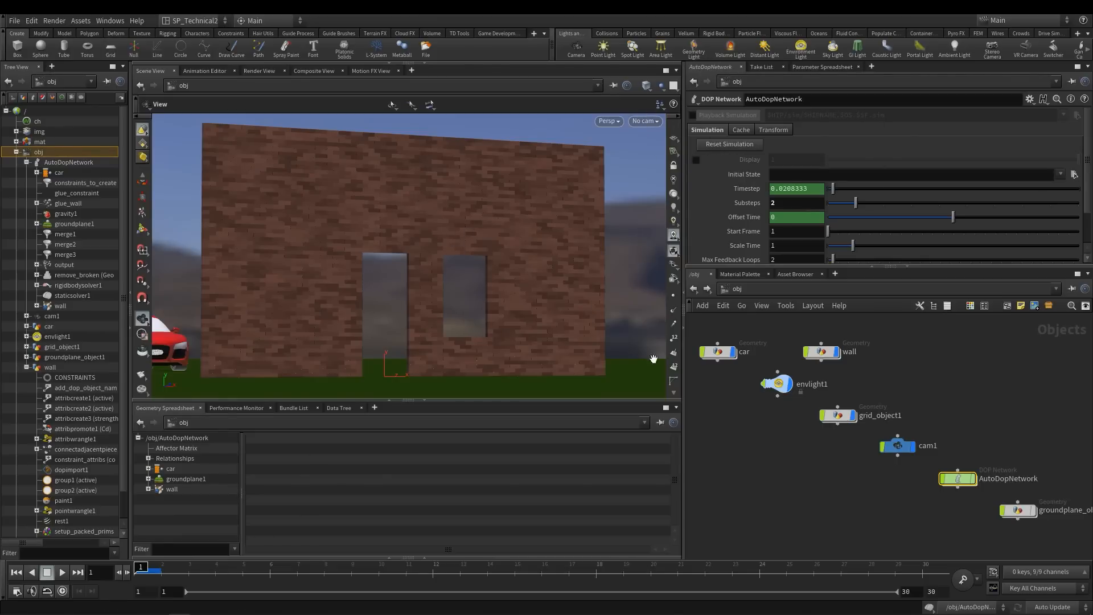
pyautogui.doubleClick(958, 478)
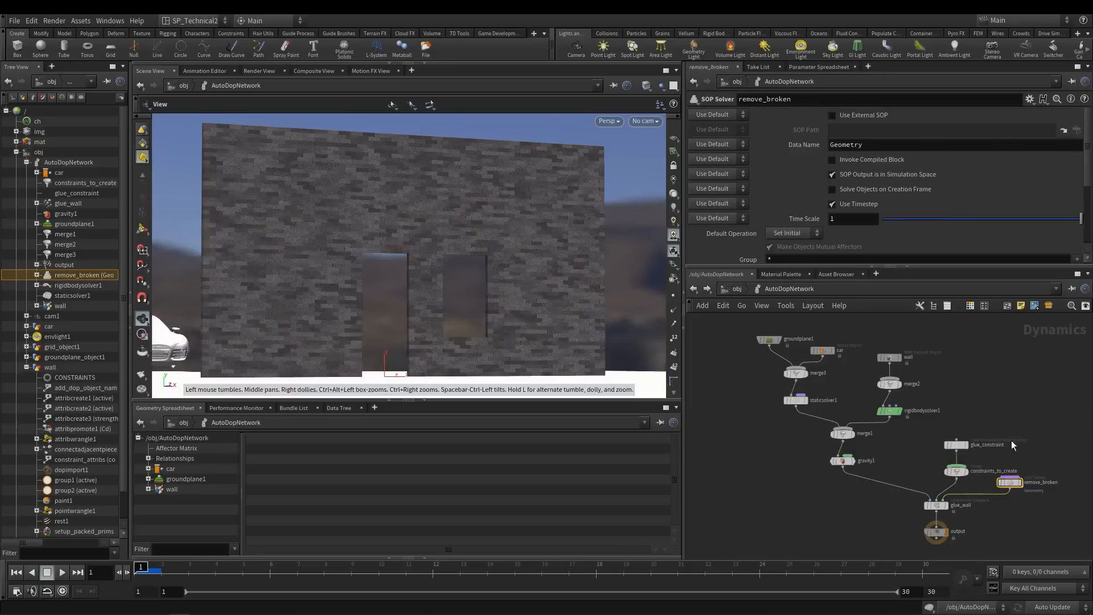
pyautogui.scroll(5, 862, 436)
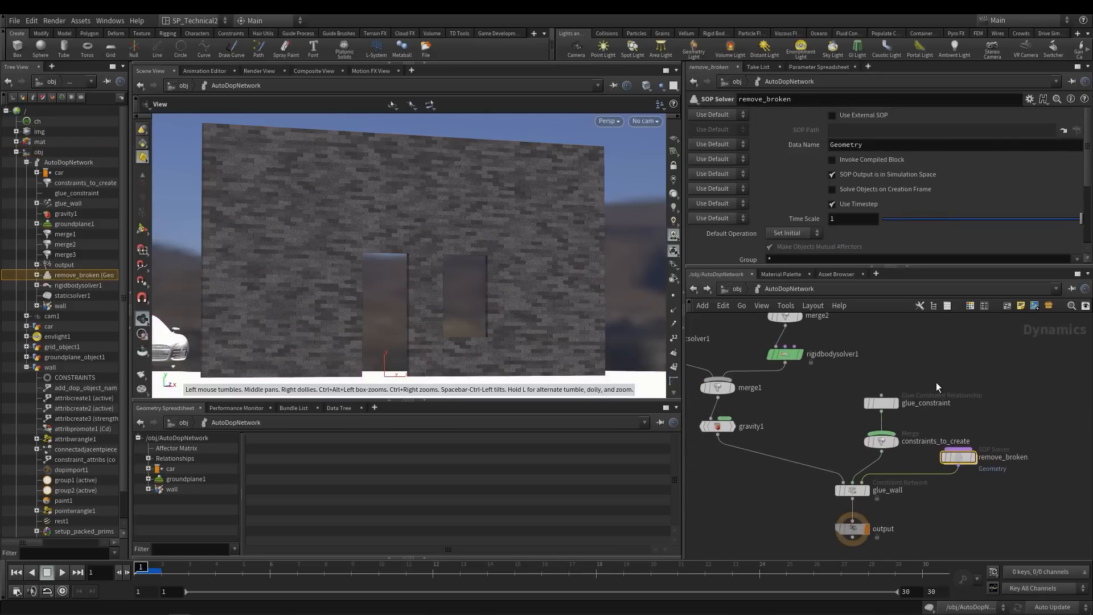
# Select the glue_constraint node and enlarge the parameter area to show all of its data options
pyautogui.click(877, 383)
pyautogui.moveTo(871, 386); pyautogui.dragTo(880, 400, button='middle')
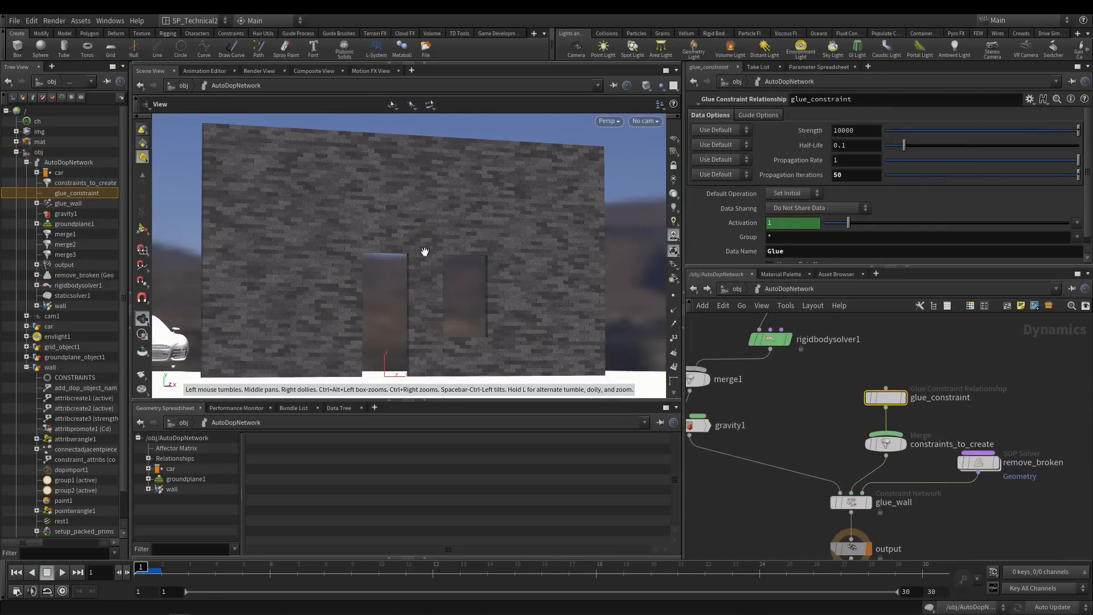
pyautogui.scroll(2, 869, 416)
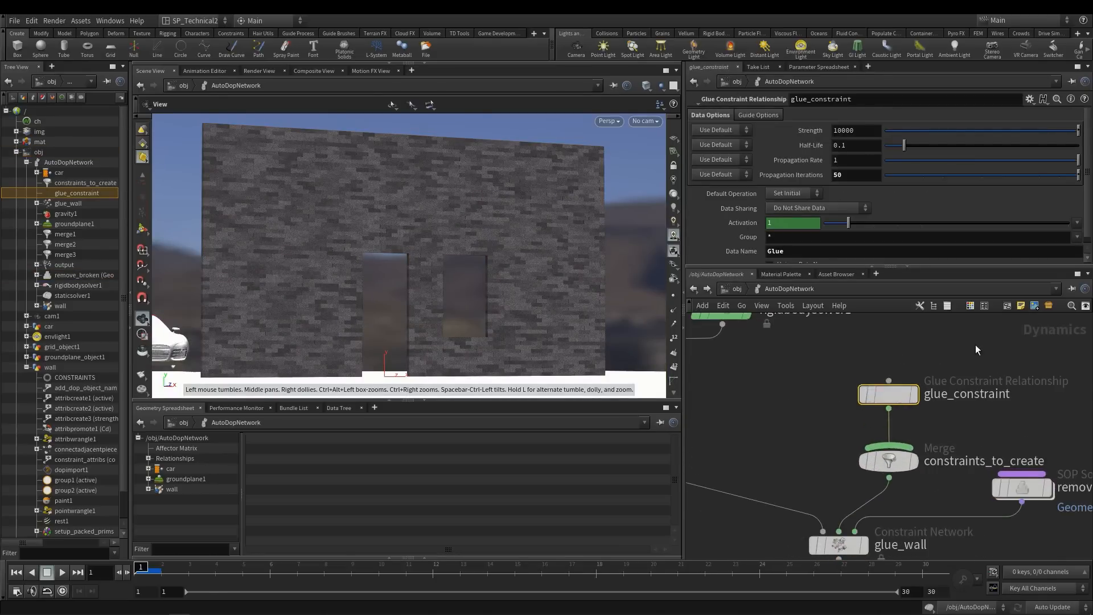
pyautogui.moveTo(790, 266); pyautogui.dragTo(791, 285)
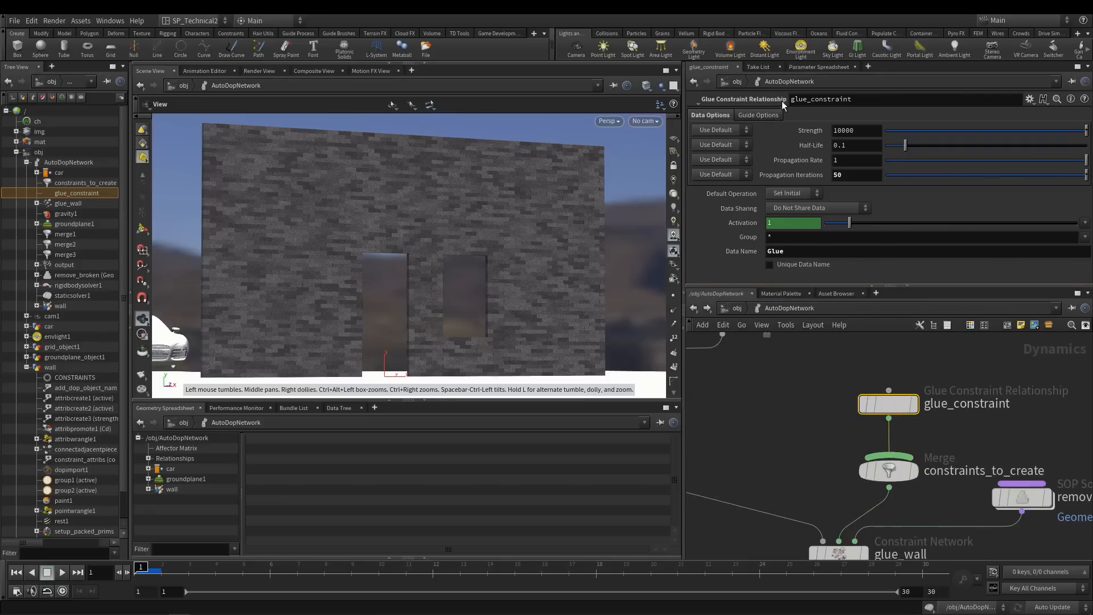
# Turn off Display Geometry on the wall RBD Packed Object
pyautogui.scroll(-2, 774, 410)
pyautogui.moveTo(794, 416); pyautogui.dragTo(870, 491, button='middle')
pyautogui.moveTo(926, 379); pyautogui.dragTo(911, 439, button='middle')
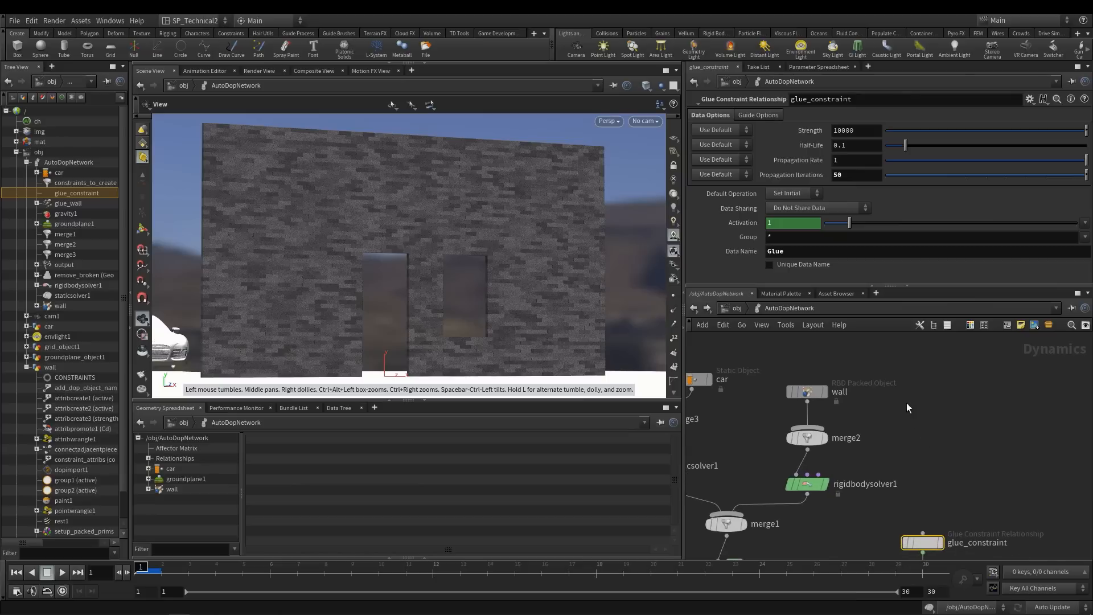
pyautogui.moveTo(806, 394); pyautogui.dragTo(806, 395)
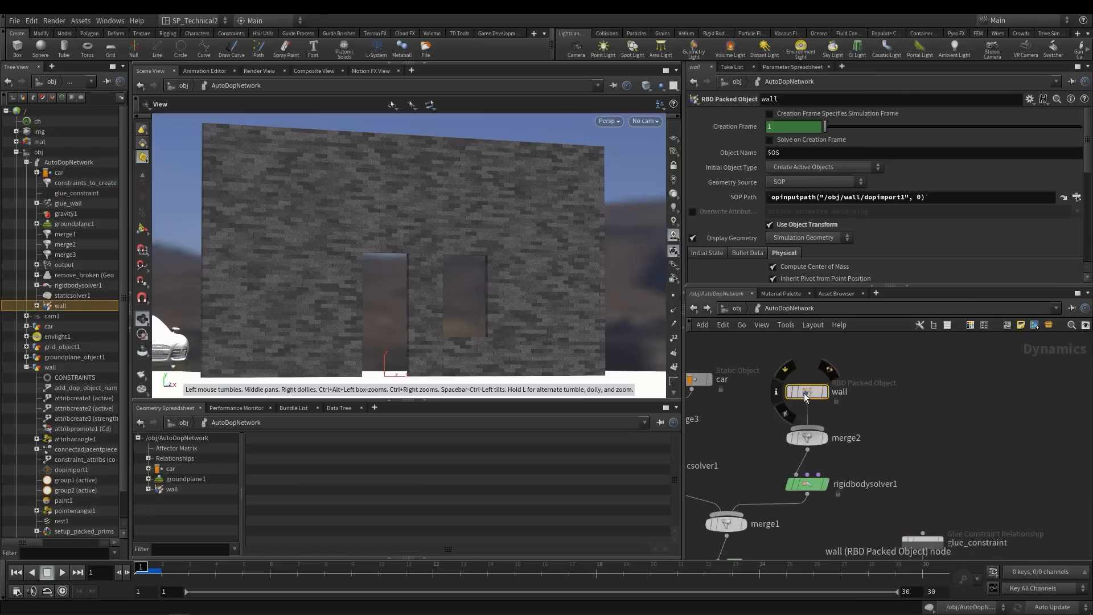
pyautogui.click(692, 238)
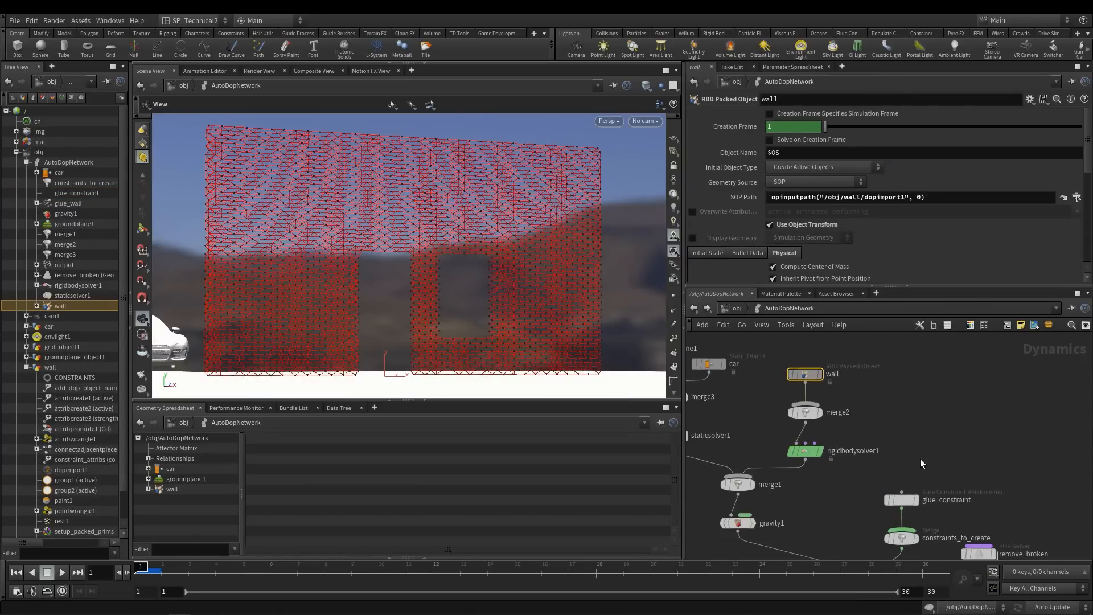
# Set the Data Name of the glue_constraint node to bob
pyautogui.moveTo(919, 457); pyautogui.dragTo(881, 406, button='middle')
pyautogui.click(851, 441)
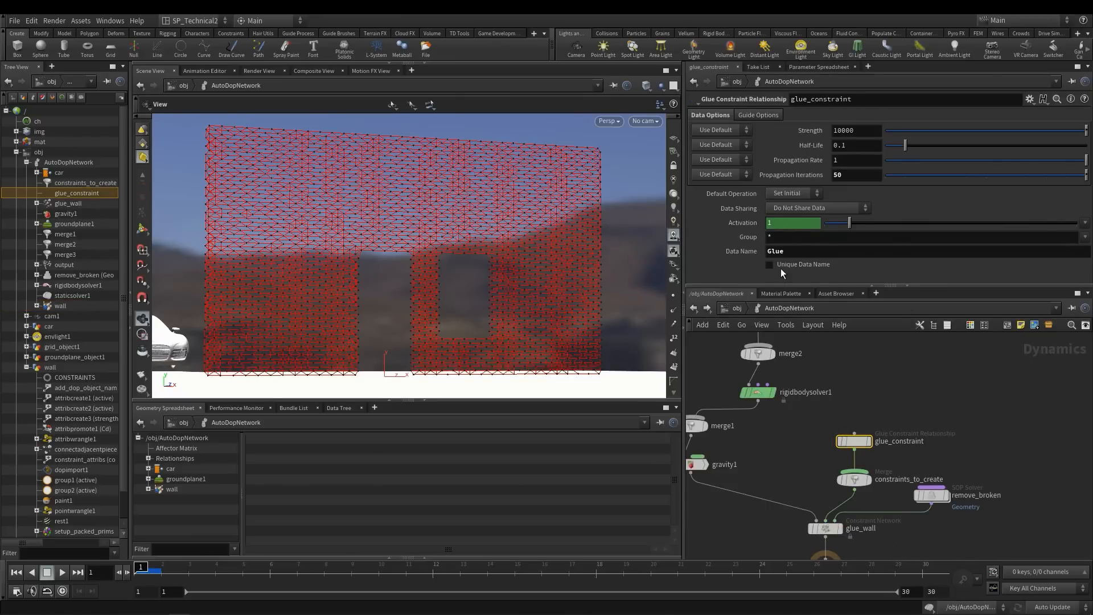
pyautogui.click(806, 250)
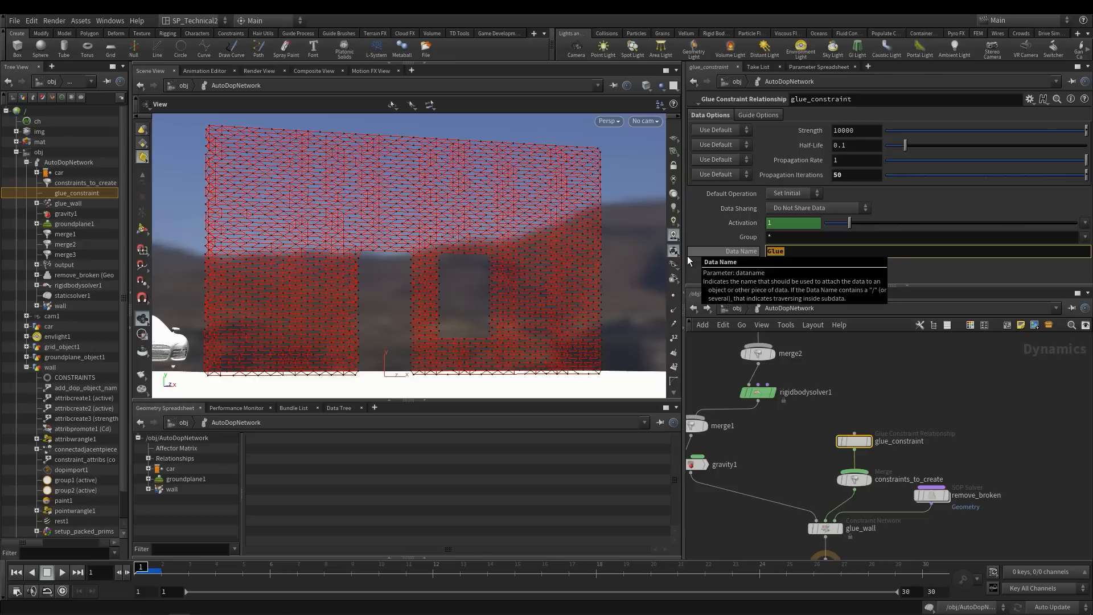
pyautogui.click(804, 251)
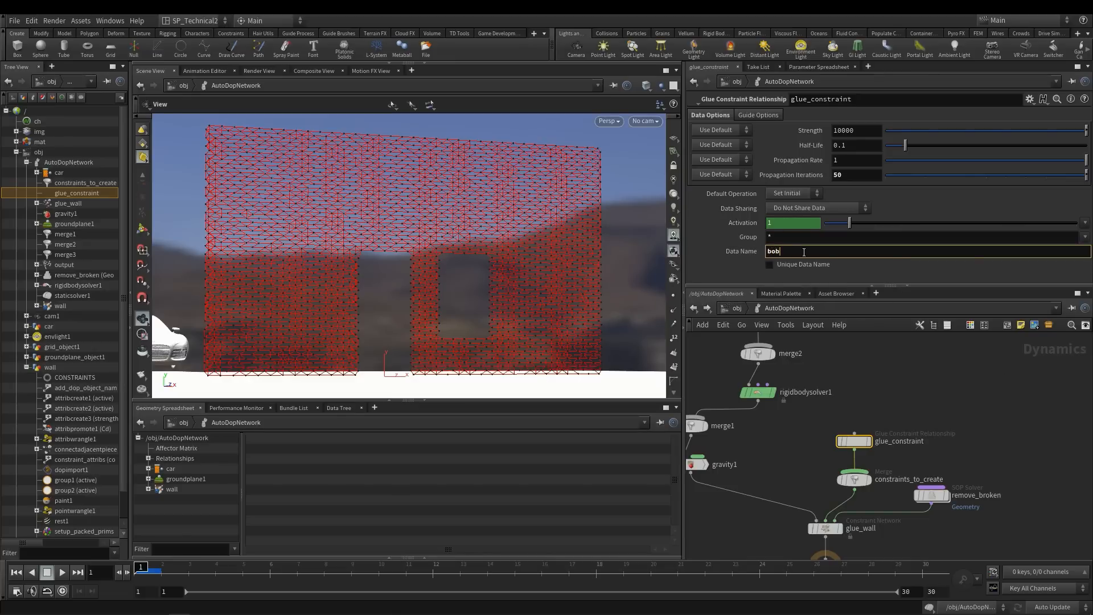
pyautogui.press('Return')
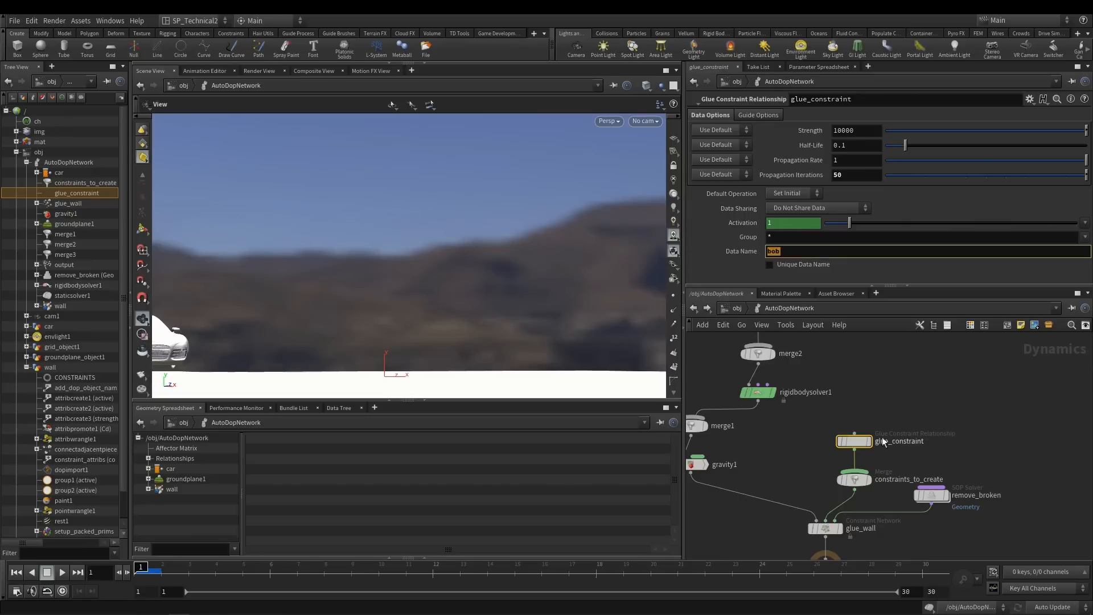
# Switch to the wall geometry network and select the constraint_attribs node above the CONSTRAINTS null
pyautogui.click(817, 309)
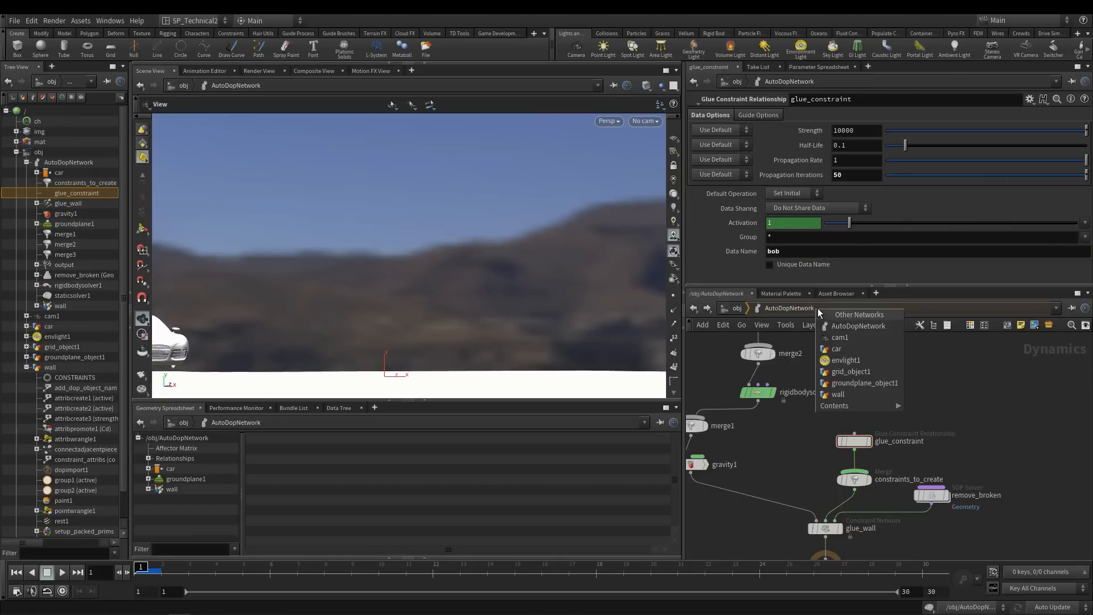
pyautogui.click(851, 394)
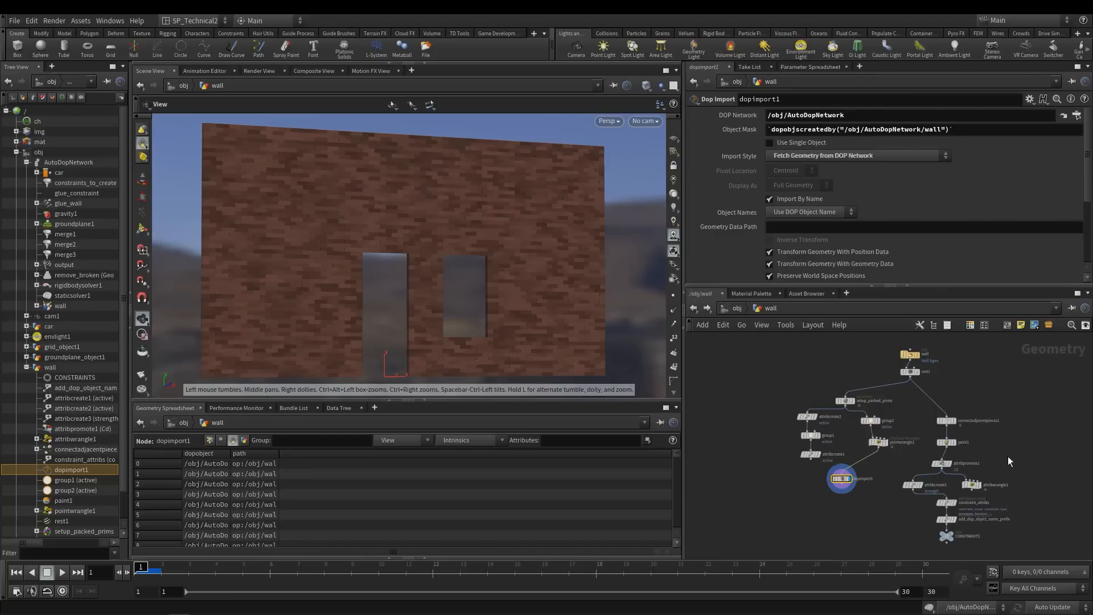
pyautogui.scroll(3, 940, 412)
pyautogui.moveTo(794, 441); pyautogui.dragTo(802, 439)
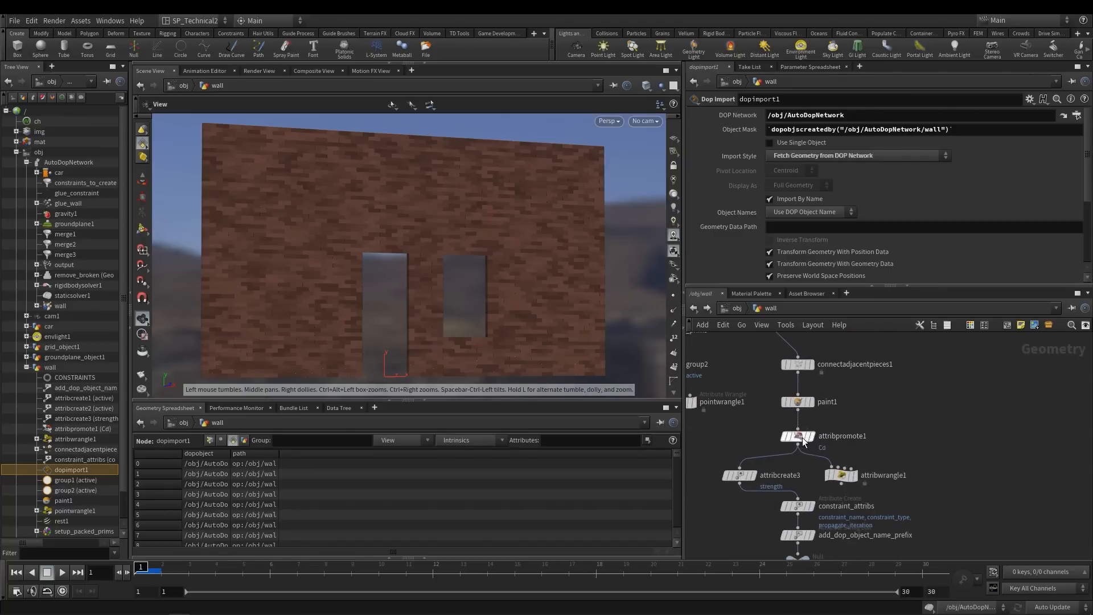
pyautogui.moveTo(904, 503); pyautogui.dragTo(977, 431, button='middle')
pyautogui.scroll(1, 917, 442)
pyautogui.scroll(2, 967, 429)
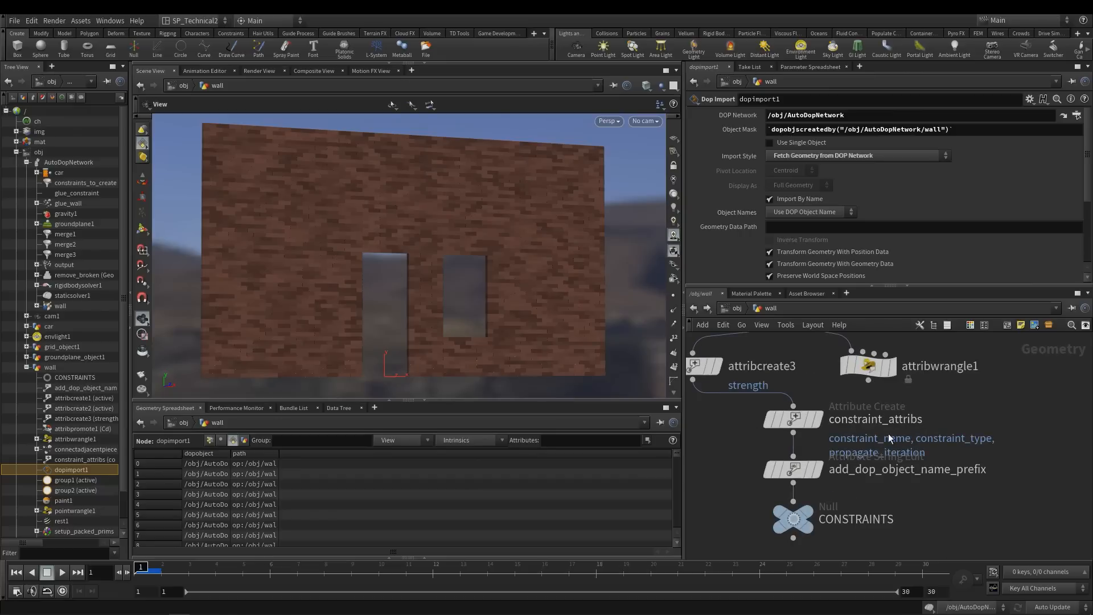
pyautogui.click(791, 420)
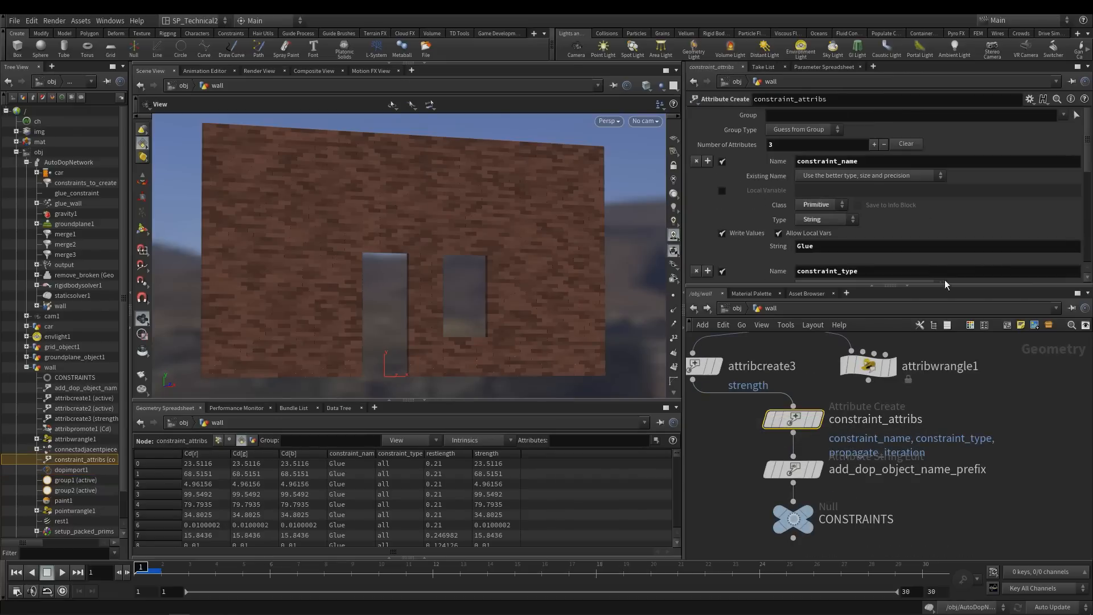
# Examine the constraint_name attribute and its string value, and widen its column in the geometry spreadsheet
pyautogui.doubleClick(854, 163)
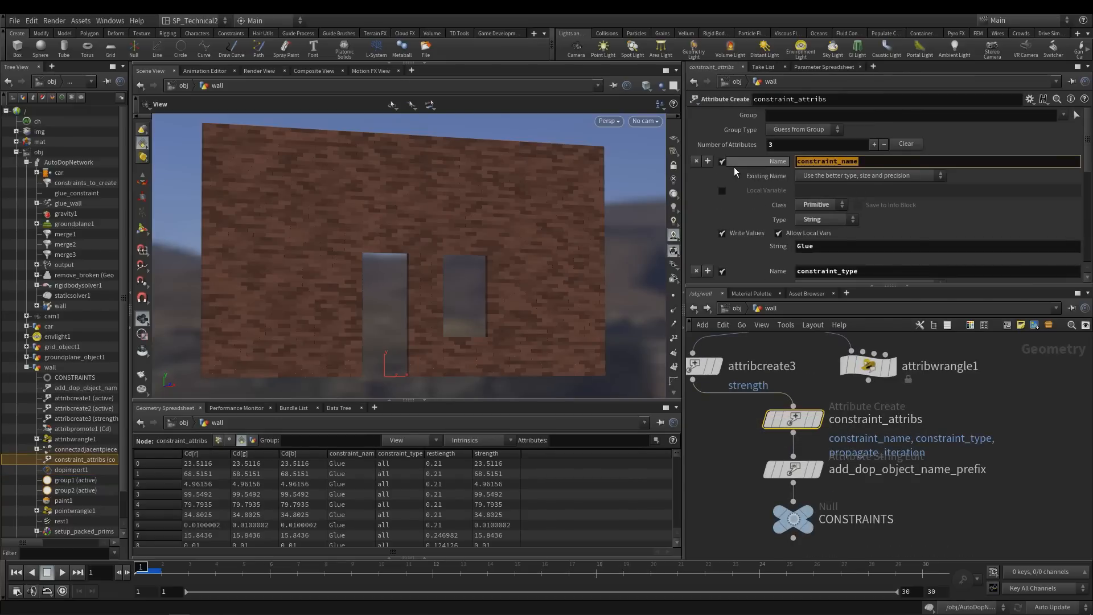
pyautogui.moveTo(834, 247); pyautogui.dragTo(719, 251)
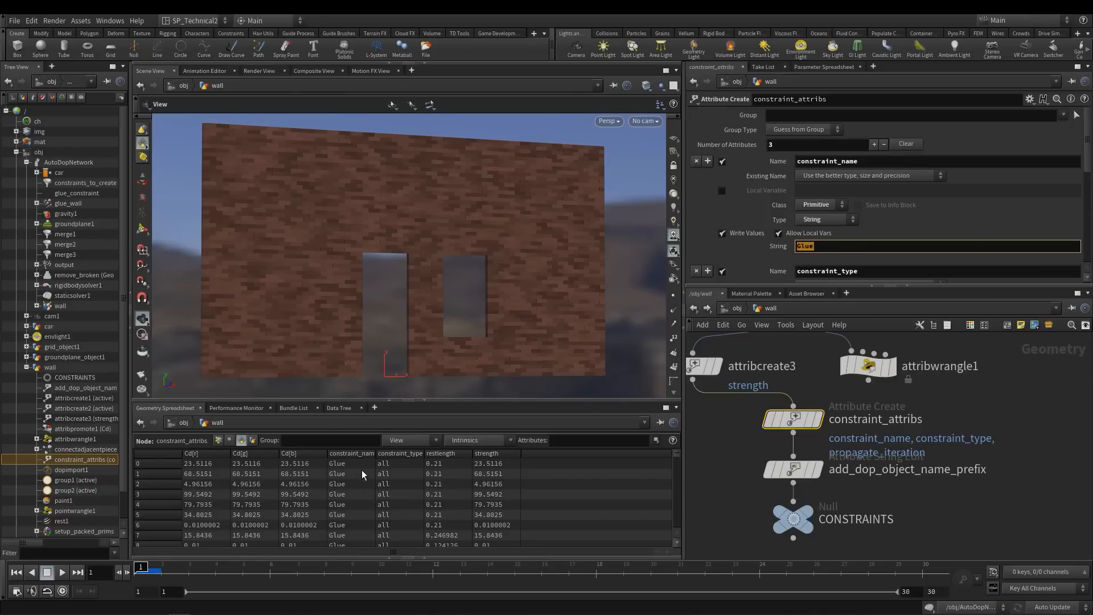
pyautogui.moveTo(374, 452); pyautogui.dragTo(407, 452)
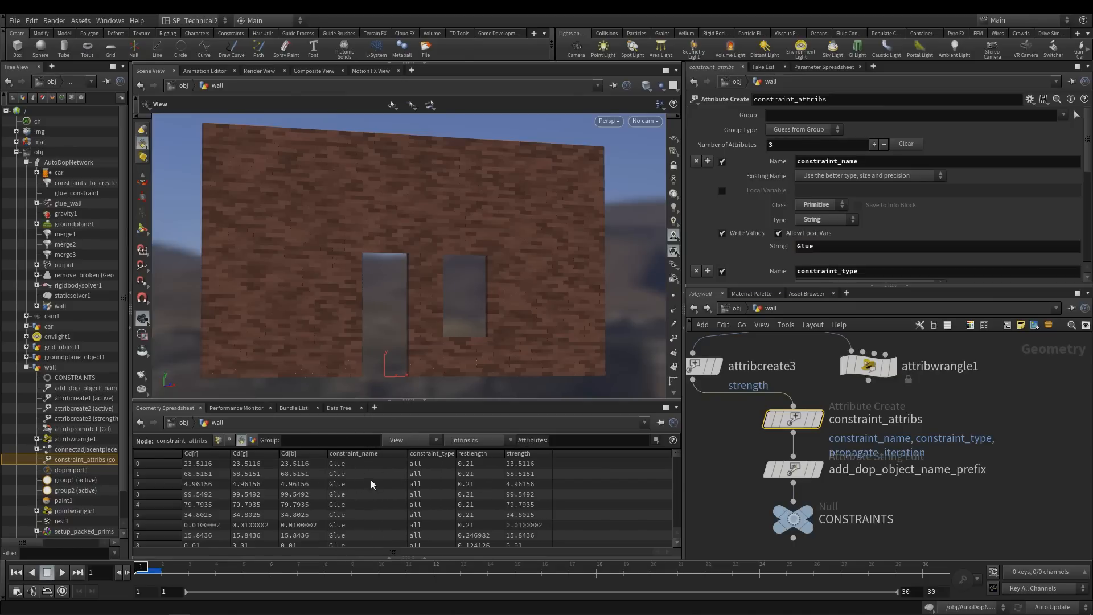
# Return to AutoDopNetwork and set the glue_constraint node's Data Name to Glue
pyautogui.click(694, 308)
pyautogui.doubleClick(793, 252)
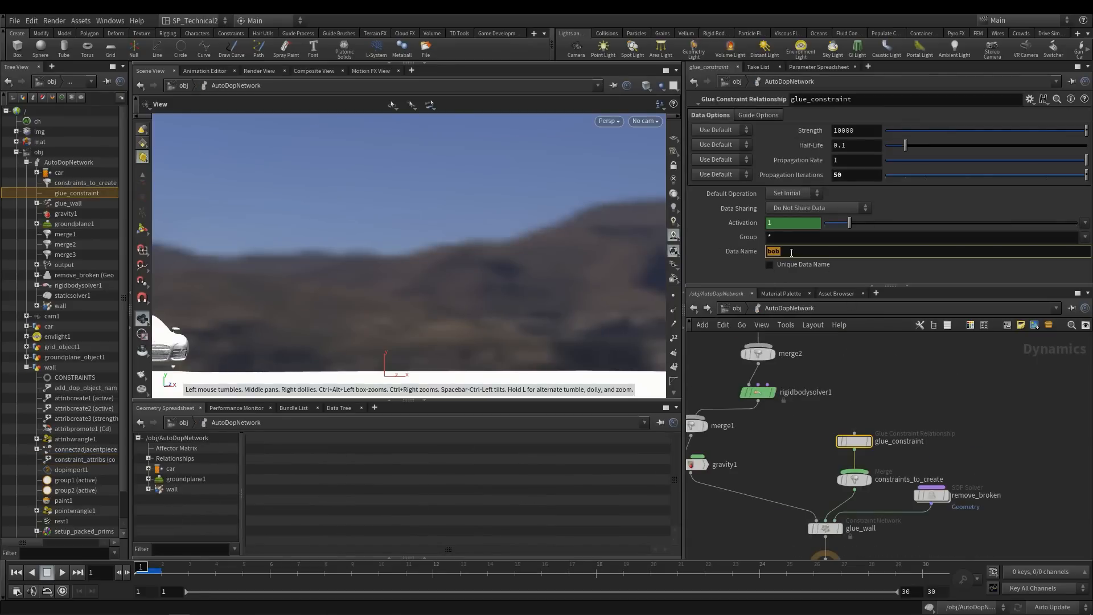
pyautogui.write('Glue')
pyautogui.press('Return')
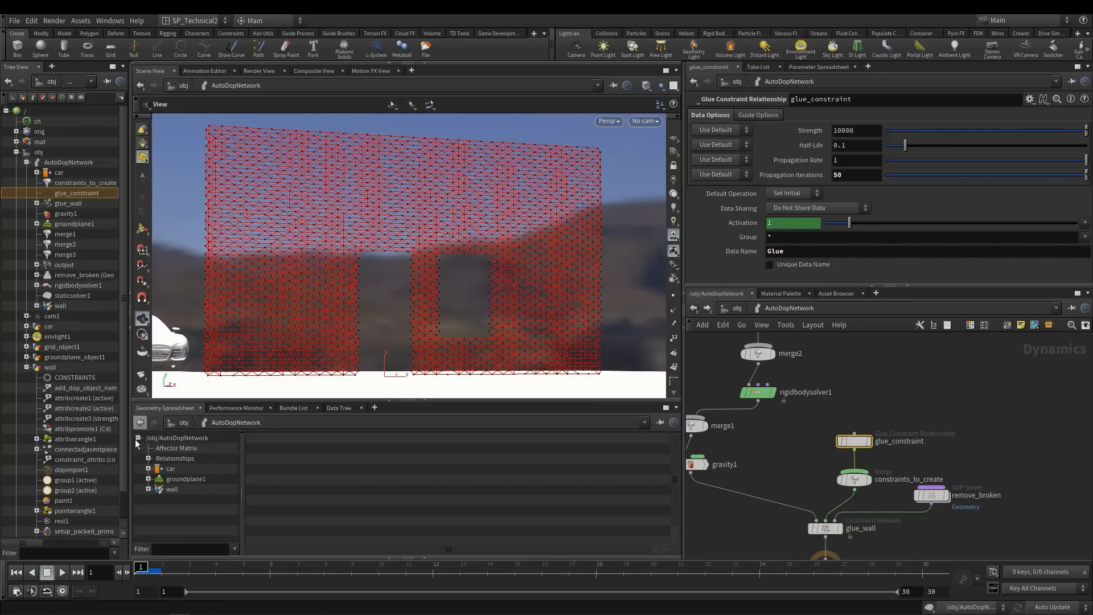
# Enlarge the spreadsheet area, expand Relationships and view the glue_wall record alongside the matching constraint network node
pyautogui.click(173, 458)
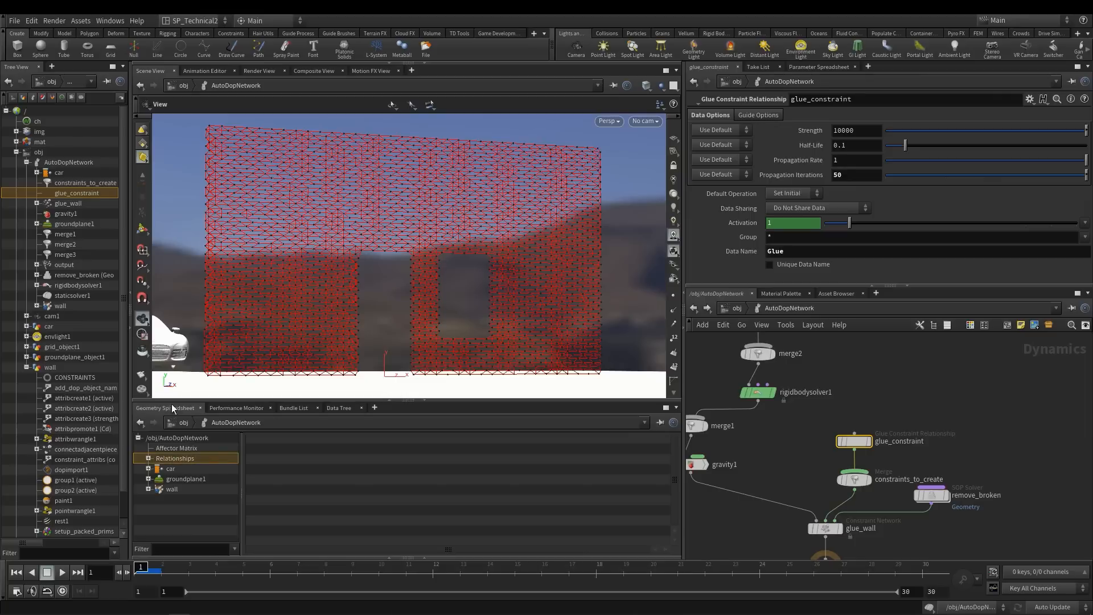
pyautogui.moveTo(173, 400); pyautogui.dragTo(174, 356)
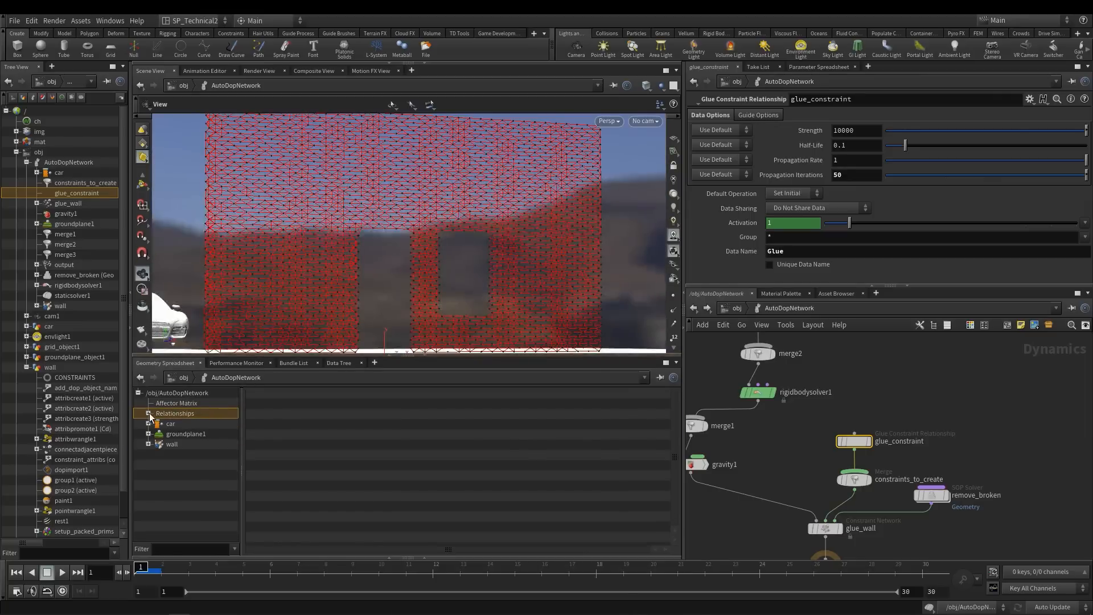
pyautogui.click(148, 413)
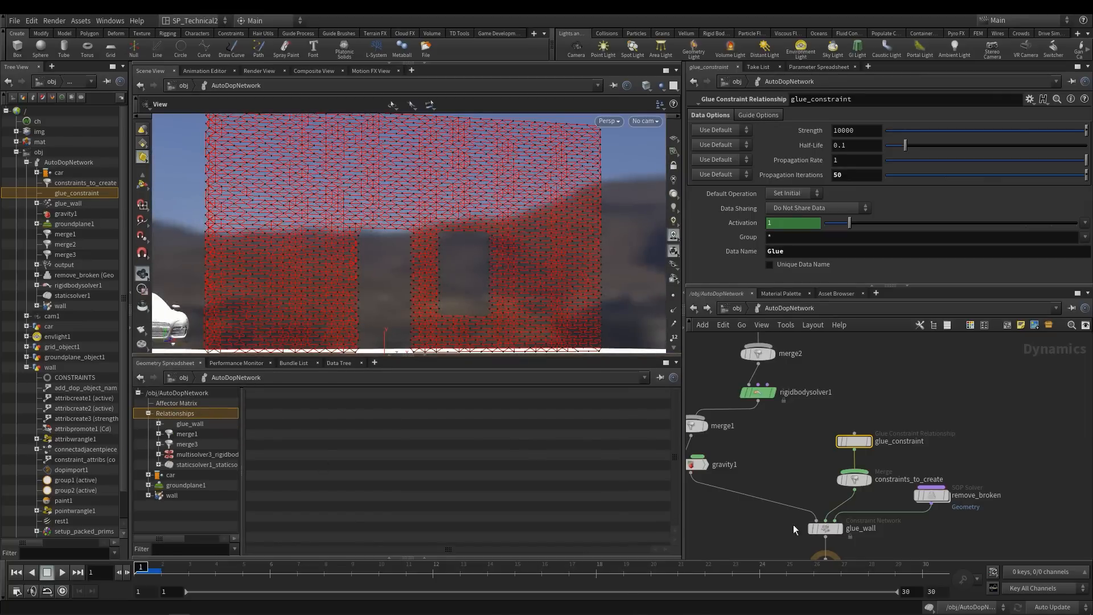
pyautogui.click(190, 424)
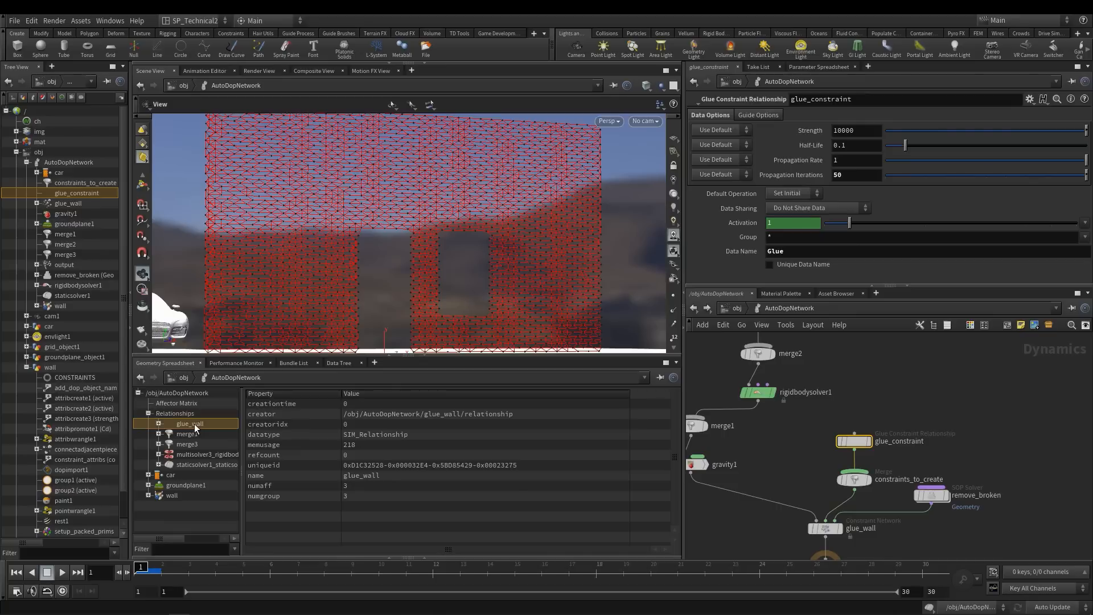
pyautogui.moveTo(788, 544); pyautogui.dragTo(812, 498, button='middle')
pyautogui.scroll(2, 812, 499)
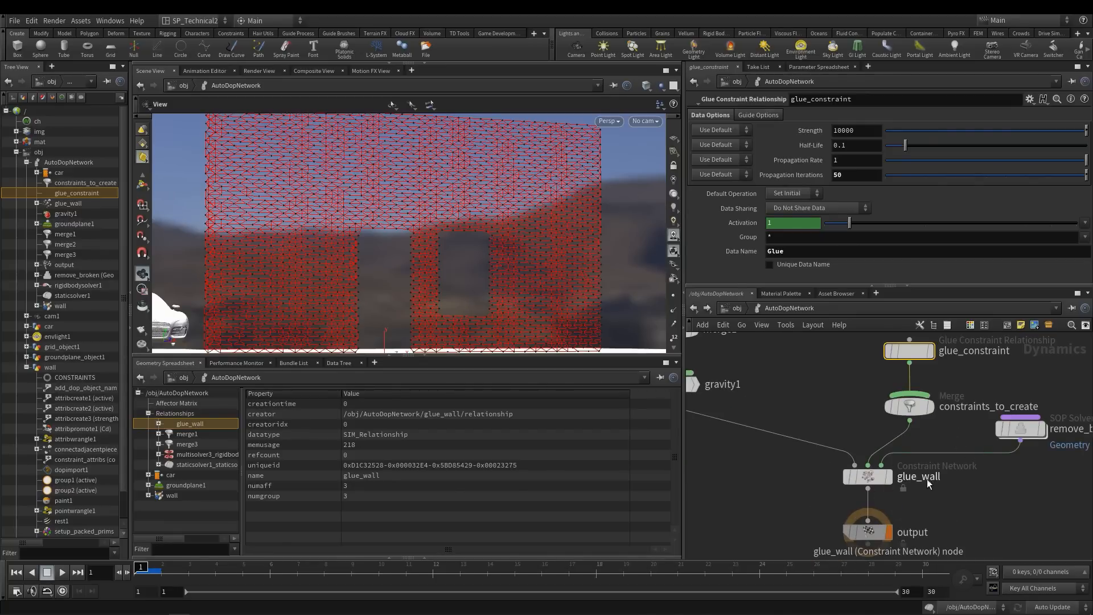
# Expand glue_wall down to its constraintnetwork Geometry data and inspect the point and vertex attributes
pyautogui.click(159, 424)
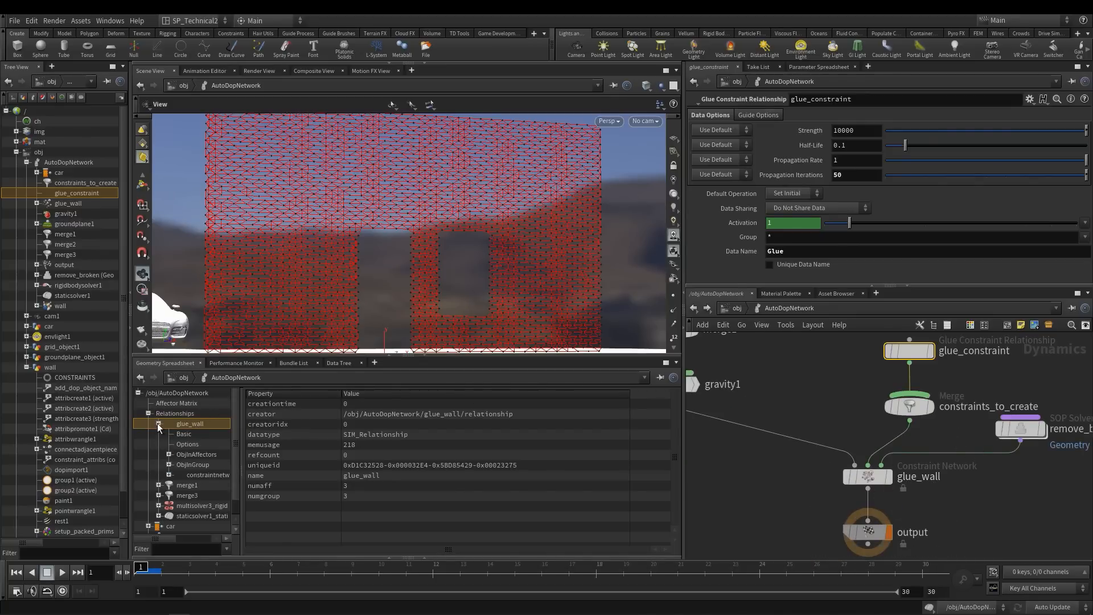
pyautogui.click(200, 475)
pyautogui.moveTo(241, 490); pyautogui.dragTo(266, 490)
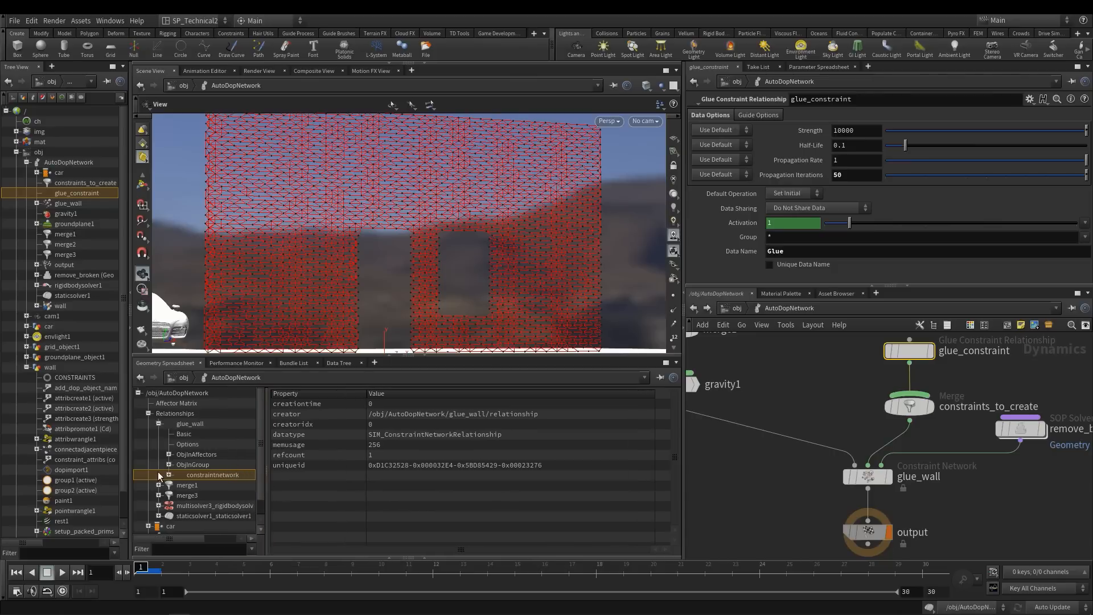
pyautogui.click(169, 475)
pyautogui.click(212, 506)
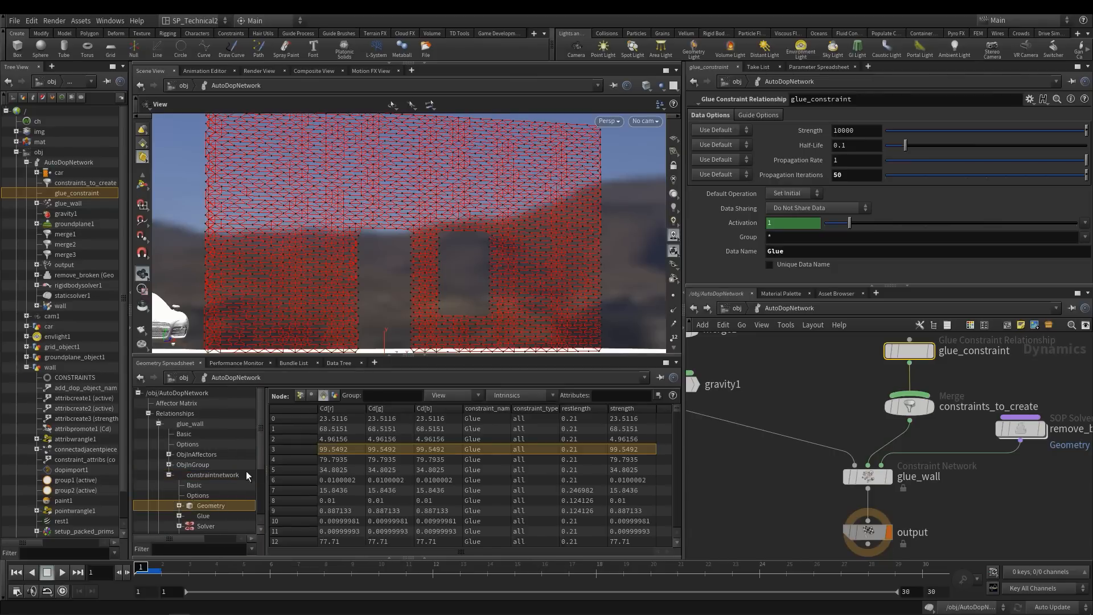
pyautogui.click(299, 396)
pyautogui.click(312, 396)
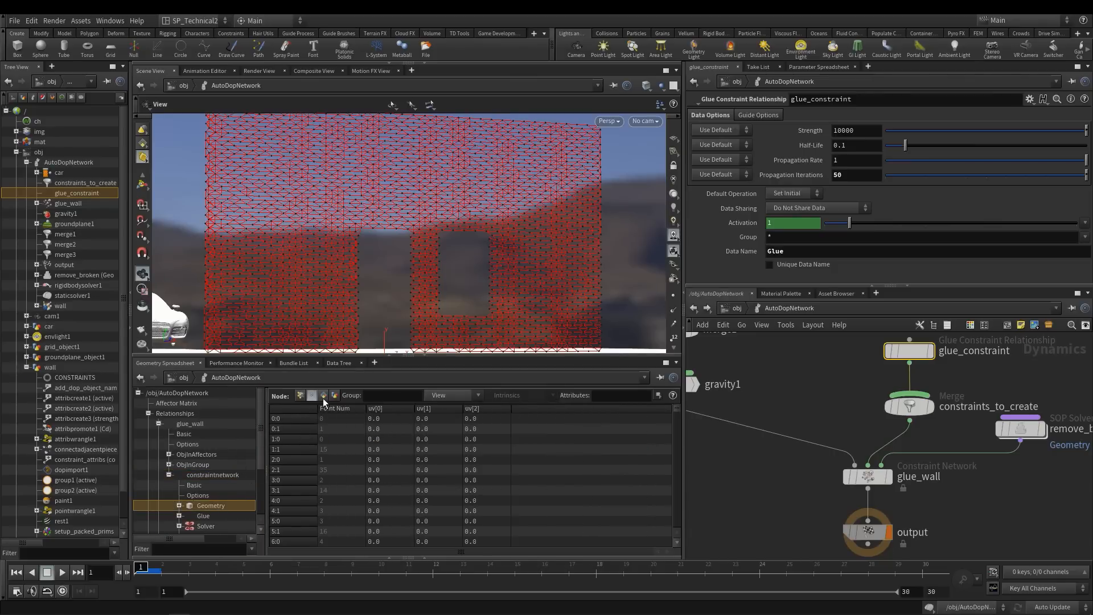
# Inspect the constraint network's primitive attributes, widen the constraint_name column and compare it with the glue_constraint node's Data Name
pyautogui.click(323, 396)
pyautogui.moveTo(267, 432); pyautogui.dragTo(236, 432)
pyautogui.click(281, 398)
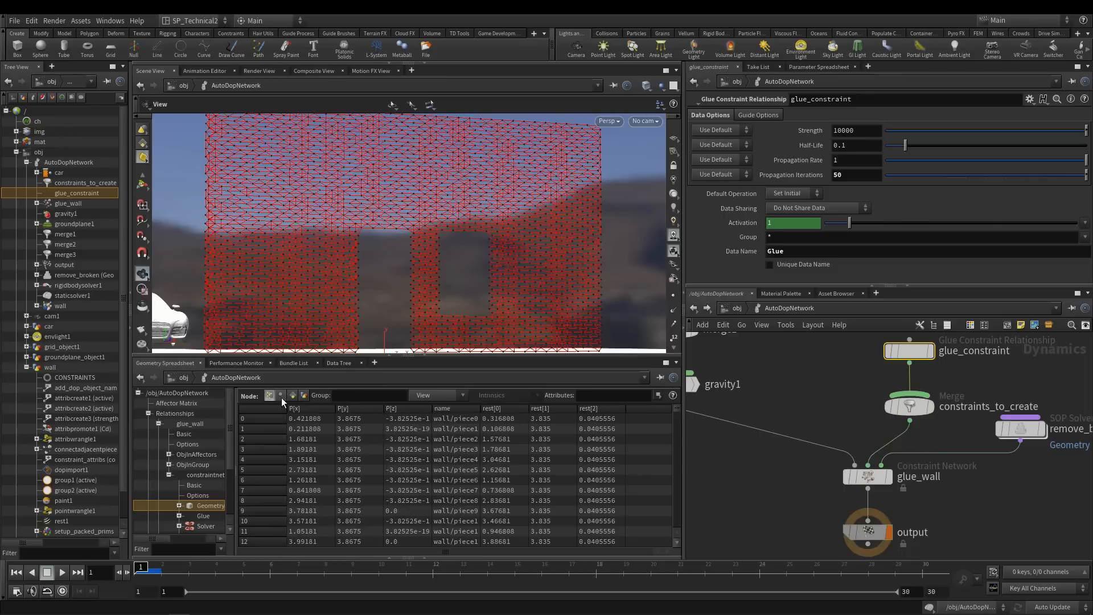
pyautogui.click(293, 396)
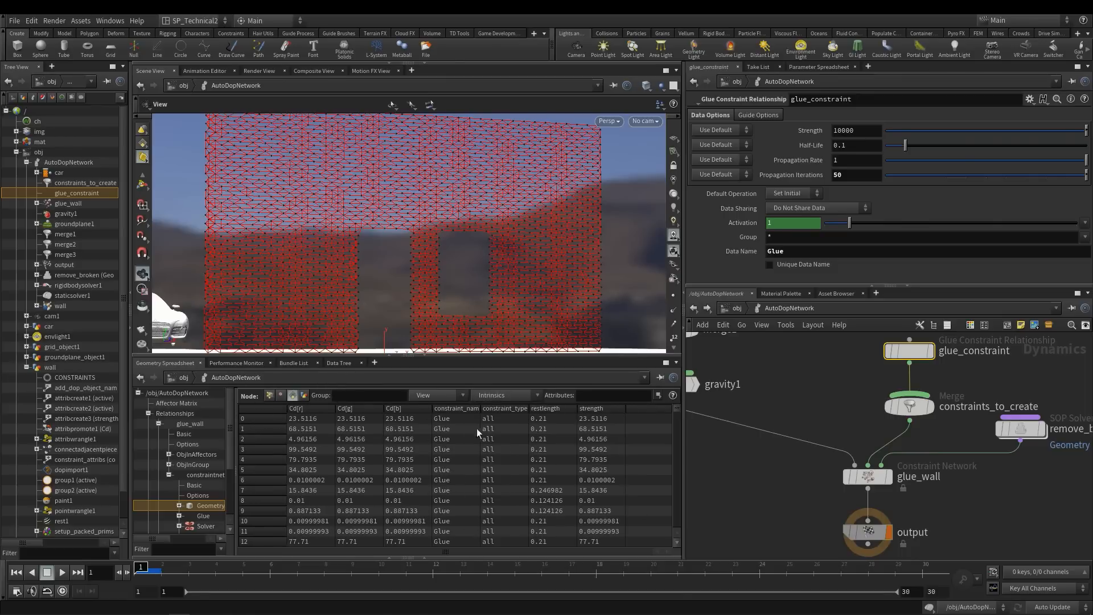
pyautogui.moveTo(481, 409); pyautogui.dragTo(485, 409)
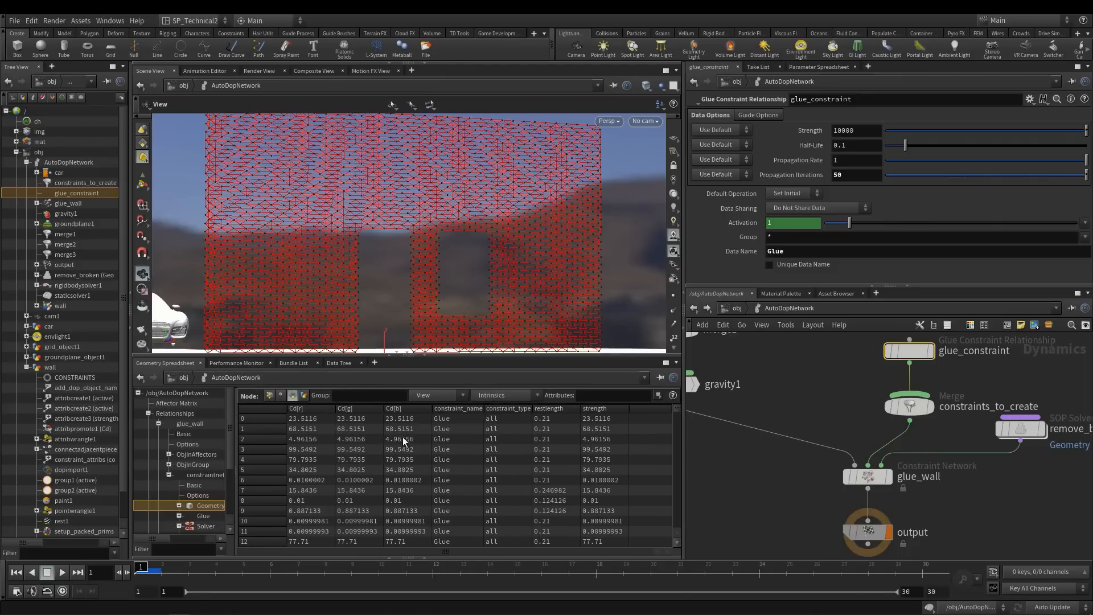
pyautogui.doubleClick(775, 252)
pyautogui.press('ctrl')
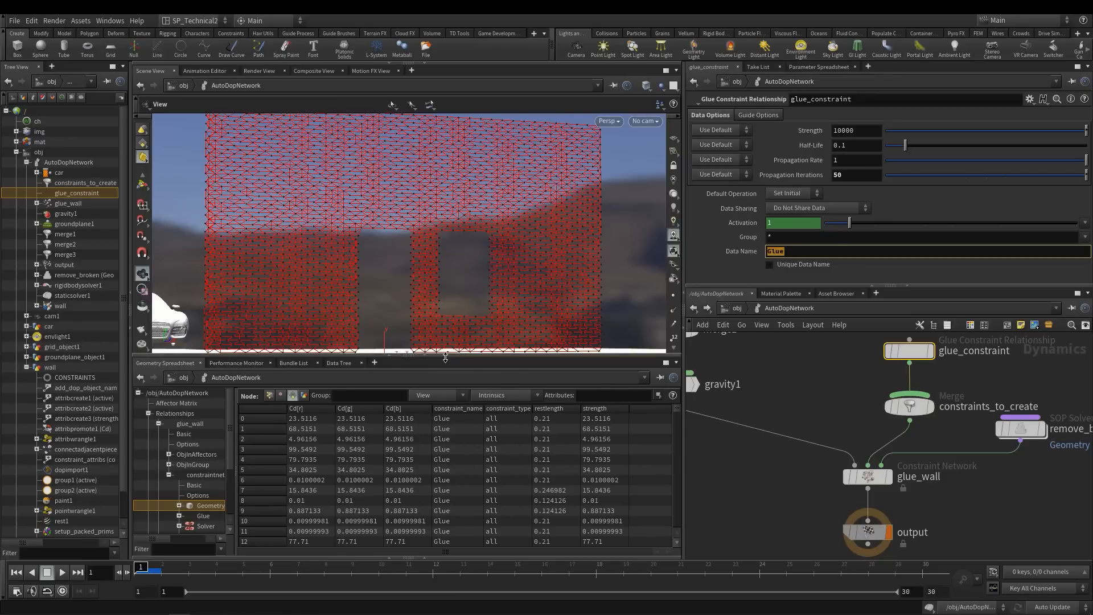
# Bypass the glue_constraint node and move it slightly aside above constraints_to_create
pyautogui.moveTo(445, 357); pyautogui.dragTo(446, 383)
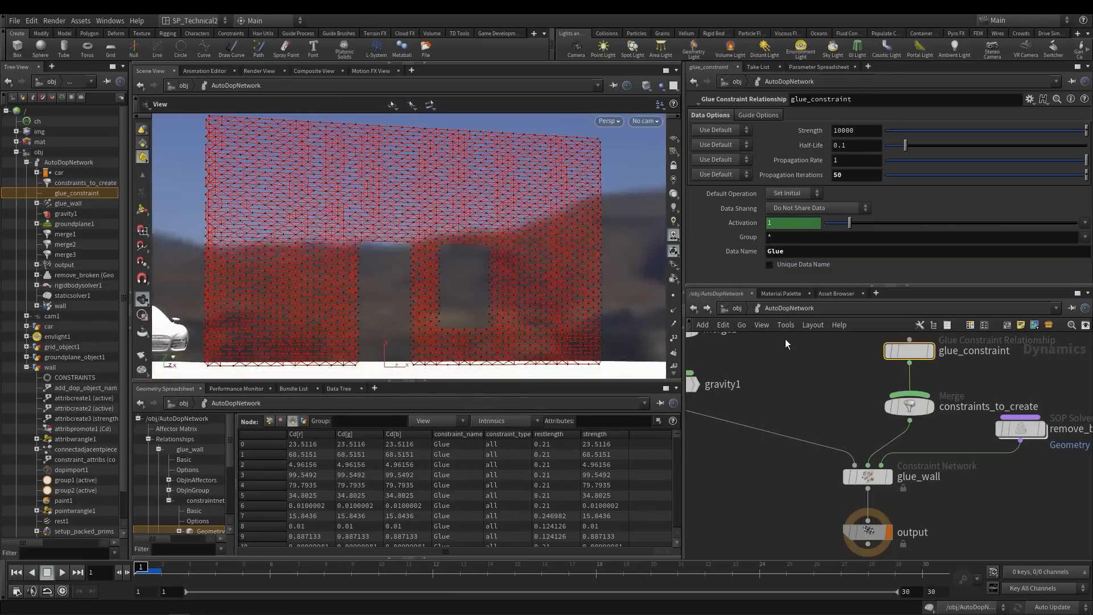
pyautogui.moveTo(826, 358); pyautogui.dragTo(752, 415, button='middle')
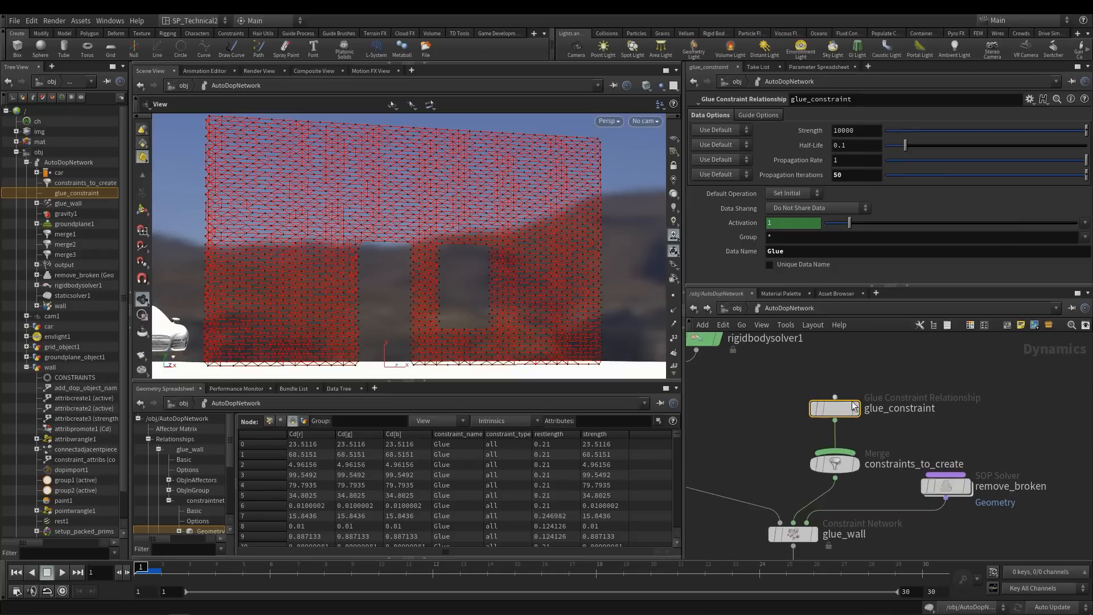
pyautogui.moveTo(805, 413)
pyautogui.click(810, 386)
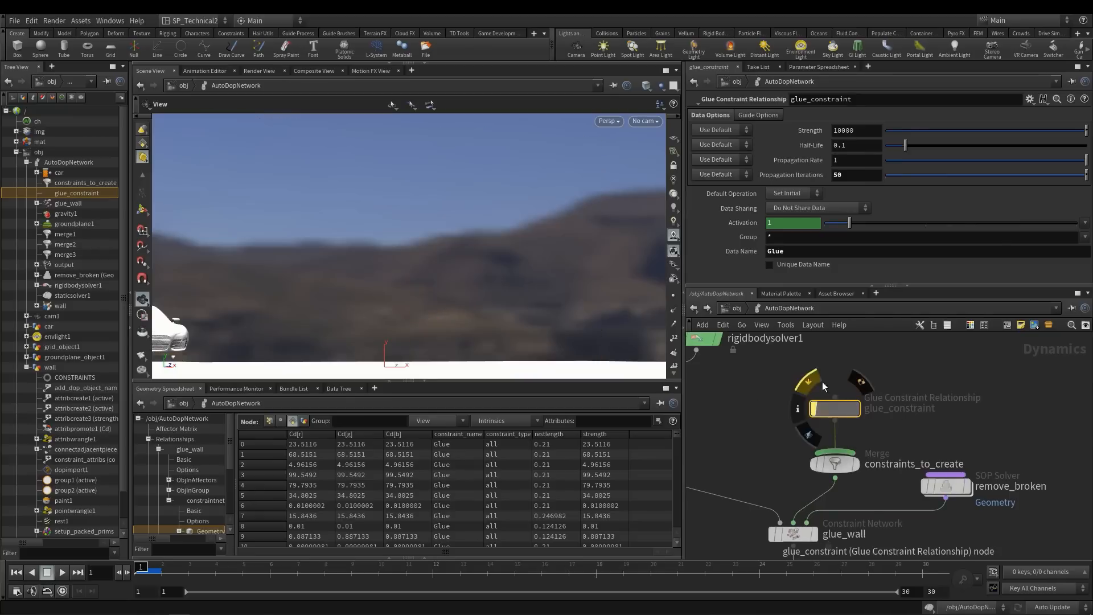
pyautogui.moveTo(830, 409); pyautogui.dragTo(804, 409)
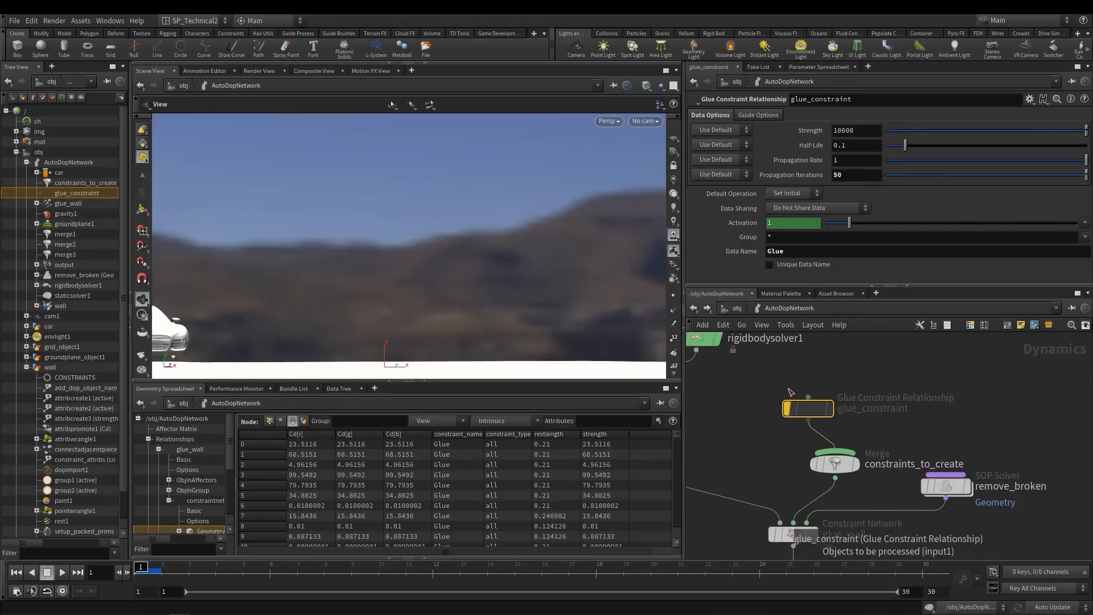
# Add a Bullet Soft Constraint Relationship node and connect its output to the constraints_to_create merge
pyautogui.press('Tab')
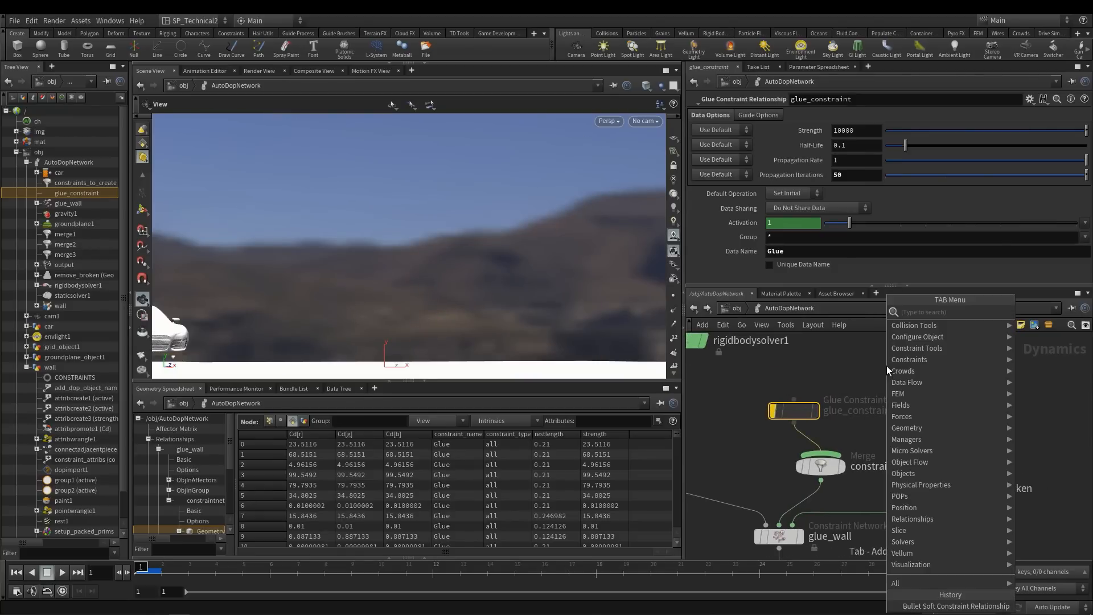
pyautogui.moveTo(930, 349)
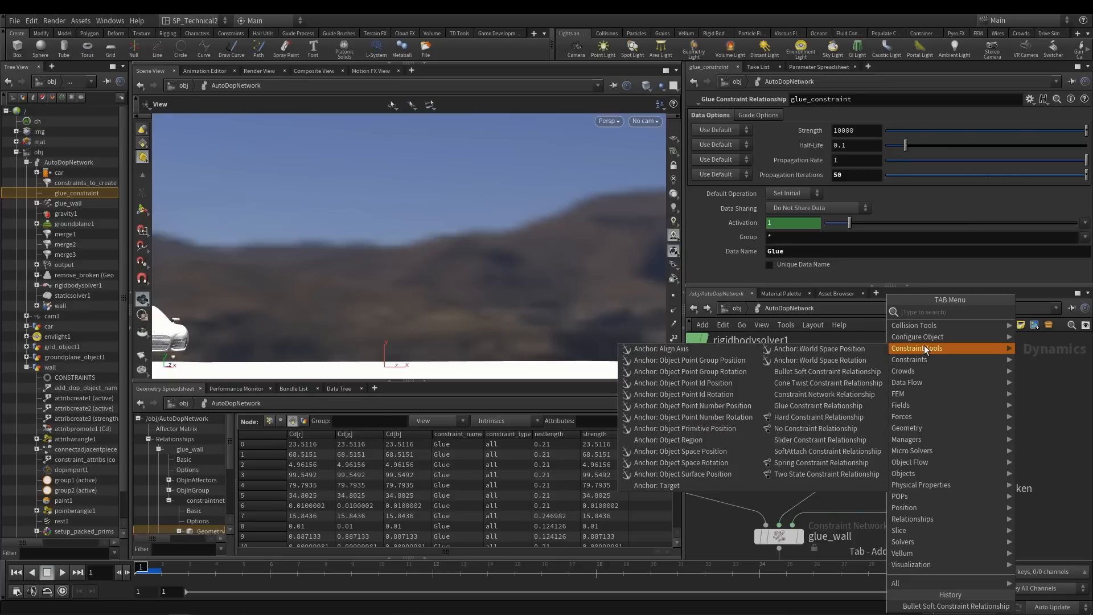
pyautogui.press('ctrl')
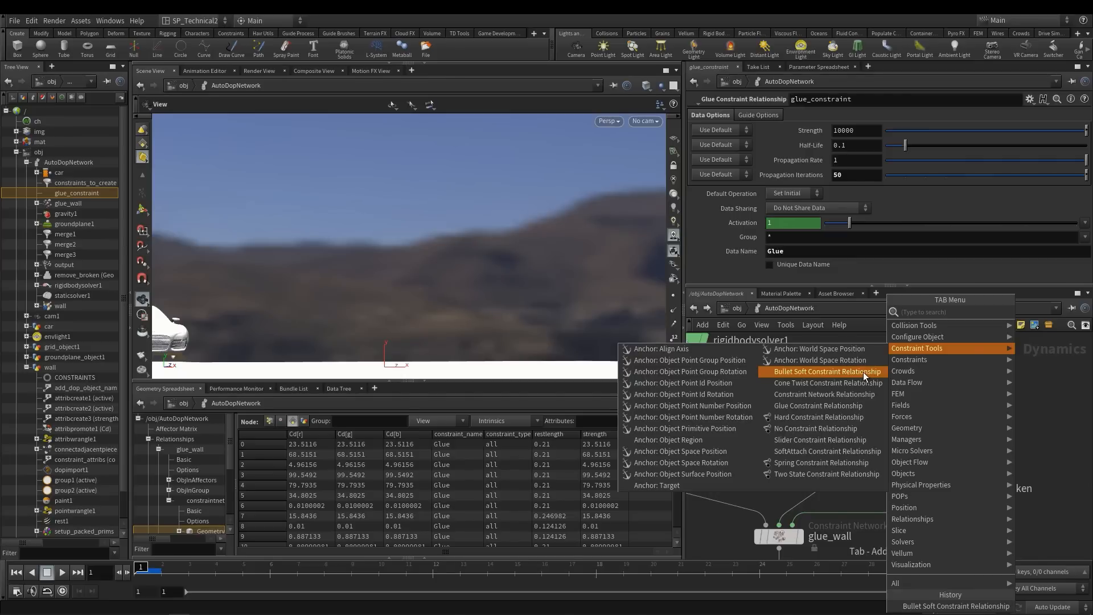
pyautogui.click(813, 370)
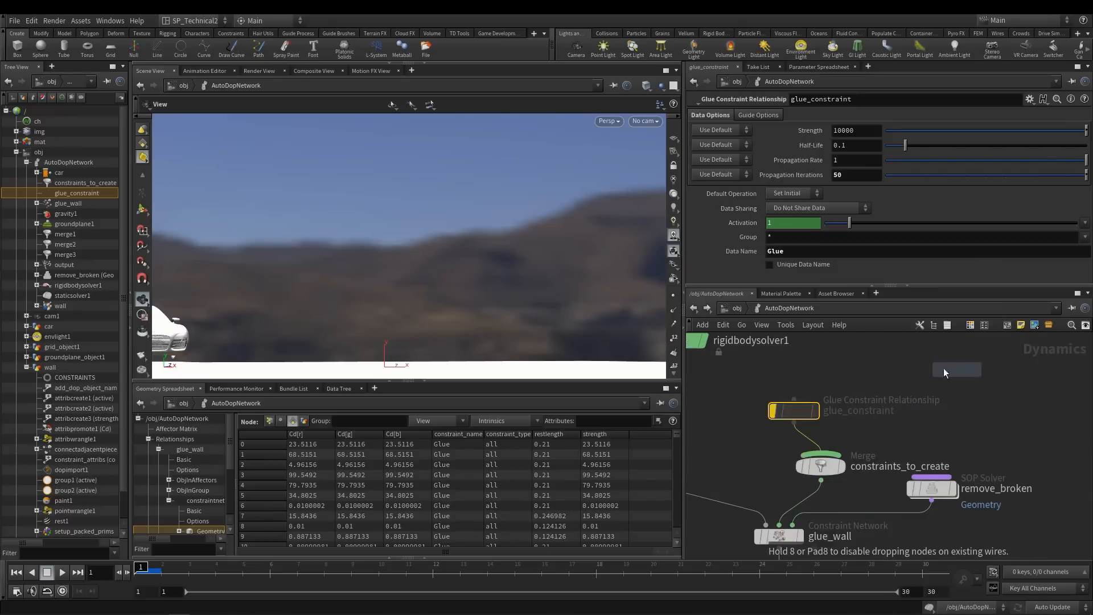
pyautogui.click(927, 362)
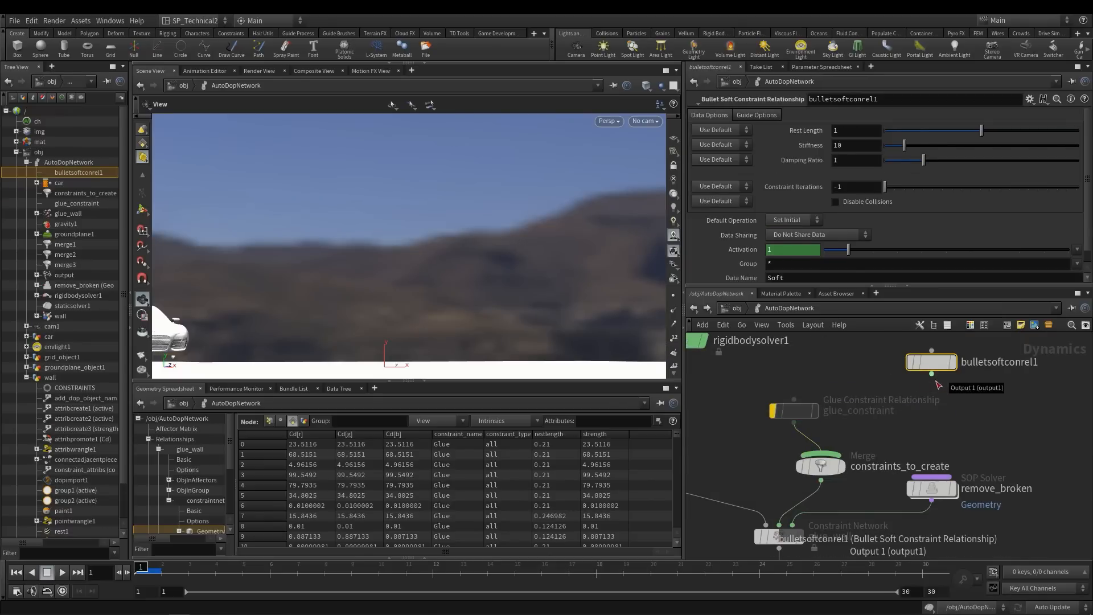
pyautogui.click(931, 374)
pyautogui.click(820, 453)
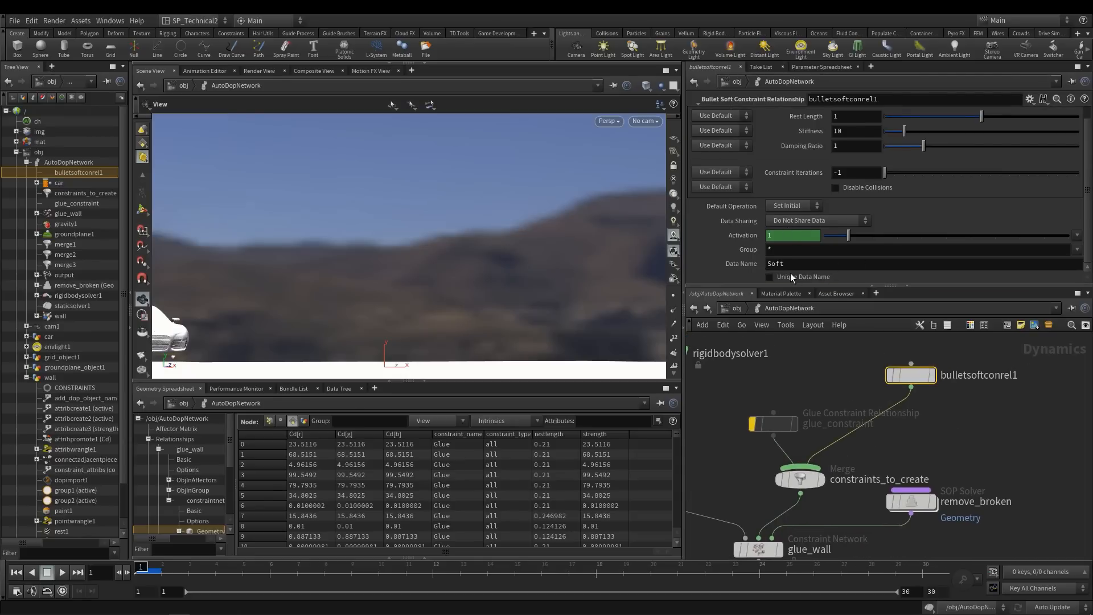
# Set the soft constraint's Data Name to Glue and enlarge the parameter area
pyautogui.click(797, 265)
pyautogui.write('Glue')
pyautogui.press('Return')
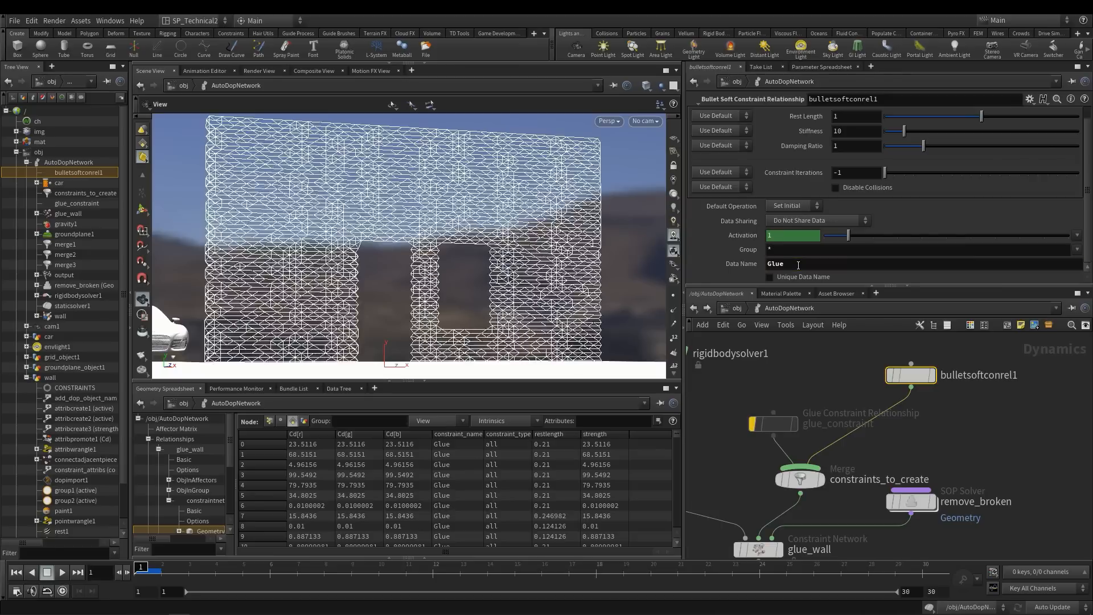
pyautogui.moveTo(728, 286); pyautogui.dragTo(728, 316)
pyautogui.scroll(-2, 478, 231)
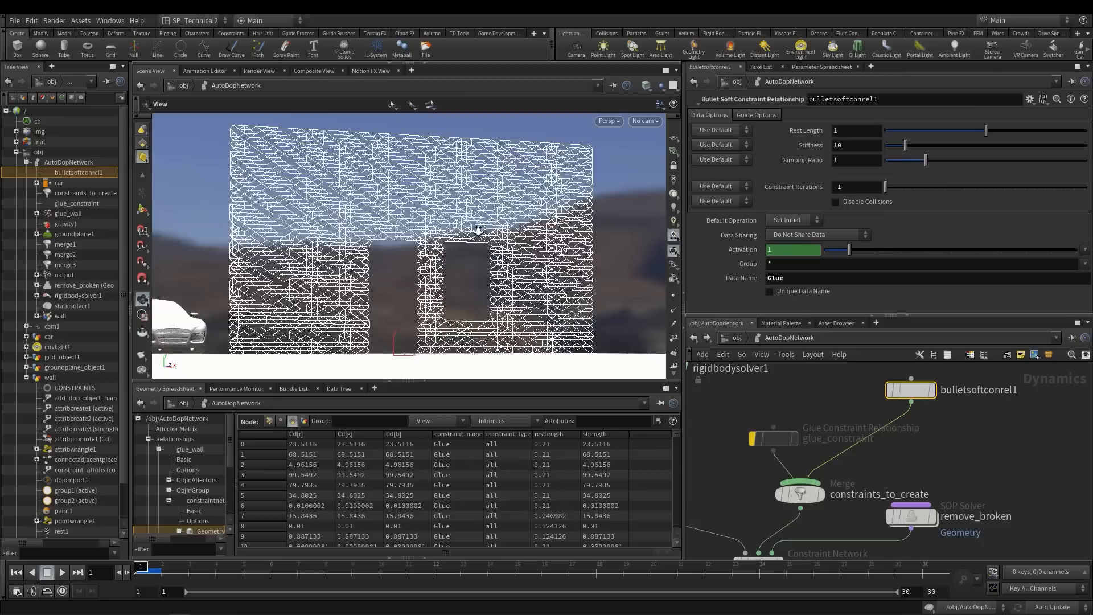
# Change the soft constraint's guide color to yellow with red 1, green 1 and blue 0.042
pyautogui.click(756, 115)
pyautogui.middleClick(917, 144)
pyautogui.click(784, 146)
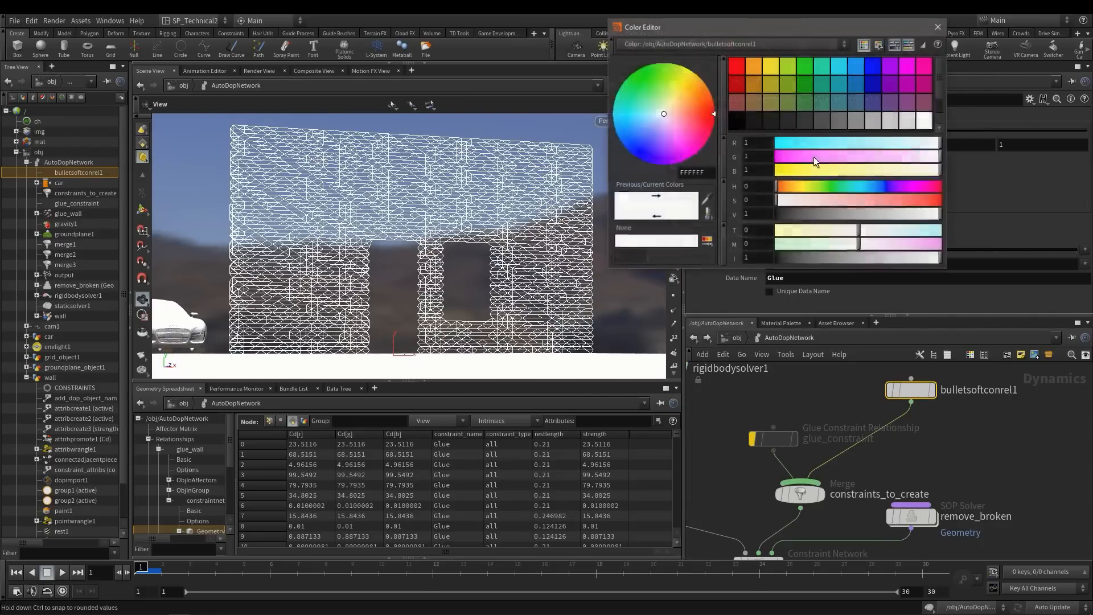
pyautogui.click(814, 156)
pyautogui.click(845, 170)
pyautogui.click(782, 169)
pyautogui.moveTo(788, 156); pyautogui.dragTo(1021, 165)
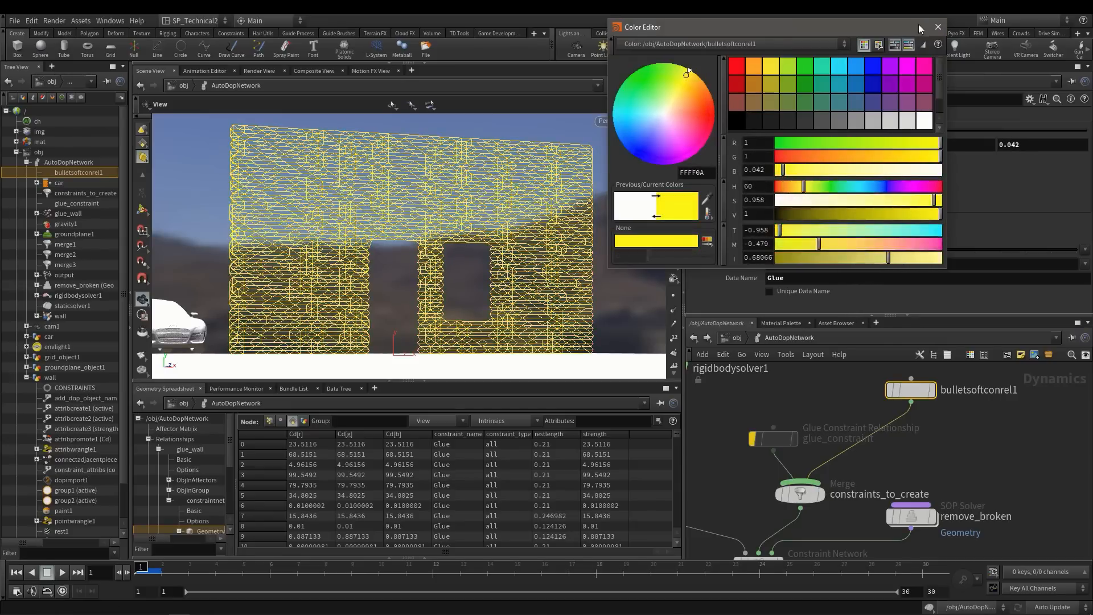
pyautogui.click(937, 27)
# Set the soft constraint's Stiffness to 1000
pyautogui.click(706, 113)
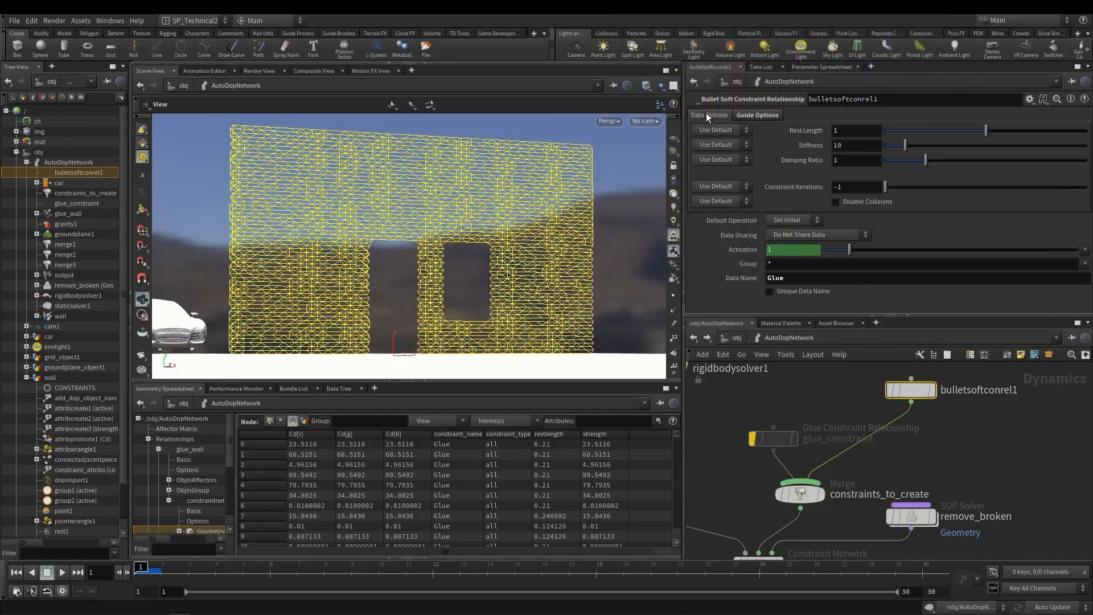
pyautogui.click(864, 146)
pyautogui.write('00')
pyautogui.press('Return')
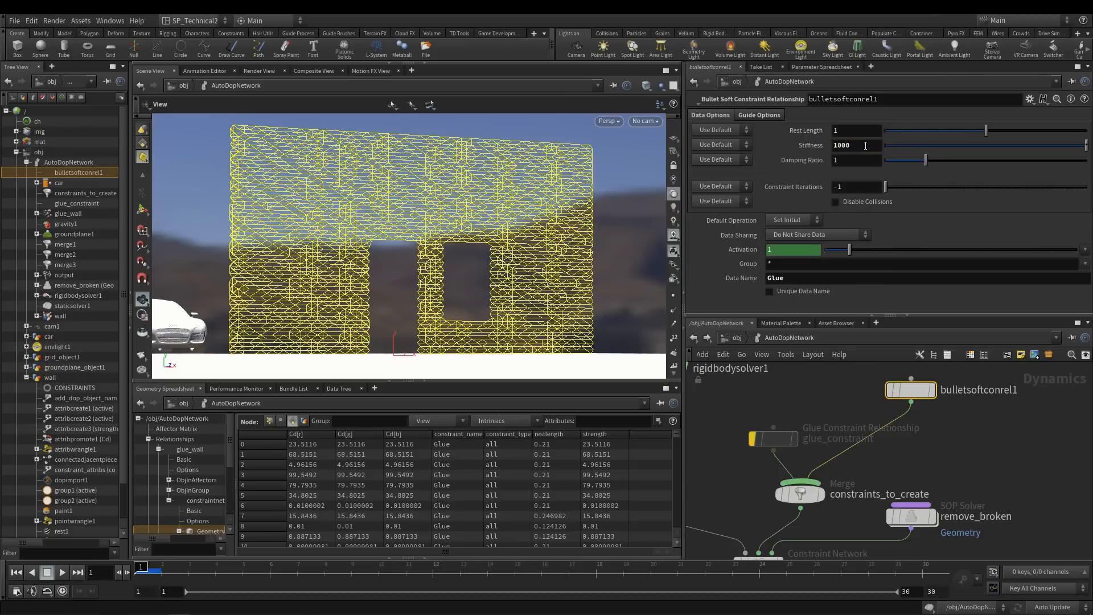
# Turn on Display Geometry for the wall RBD Packed Object
pyautogui.scroll(-4, 787, 378)
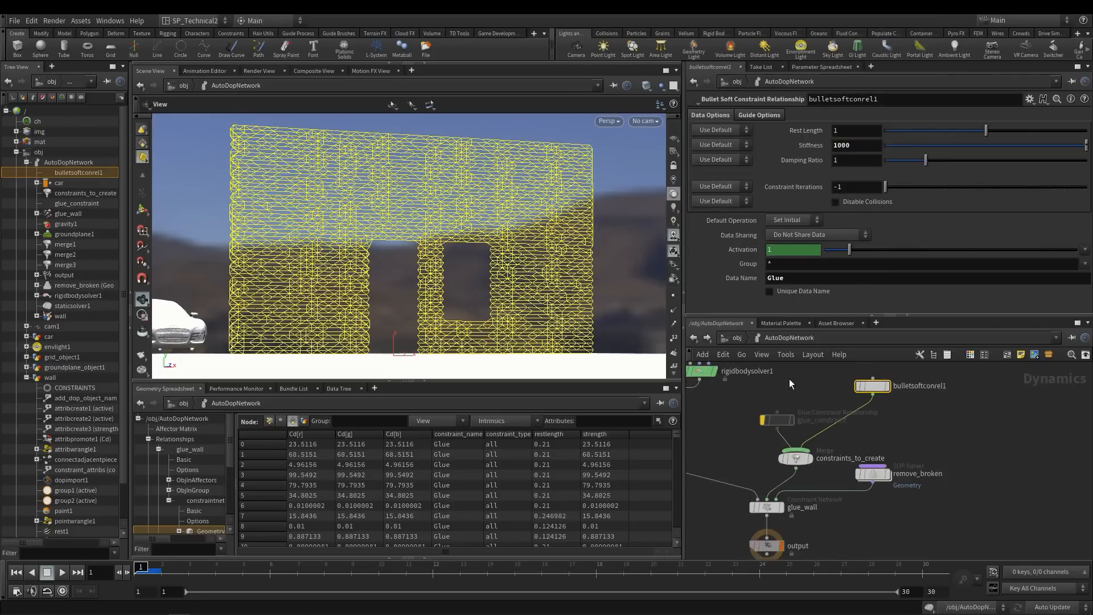
pyautogui.click(811, 389)
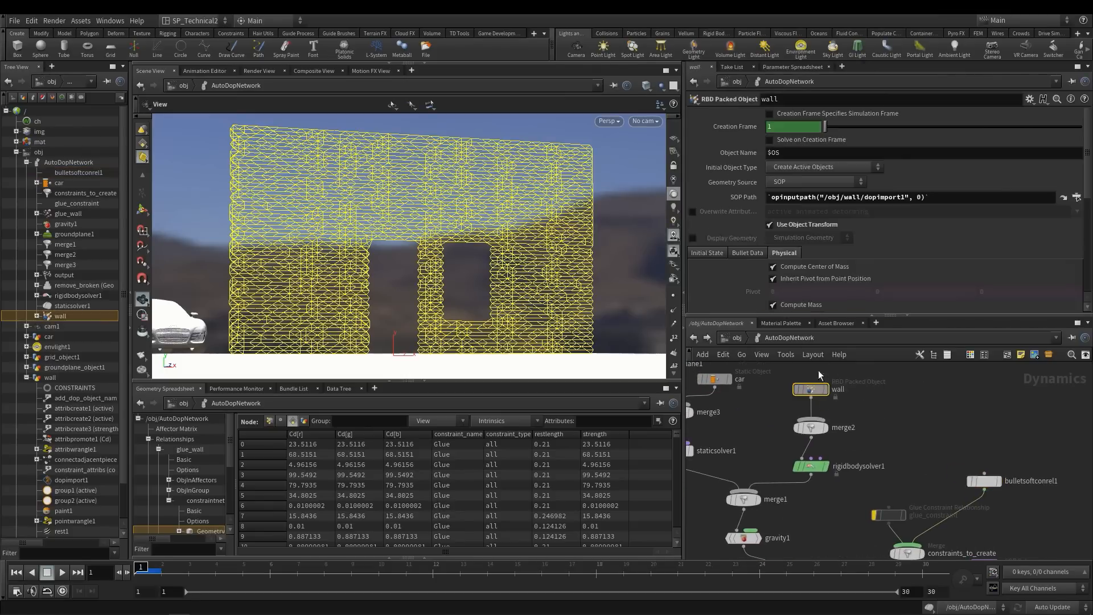
pyautogui.click(693, 238)
# Play the simulation, scrub through the car's impact with the wall and return to frame 1
pyautogui.press('Up')
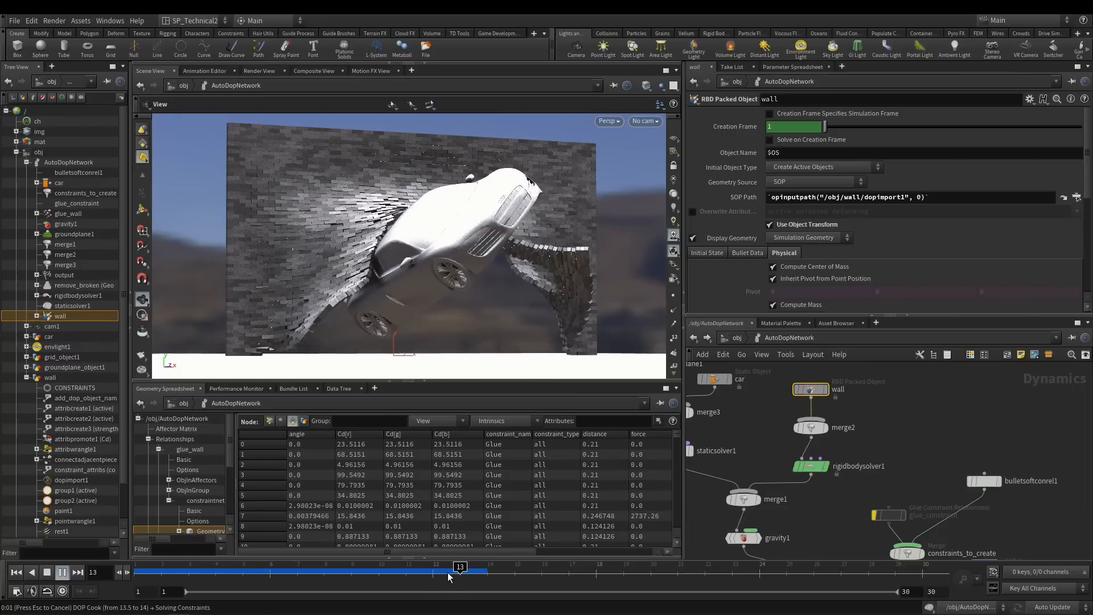
pyautogui.moveTo(467, 576)
pyautogui.mouseDown()
pyautogui.moveTo(270, 572)
pyautogui.moveTo(371, 587)
pyautogui.moveTo(352, 586)
pyautogui.moveTo(480, 586)
pyautogui.mouseUp()
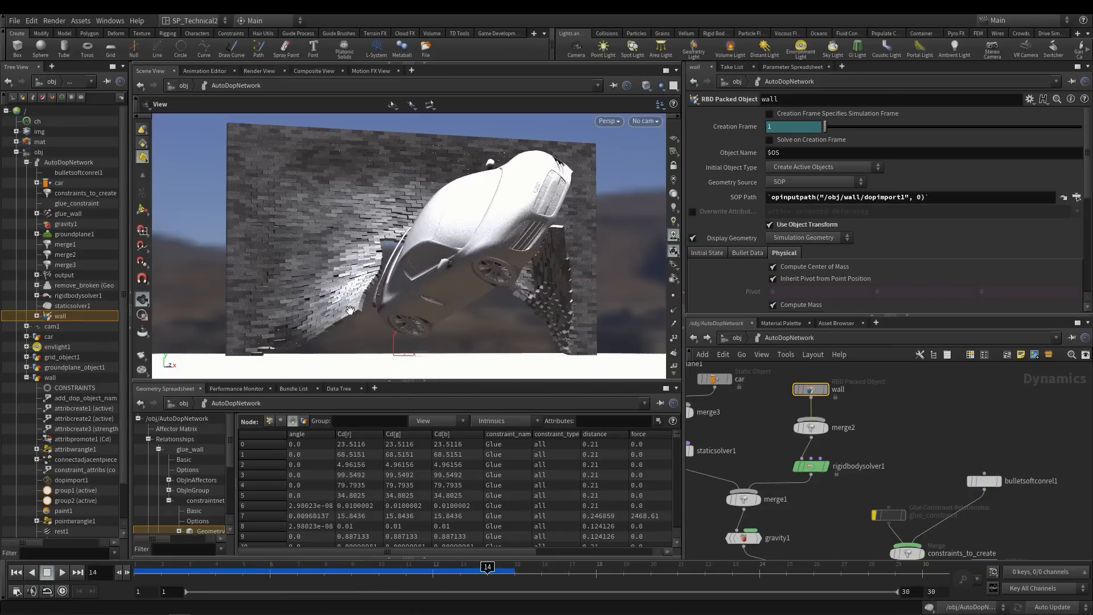
pyautogui.moveTo(385, 586); pyautogui.dragTo(108, 580)
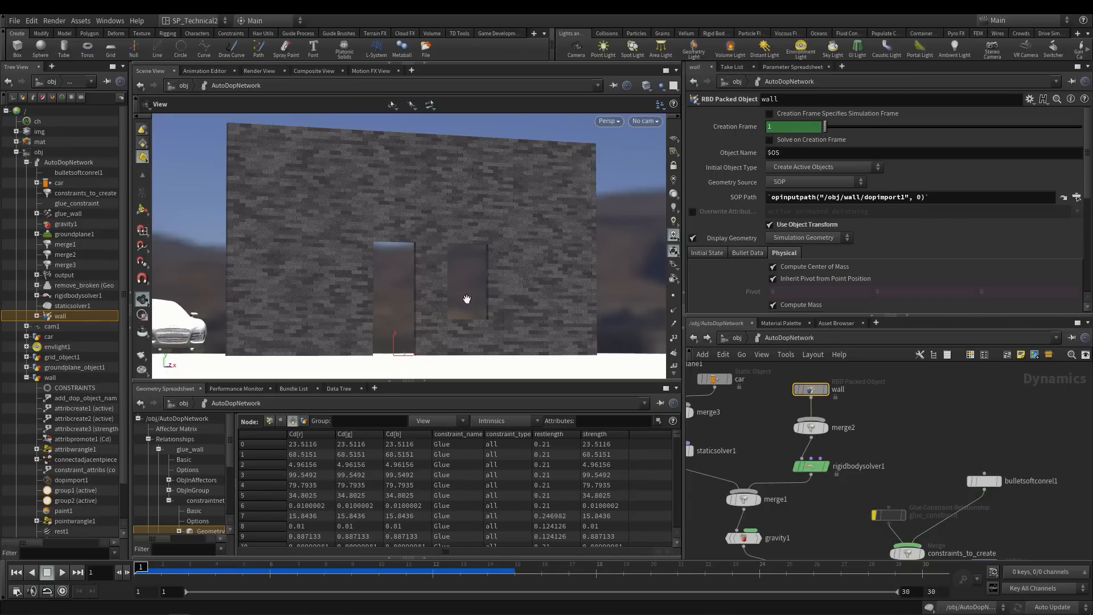
# Open the wall geometry network and move the attribcreate2, group1 and attribcreate1 branch away from the group2 branch
pyautogui.click(777, 340)
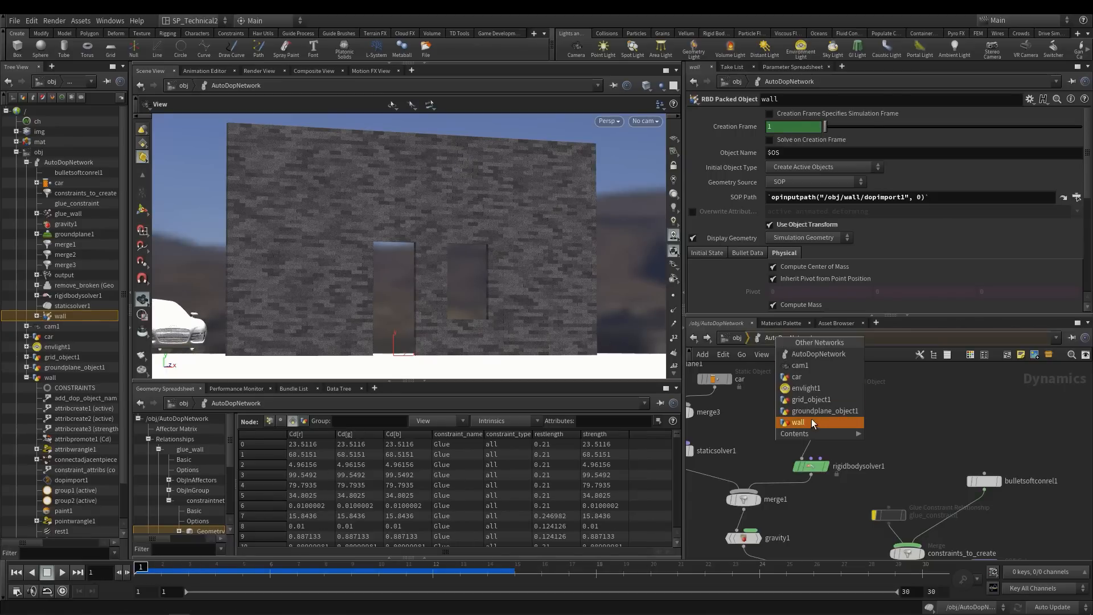
pyautogui.click(786, 417)
pyautogui.moveTo(784, 365); pyautogui.dragTo(1045, 504, button='middle')
pyautogui.scroll(-3, 995, 498)
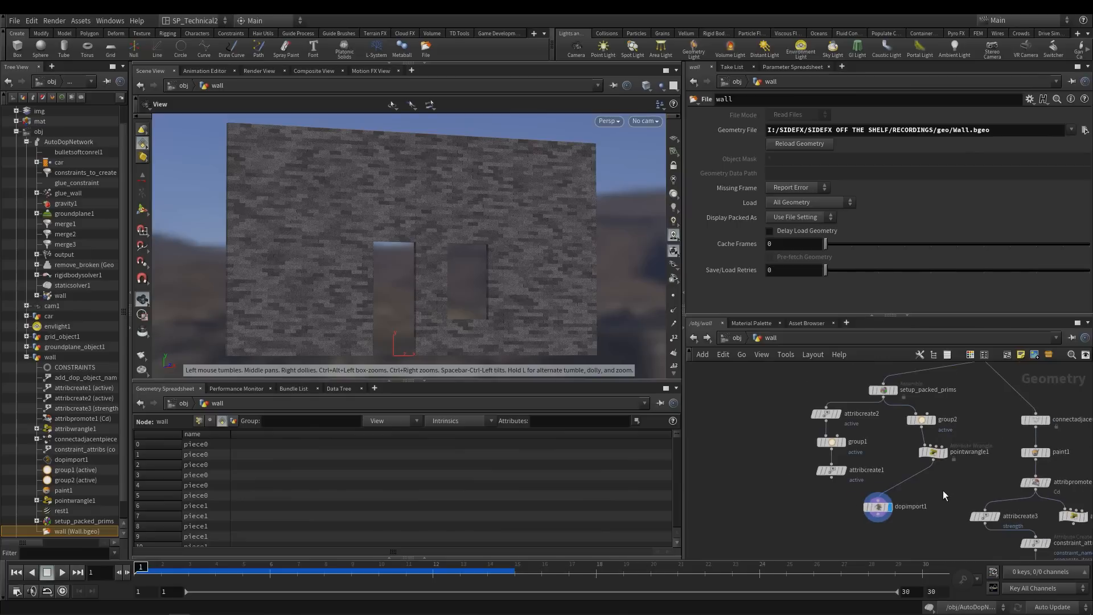
pyautogui.scroll(1, 949, 498)
pyautogui.moveTo(843, 478); pyautogui.dragTo(777, 387)
pyautogui.moveTo(808, 431); pyautogui.dragTo(729, 431)
pyautogui.moveTo(943, 435); pyautogui.dragTo(912, 448)
# Display the group2 node's result and select it to show its active group settings
pyautogui.moveTo(895, 414); pyautogui.dragTo(838, 439, button='middle')
pyautogui.scroll(1, 838, 440)
pyautogui.click(837, 438)
pyautogui.click(822, 438)
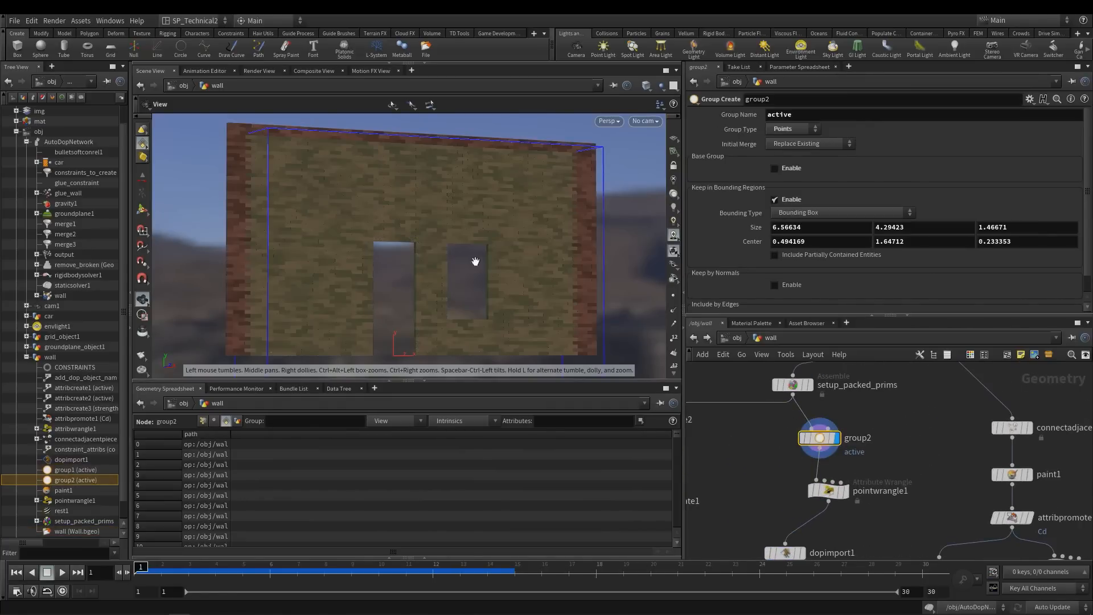
# Raise the lower face of group2's bounding box to give a height of 3.5768, leaving the wall's bottom bricks outside the active group
pyautogui.moveTo(490, 246); pyautogui.dragTo(396, 180, button='right')
pyautogui.moveTo(475, 299); pyautogui.dragTo(361, 319)
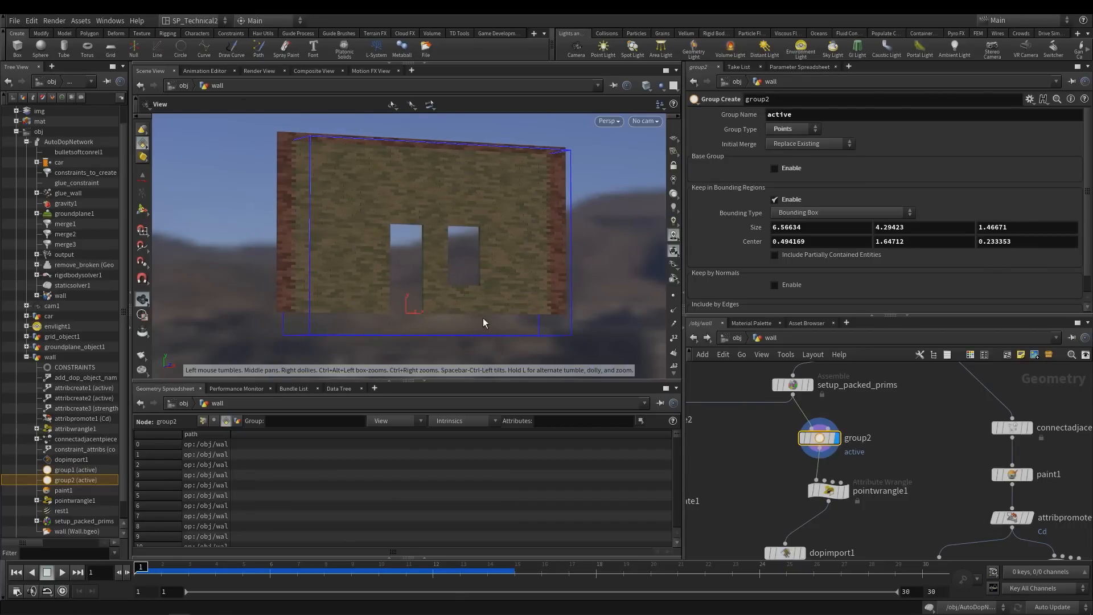
pyautogui.press('Return')
pyautogui.moveTo(425, 336); pyautogui.dragTo(428, 312)
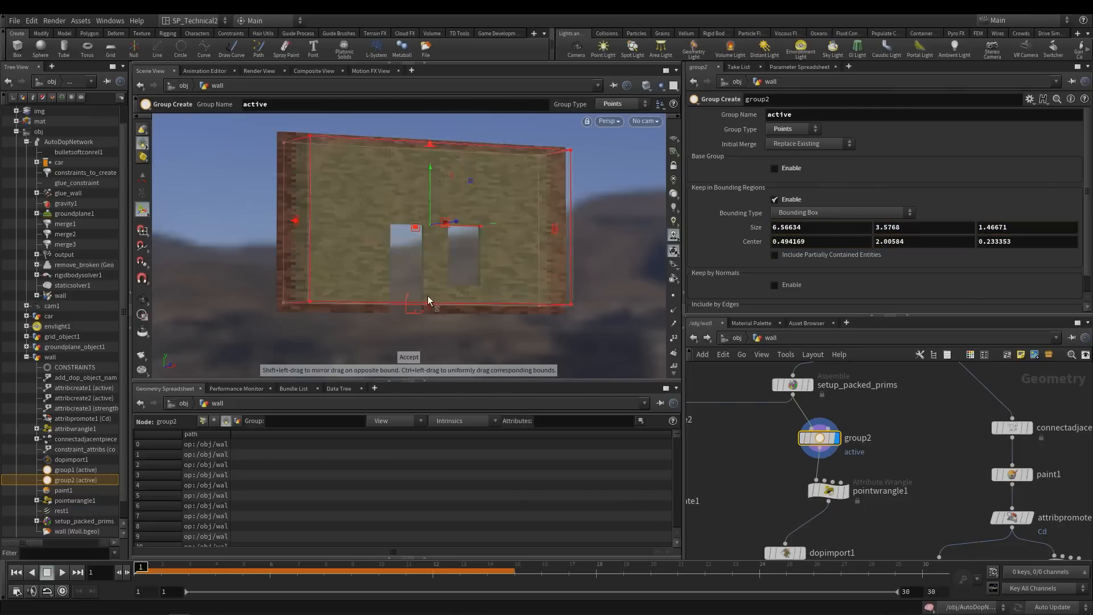
pyautogui.press('Escape')
pyautogui.moveTo(384, 278); pyautogui.dragTo(436, 270, button='right')
pyautogui.moveTo(437, 270); pyautogui.dragTo(436, 283)
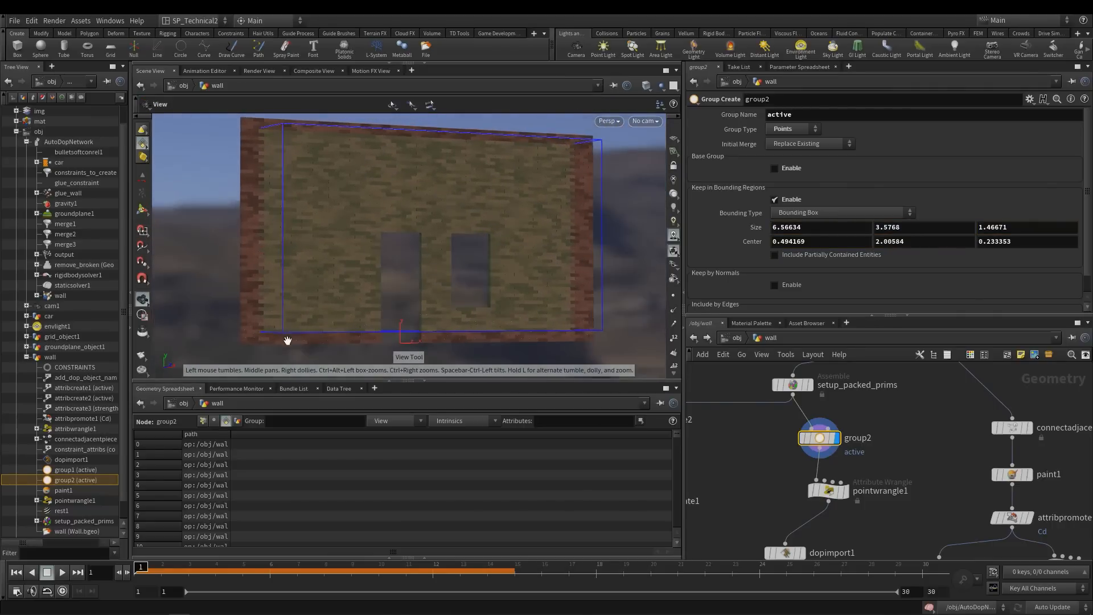
# Return to AutoDopNetwork, save the scene and play the simulation
pyautogui.click(801, 336)
pyautogui.click(828, 353)
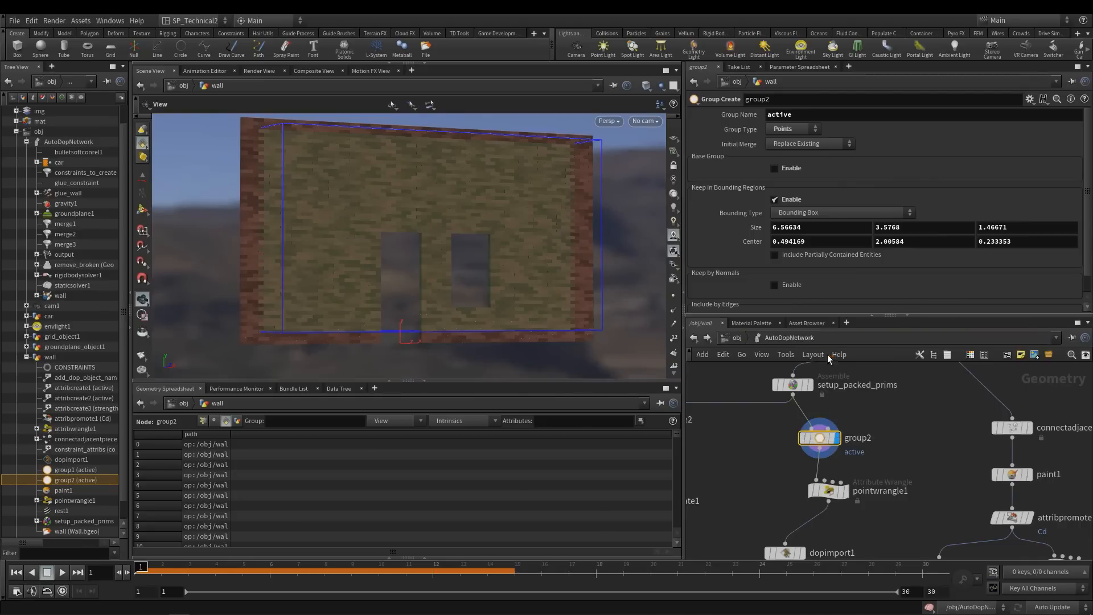
pyautogui.hotkey('ctrl', 's')
pyautogui.click(61, 573)
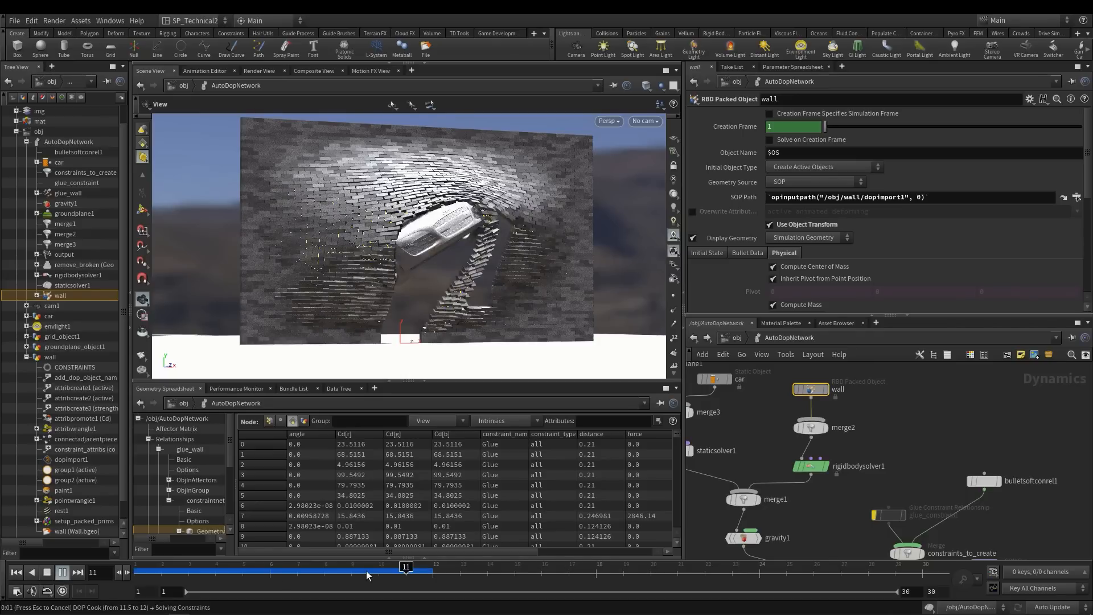
# Go to frame 9 and switch the viewport to wireframe shading
pyautogui.moveTo(265, 576)
pyautogui.mouseDown()
pyautogui.moveTo(435, 577)
pyautogui.moveTo(327, 575)
pyautogui.moveTo(401, 573)
pyautogui.moveTo(351, 575)
pyautogui.mouseUp()
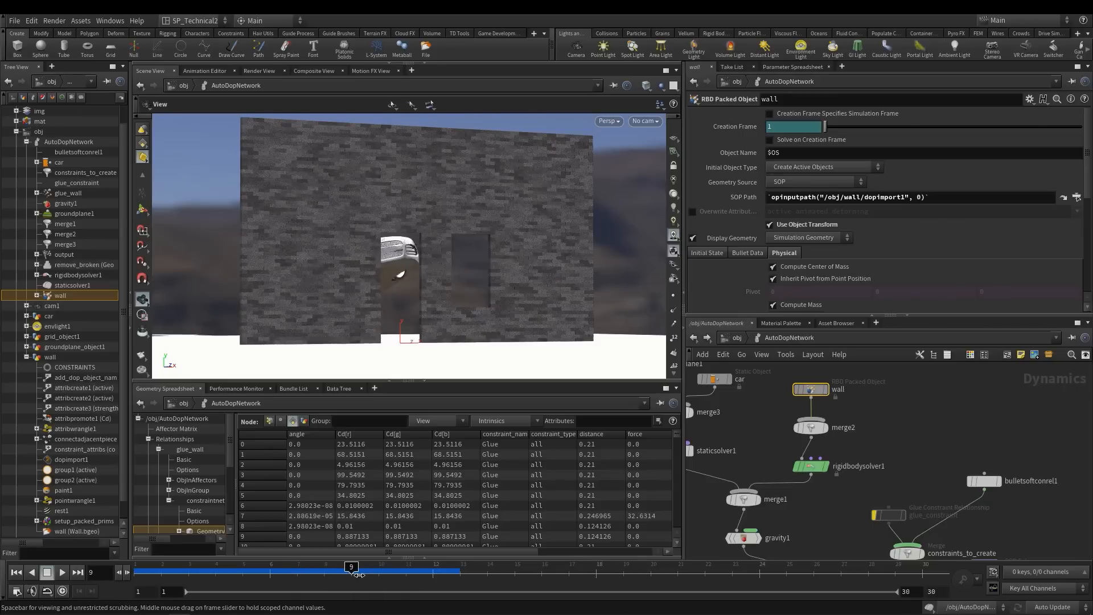
pyautogui.hotkey('shift', 'w')
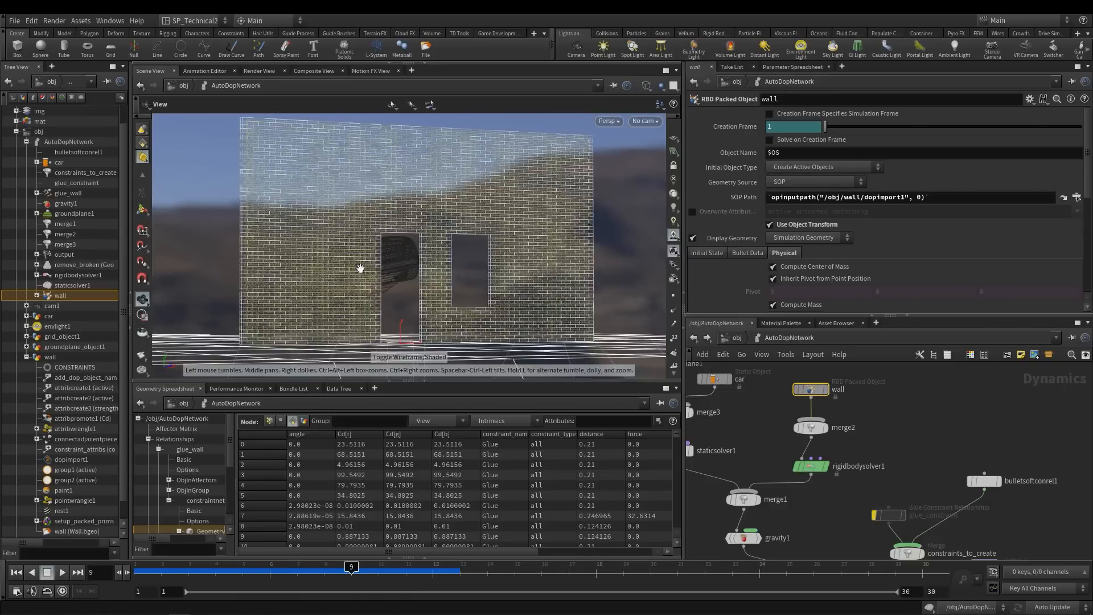
# Scrub through the simulated frames to view the wall impact and return to frame 1
pyautogui.moveTo(358, 568)
pyautogui.mouseDown()
pyautogui.moveTo(235, 580)
pyautogui.moveTo(433, 579)
pyautogui.moveTo(315, 581)
pyautogui.moveTo(420, 582)
pyautogui.moveTo(410, 583)
pyautogui.mouseUp()
pyautogui.moveTo(372, 181); pyautogui.dragTo(323, 164)
pyautogui.moveTo(407, 577); pyautogui.dragTo(137, 577)
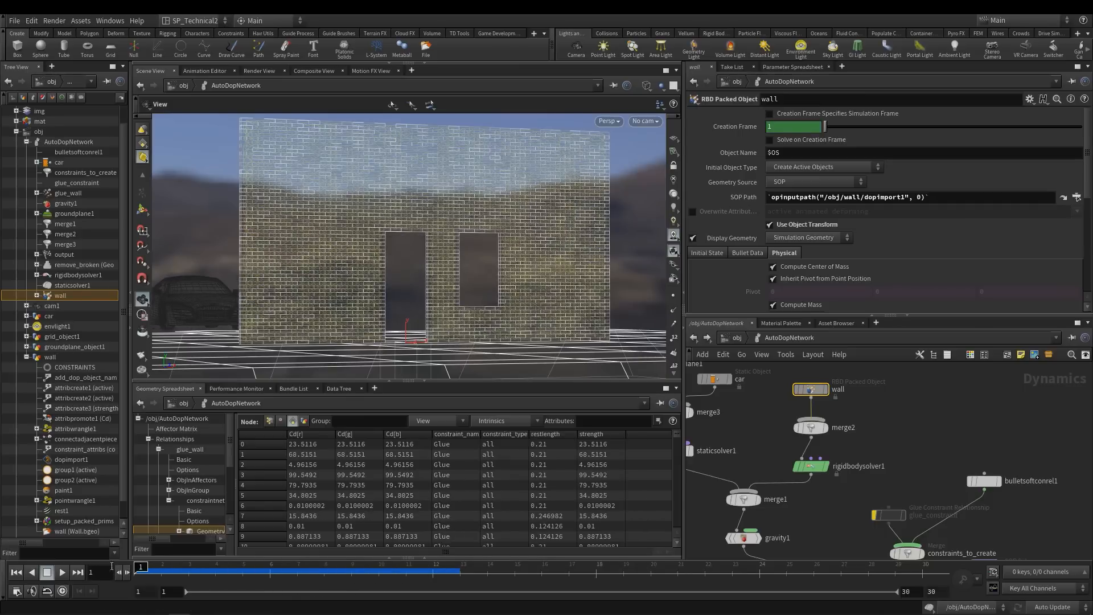
# Re-enable the bypassed glue_constraint node feeding constraints_to_create
pyautogui.moveTo(979, 482); pyautogui.dragTo(948, 445, button='middle')
pyautogui.moveTo(964, 451); pyautogui.dragTo(979, 452)
pyautogui.moveTo(846, 483); pyautogui.dragTo(846, 483)
pyautogui.moveTo(836, 471)
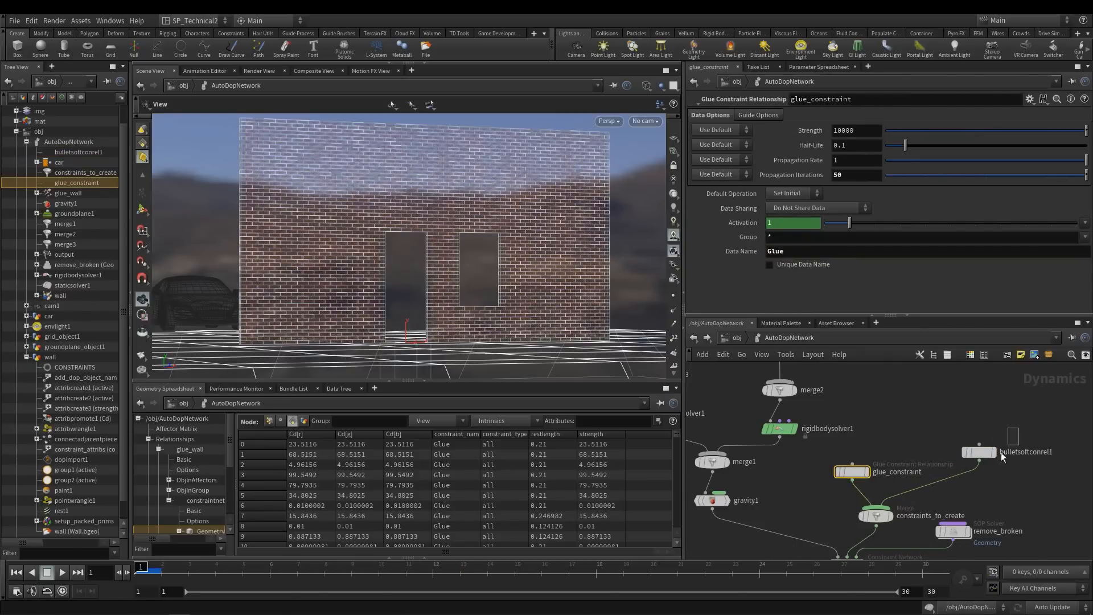
# Set the Data Name of bulletsoftconrel1 to Soft
pyautogui.click(979, 451)
pyautogui.moveTo(791, 283); pyautogui.dragTo(752, 283)
pyautogui.write('Soft')
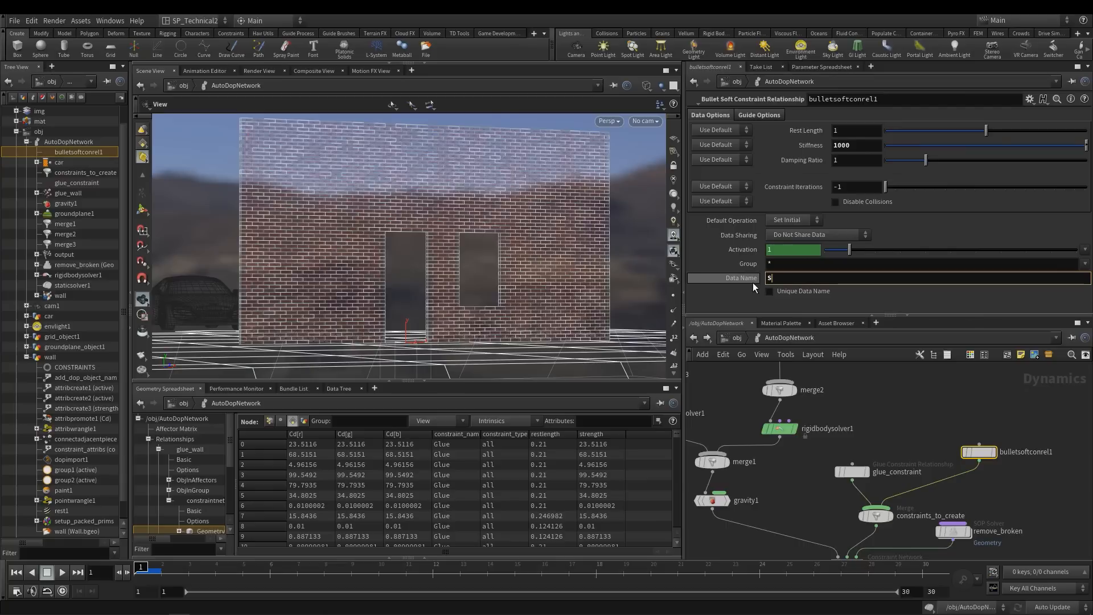
pyautogui.press('Return')
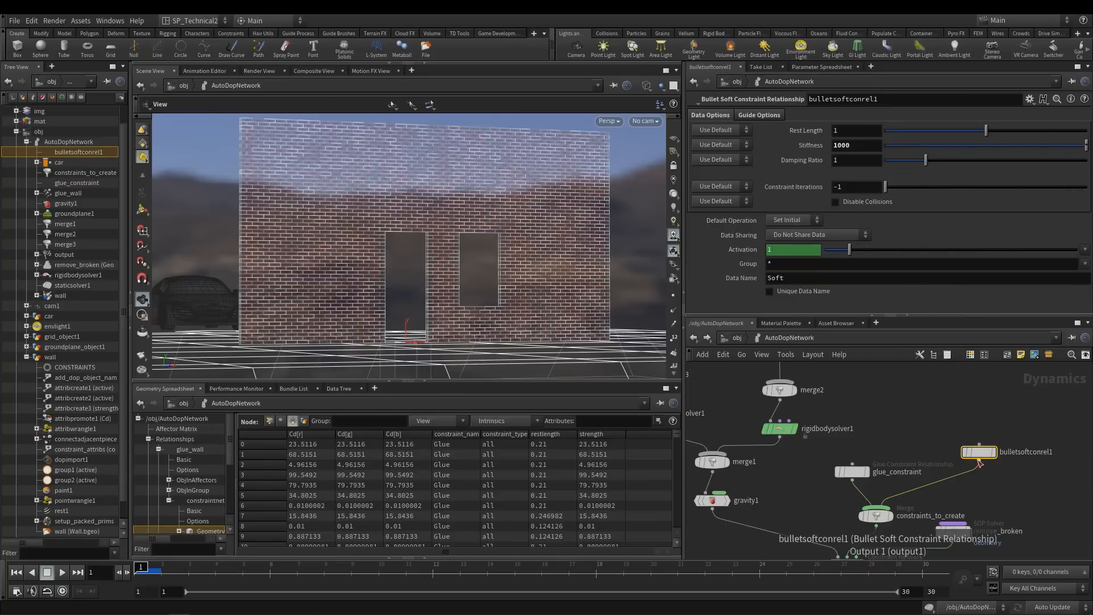
pyautogui.scroll(3, 977, 455)
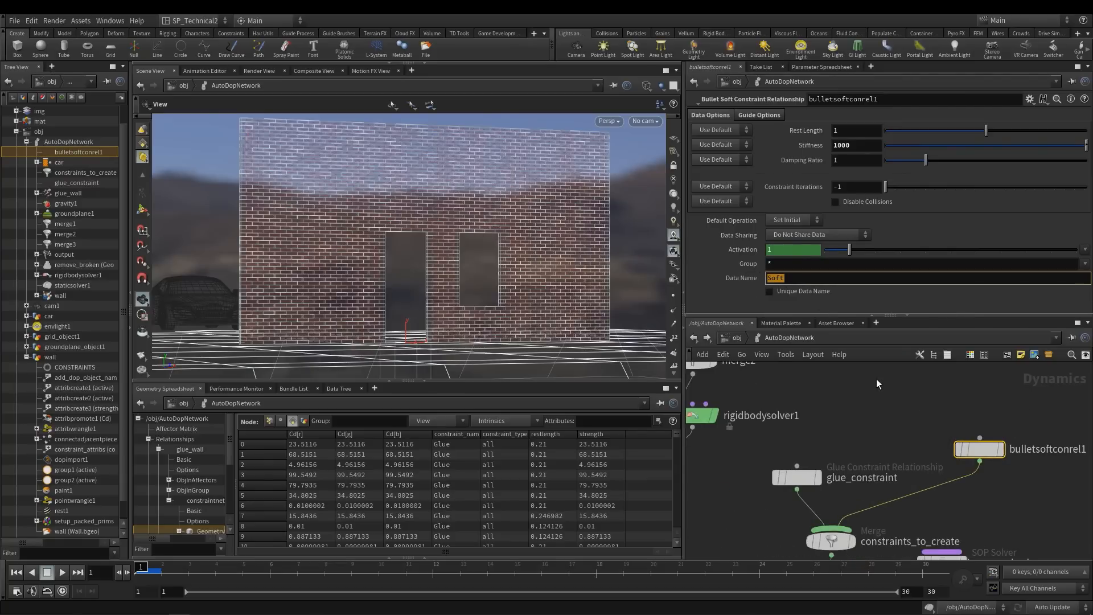
pyautogui.scroll(-2, 876, 381)
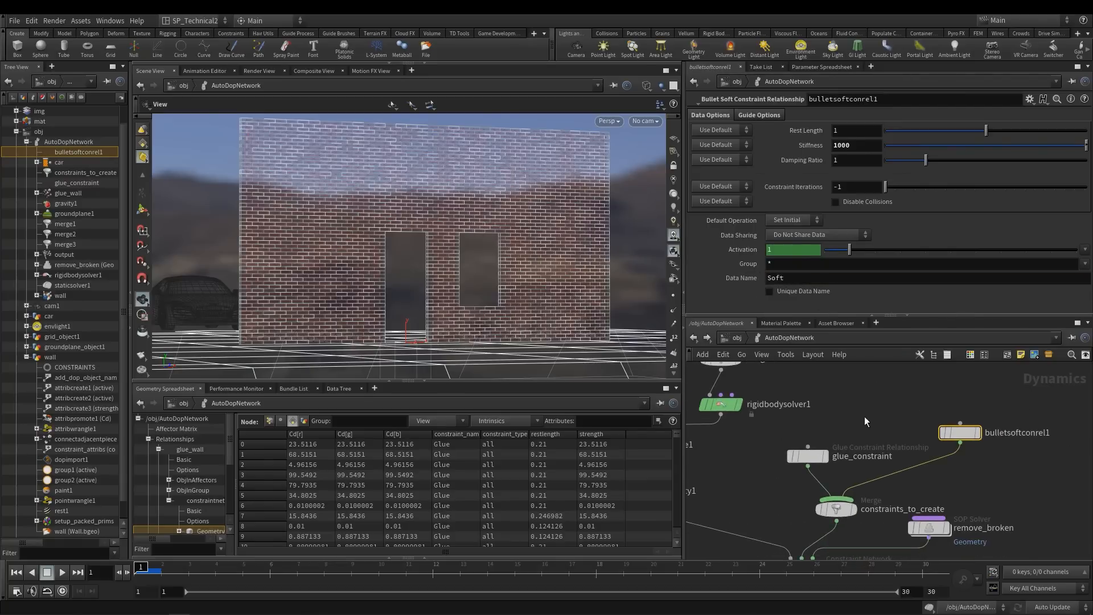
# Go to the wall geometry network and select constraint_attribs to show its constraint_name attribute and string value
pyautogui.click(821, 338)
pyautogui.click(848, 424)
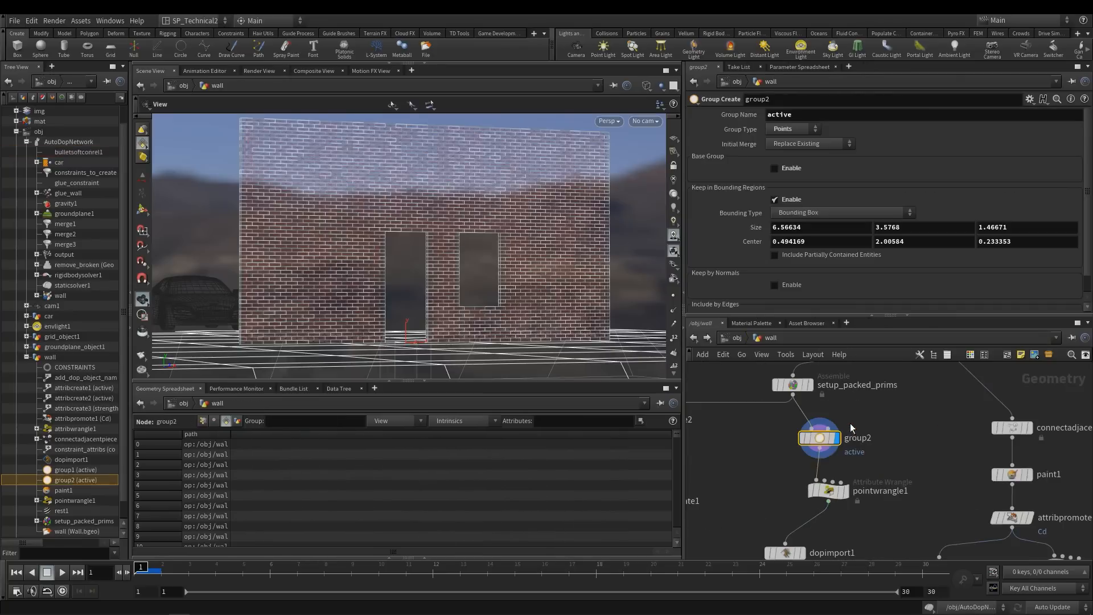
pyautogui.moveTo(956, 476); pyautogui.dragTo(865, 425, button='middle')
pyautogui.scroll(-2, 866, 424)
pyautogui.moveTo(977, 445); pyautogui.dragTo(917, 399, button='middle')
pyautogui.scroll(2, 873, 424)
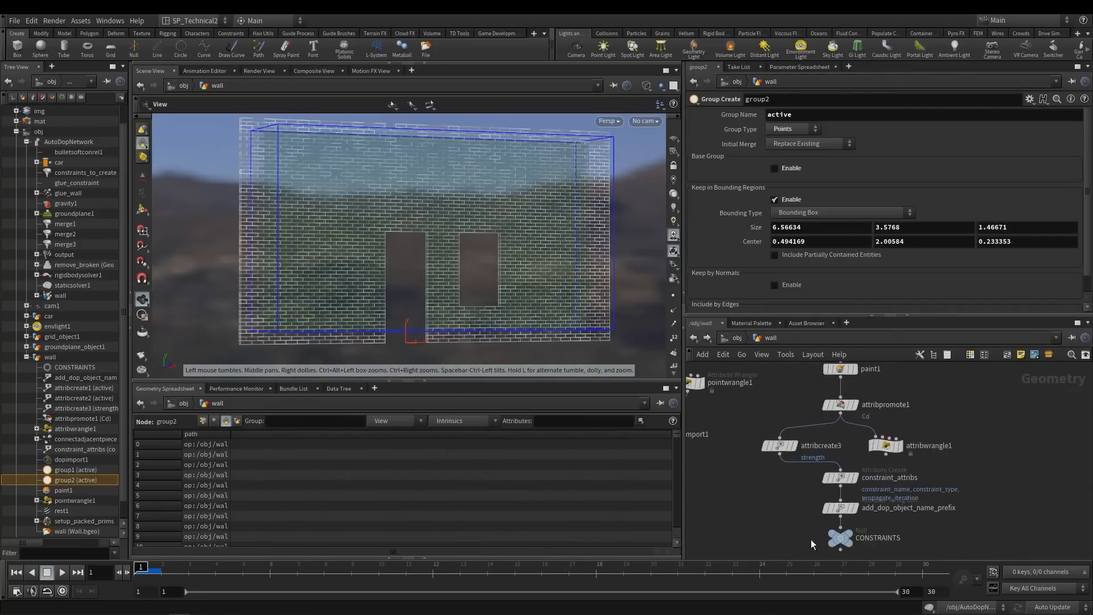
pyautogui.scroll(3, 857, 480)
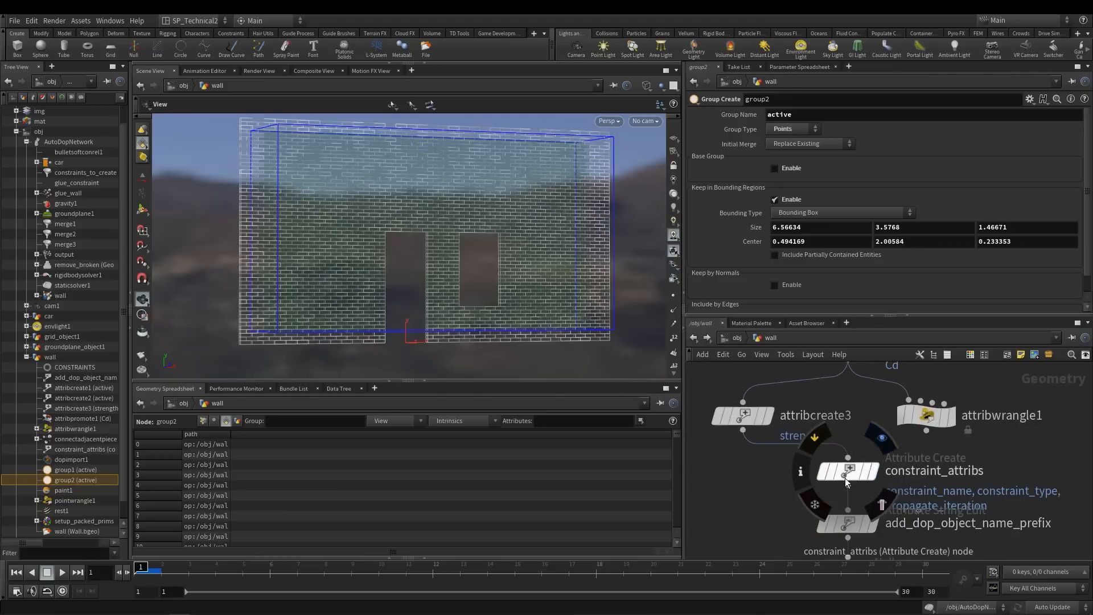
pyautogui.click(866, 475)
pyautogui.moveTo(767, 314); pyautogui.dragTo(768, 348)
pyautogui.moveTo(873, 165); pyautogui.dragTo(733, 164)
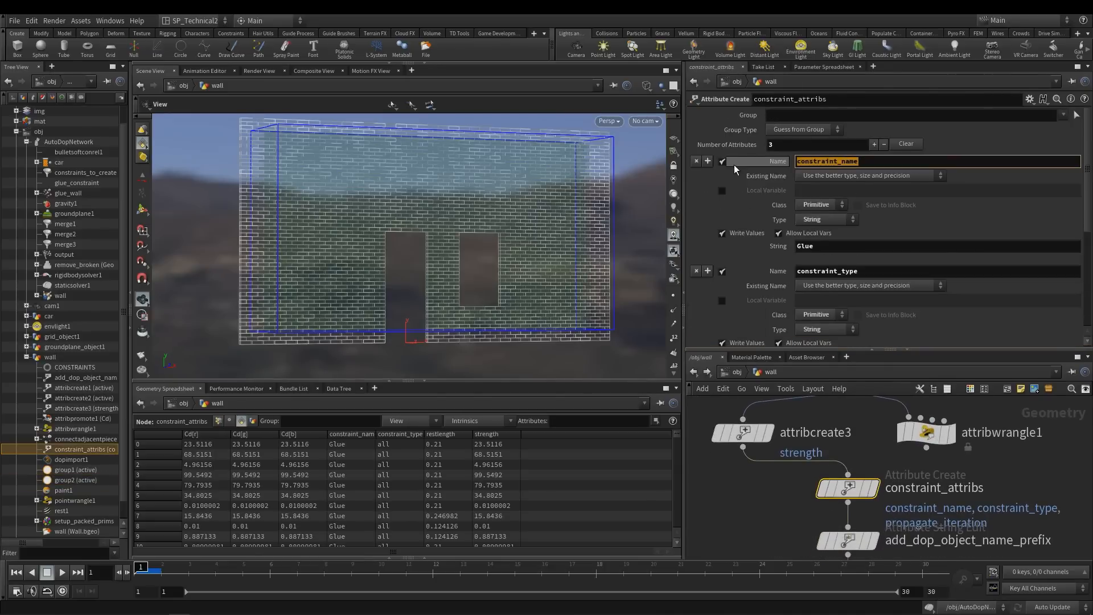
pyautogui.moveTo(847, 248); pyautogui.dragTo(756, 248)
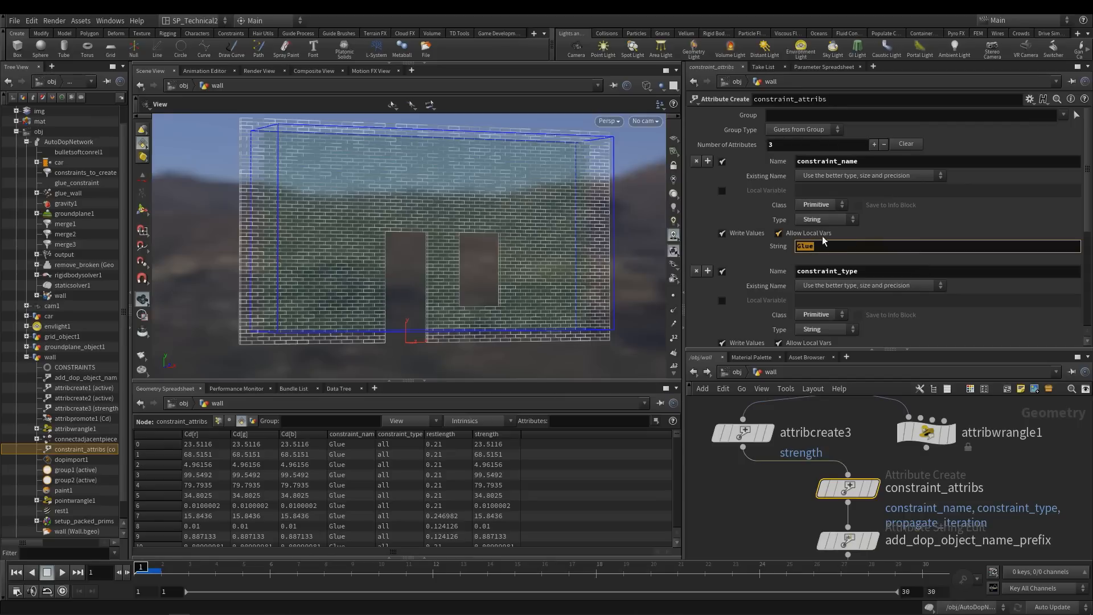
# Add a new attribute to constraint_attribs and name it next_constraint_name
pyautogui.moveTo(818, 349); pyautogui.dragTo(819, 360)
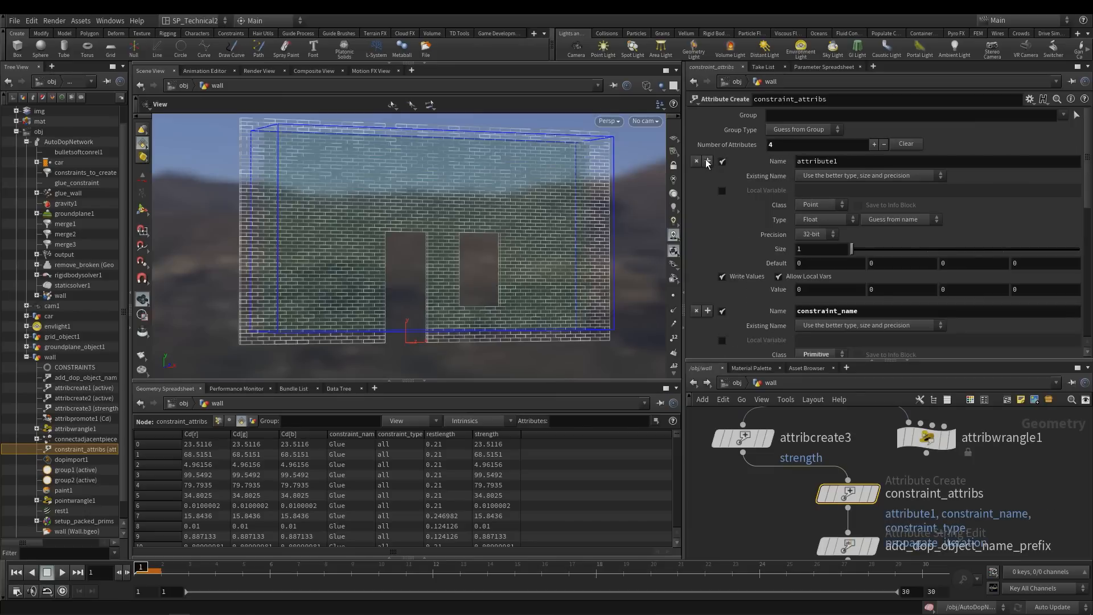
pyautogui.doubleClick(866, 162)
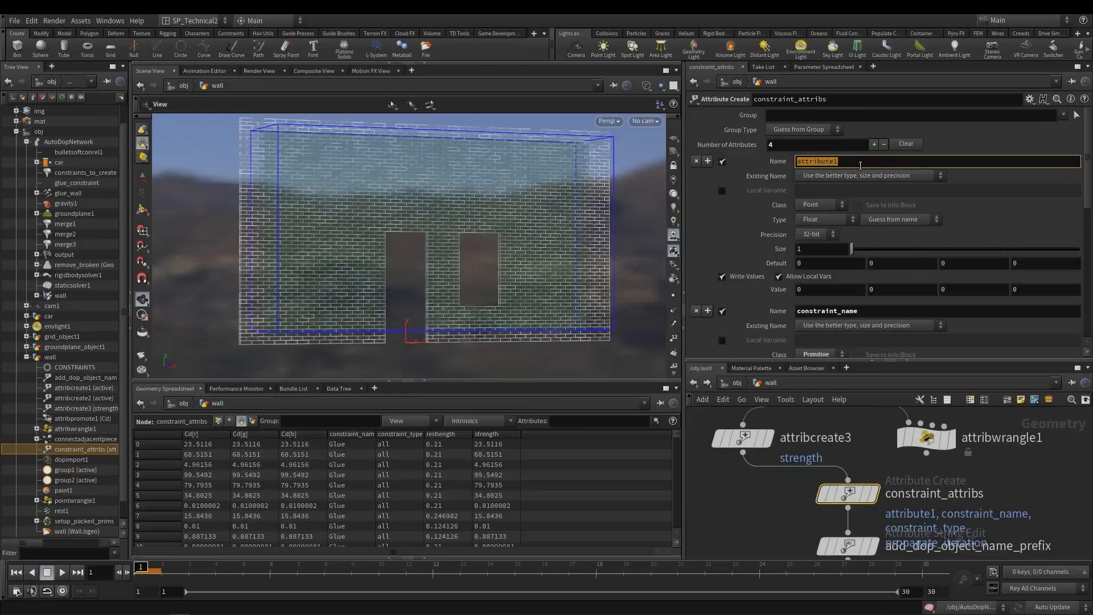
pyautogui.write('next_constraint_name')
pyautogui.press('Tab')
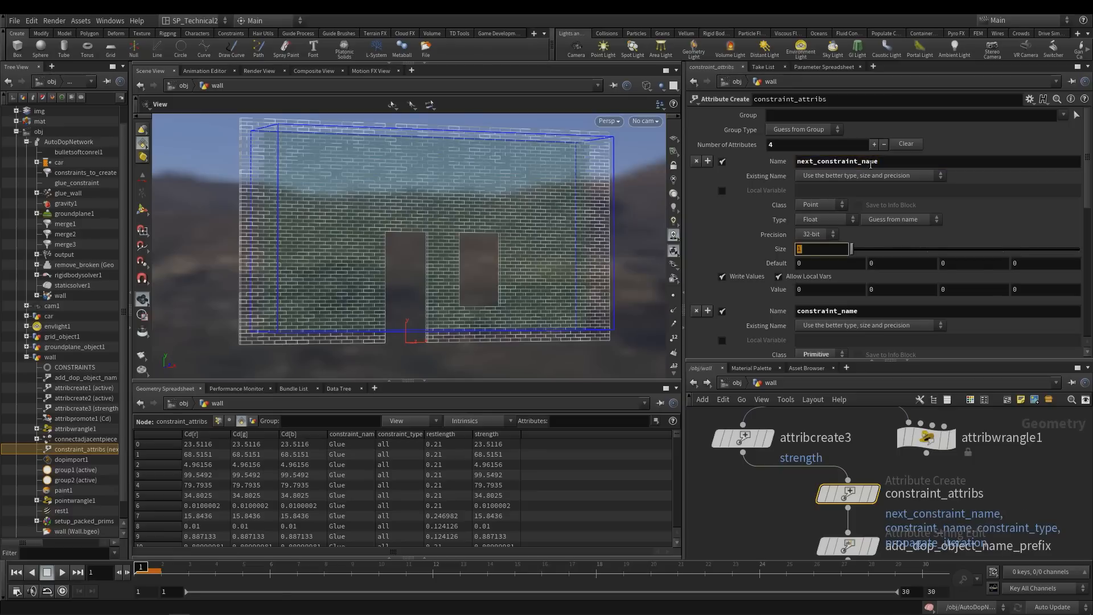
pyautogui.doubleClick(833, 162)
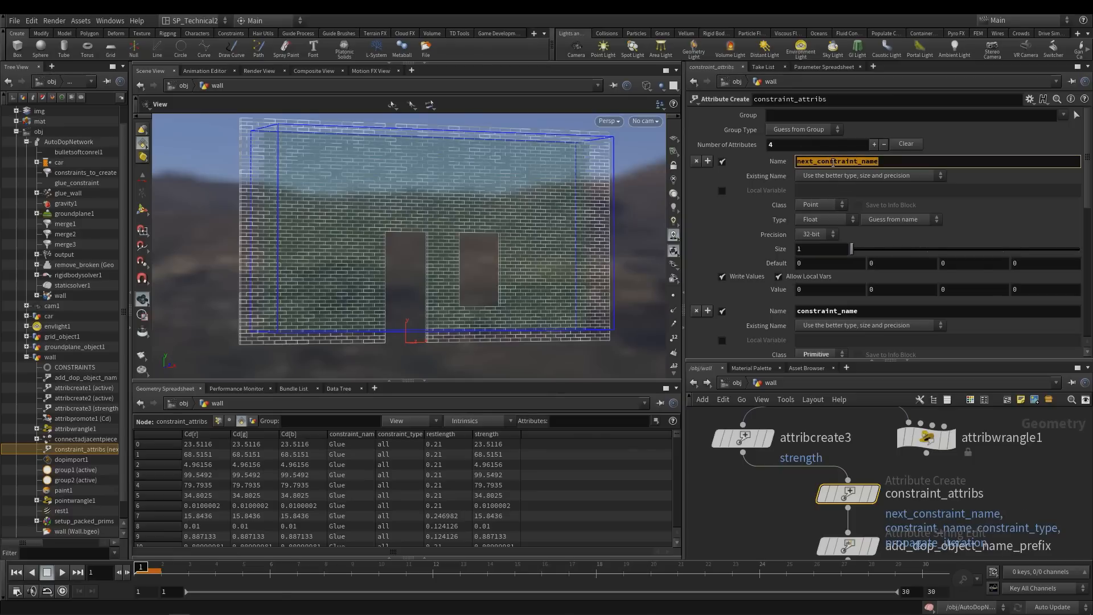
pyautogui.scroll(-1, 820, 268)
pyautogui.doubleClick(815, 279)
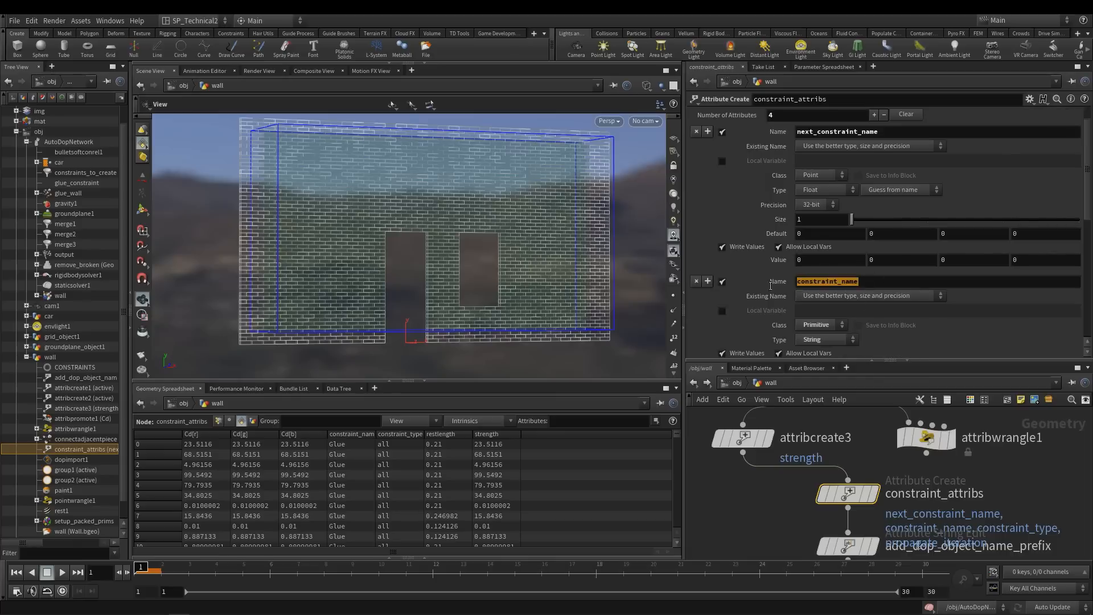
pyautogui.press('End')
pyautogui.write('2')
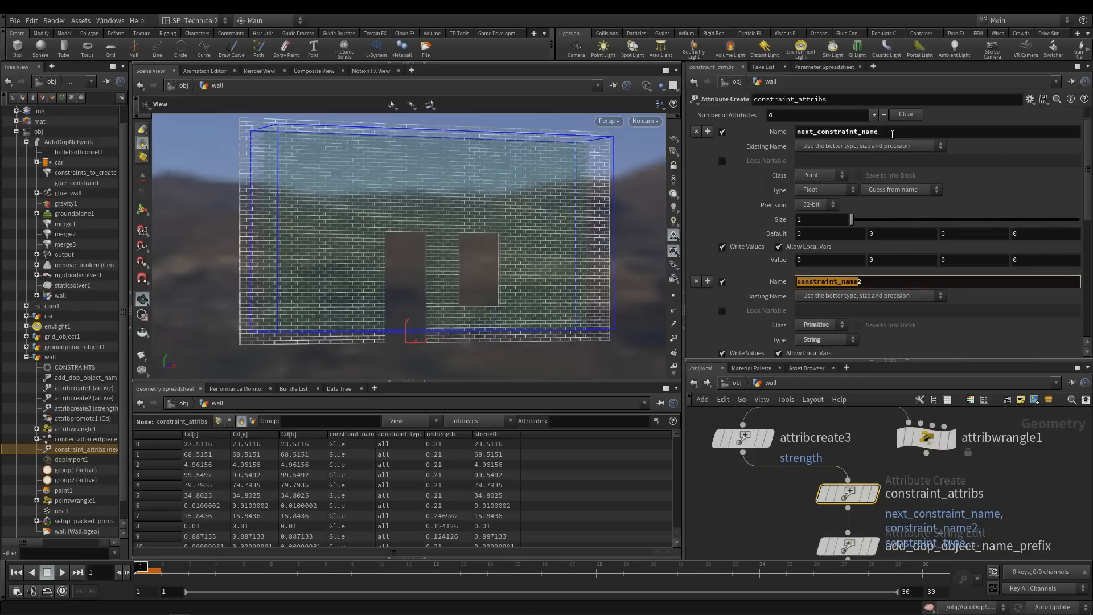
pyautogui.click(893, 132)
pyautogui.click(899, 288)
pyautogui.press('BackSpace')
pyautogui.press('Return')
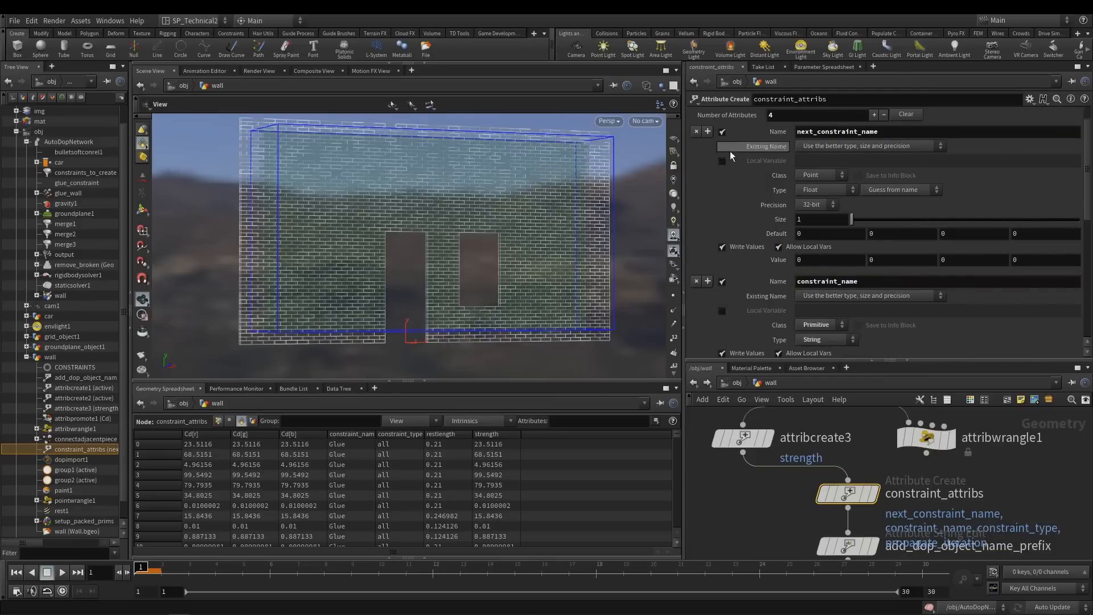
# Set the next_constraint_name attribute's class to Primitive and its type to String
pyautogui.moveTo(1090, 207); pyautogui.dragTo(1088, 188)
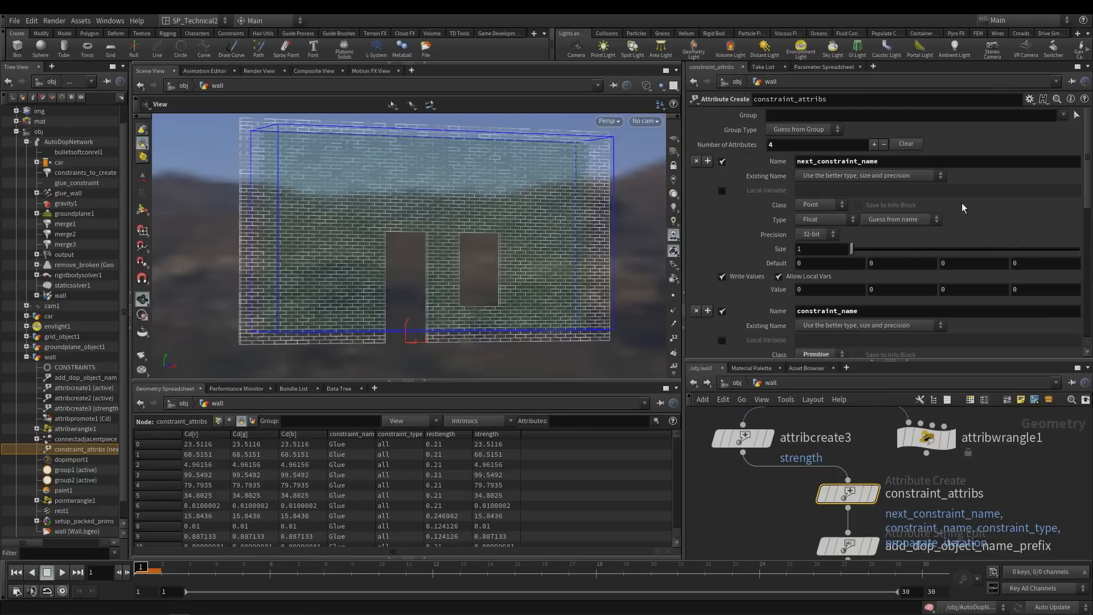
pyautogui.doubleClick(890, 165)
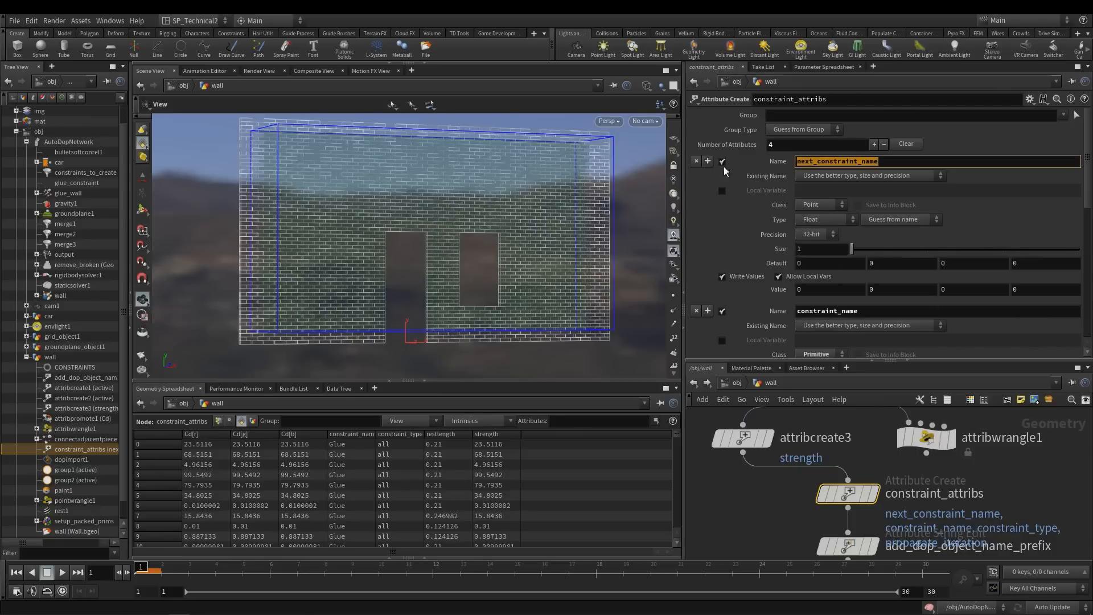
pyautogui.click(824, 206)
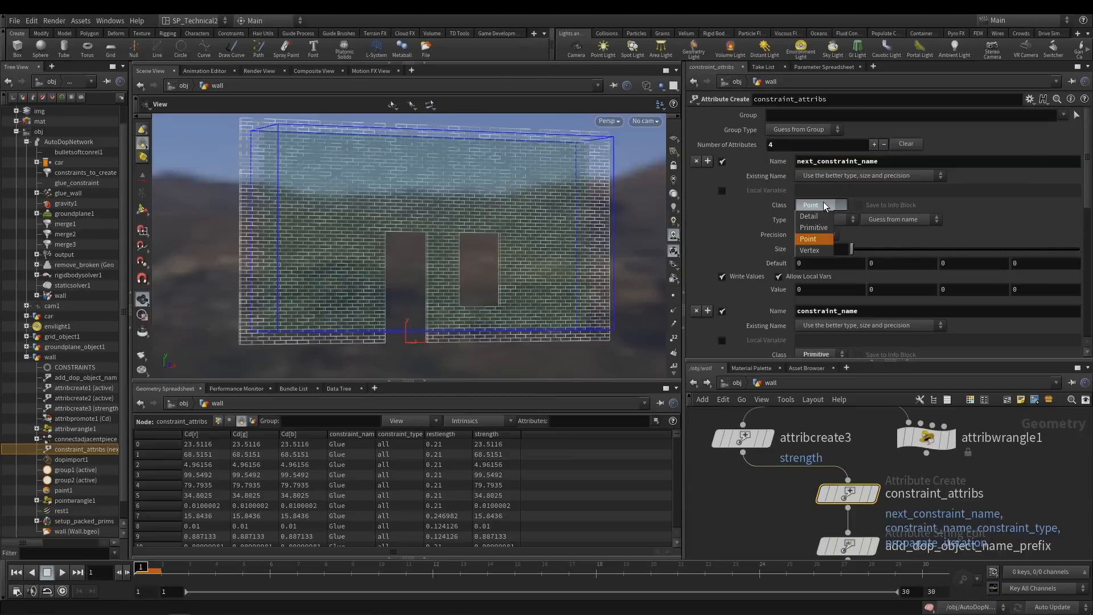
pyautogui.click(820, 228)
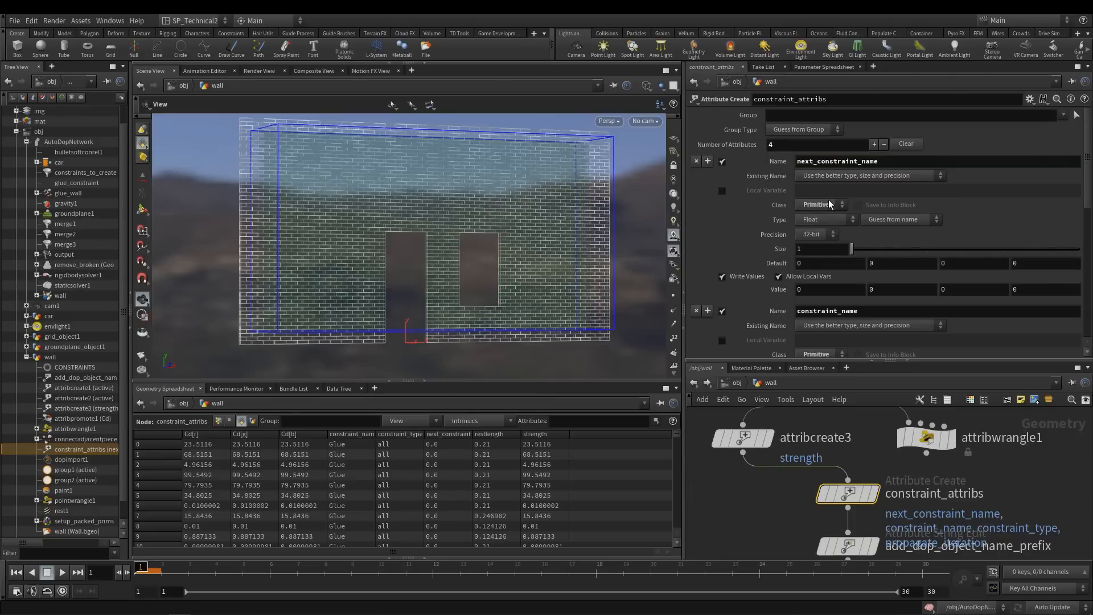
pyautogui.click(463, 463)
pyautogui.click(440, 461)
pyautogui.click(824, 221)
pyautogui.click(819, 266)
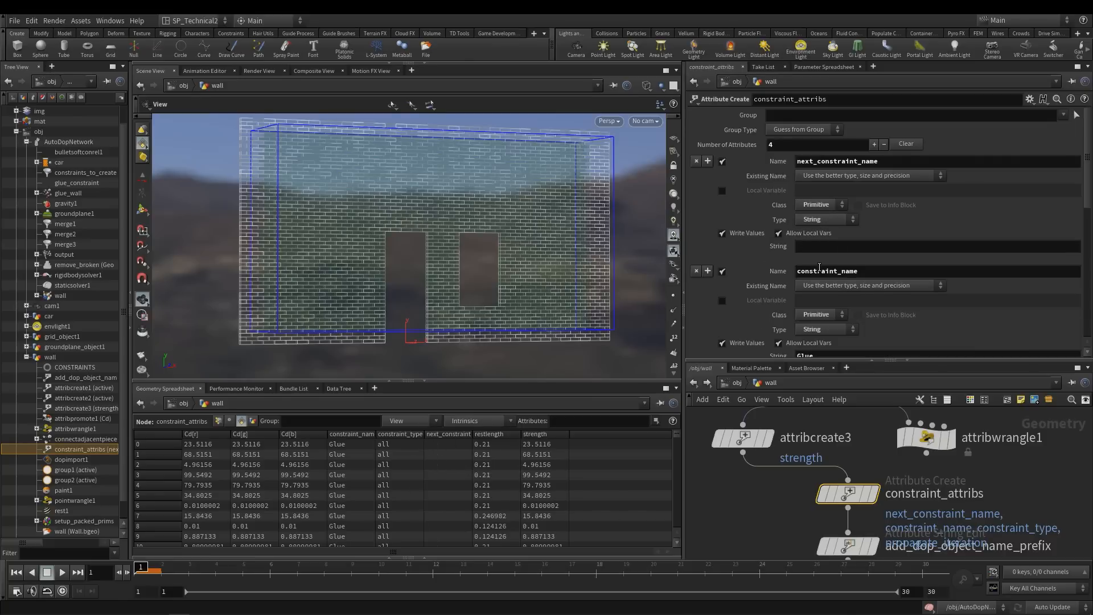
# Set the string value of next_constraint_name to Soft
pyautogui.click(828, 249)
pyautogui.write('Soft')
pyautogui.press('Return')
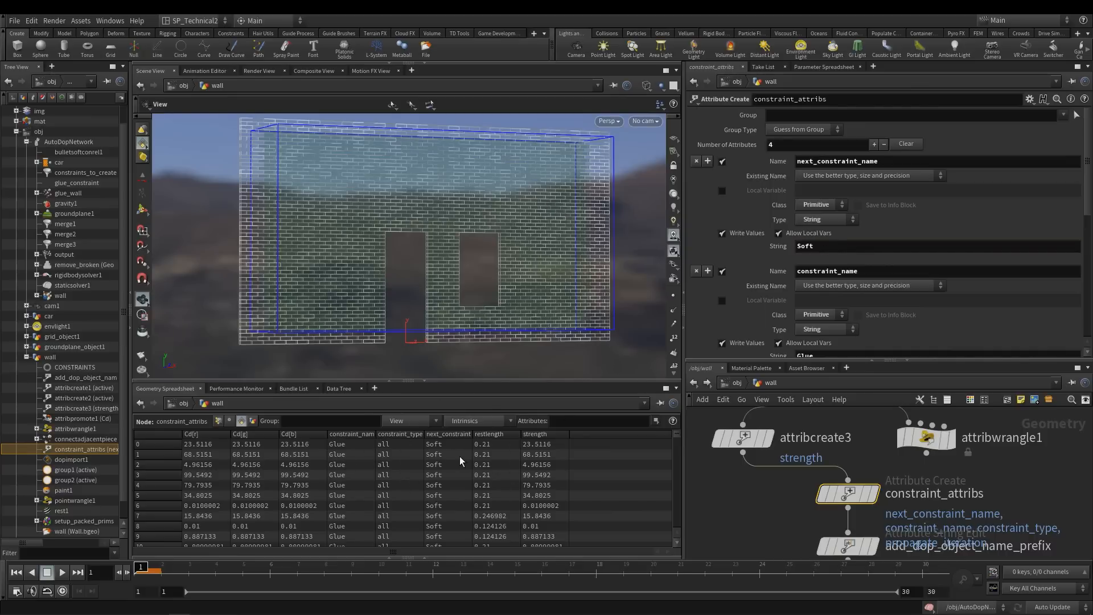
# Return to AutoDopNetwork and check the Data Name of bulletsoftconrel1 against the new attribute value
pyautogui.click(792, 381)
pyautogui.click(819, 395)
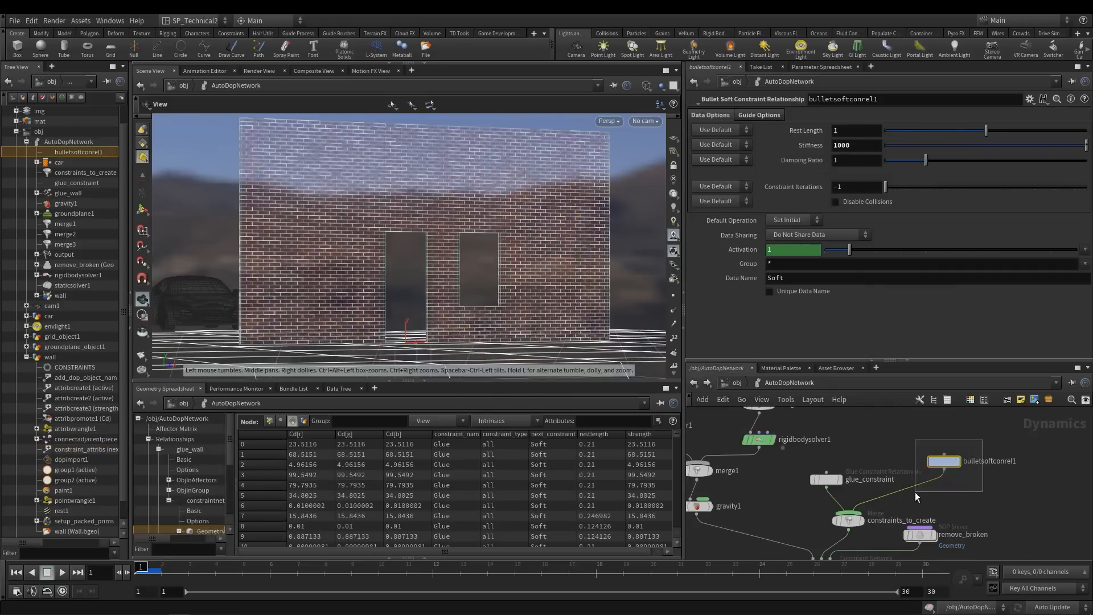
pyautogui.doubleClick(777, 278)
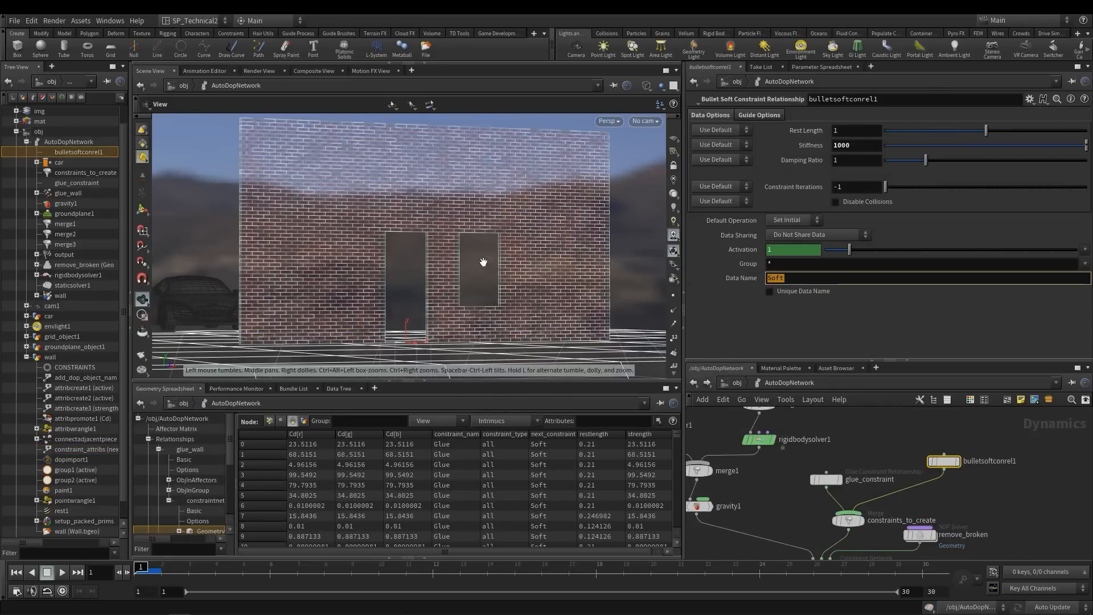
pyautogui.press('Escape')
pyautogui.moveTo(850, 438); pyautogui.dragTo(852, 434, button='middle')
# Play the simulation, switch the viewport from wireframe to shaded display and return to frame 1
pyautogui.press('Up')
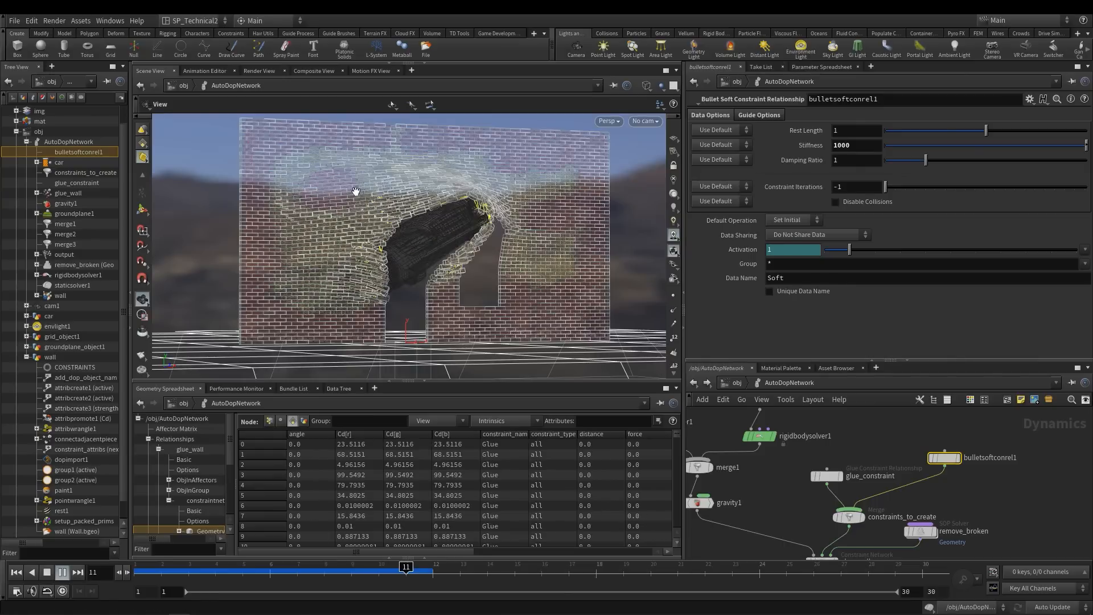
pyautogui.press('w')
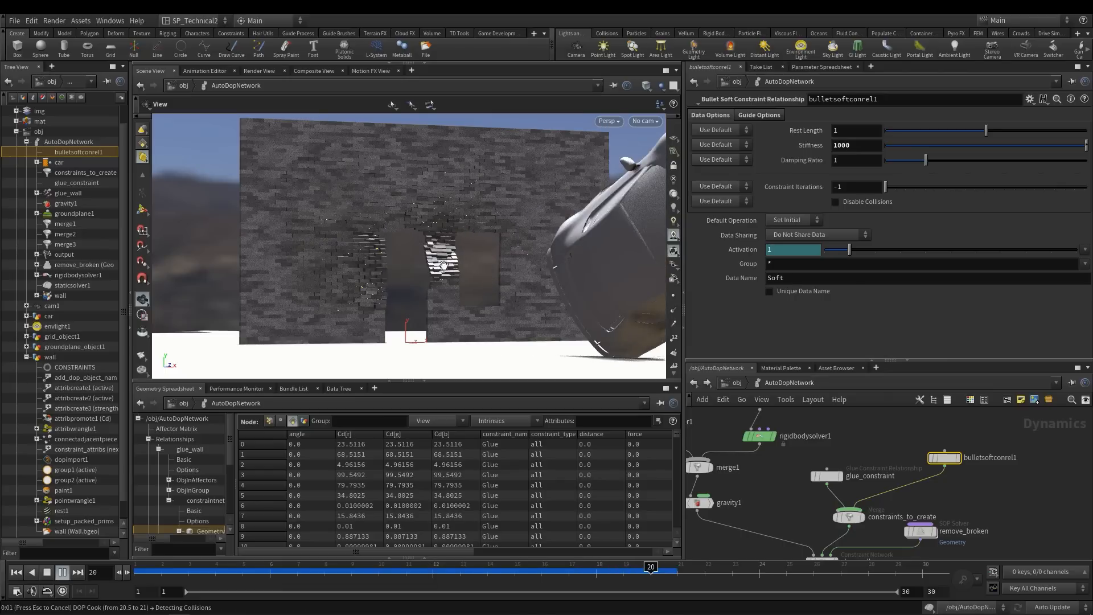
pyautogui.click(17, 572)
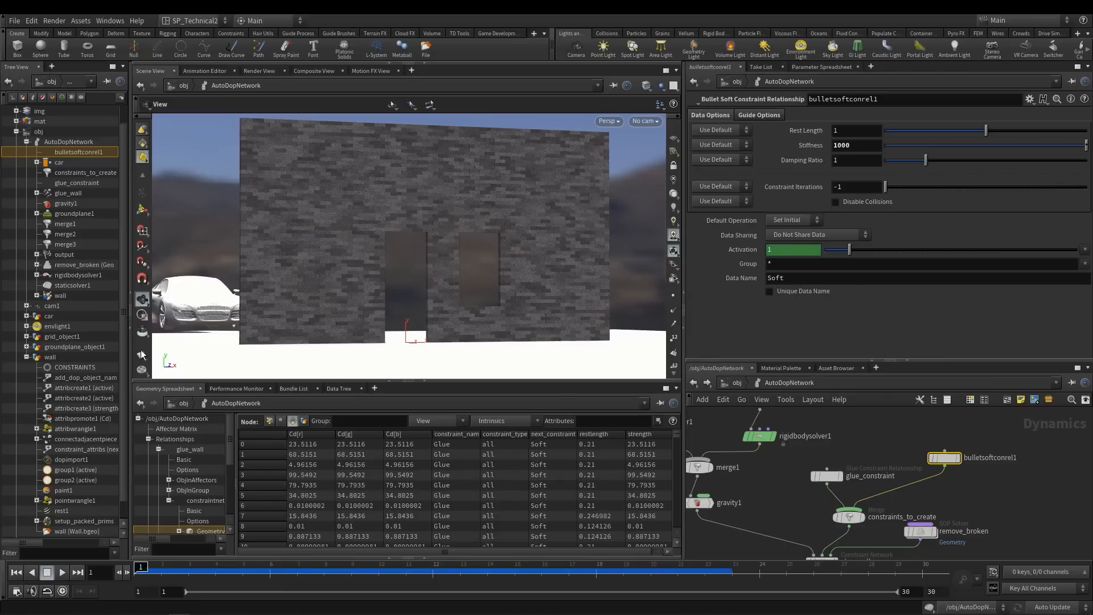
# Render a flipbook of the simulation, play it back and return to the scene
pyautogui.click(143, 354)
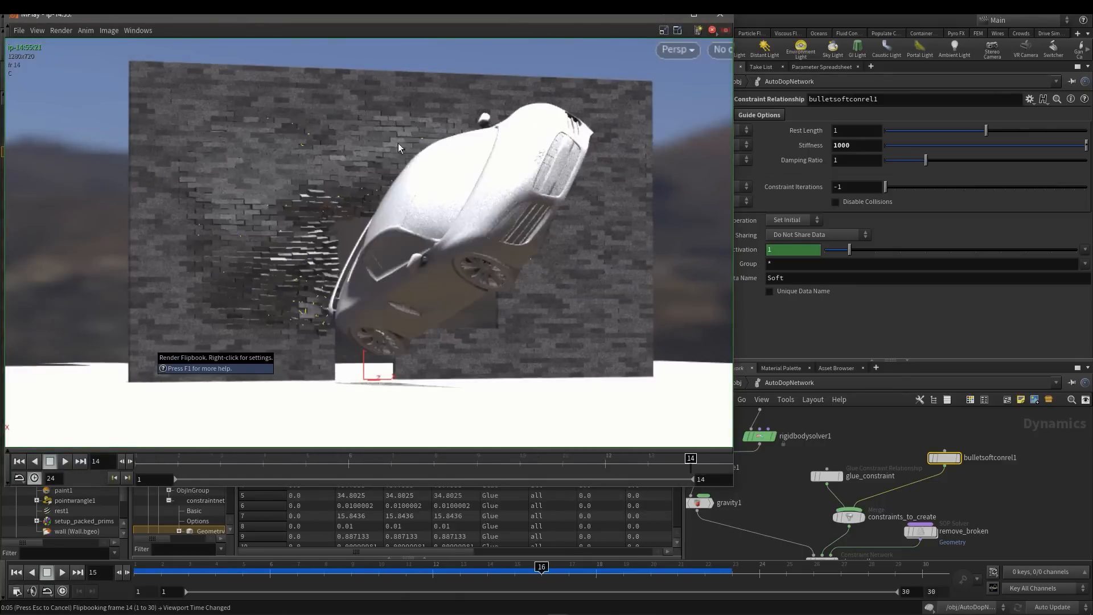
pyautogui.click(65, 461)
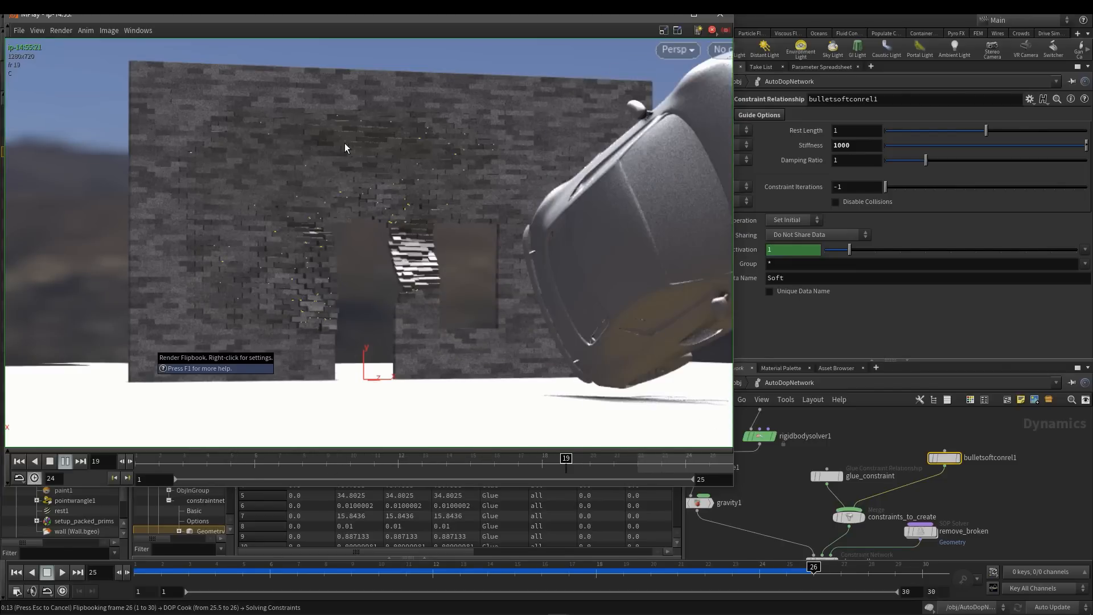
pyautogui.click(791, 479)
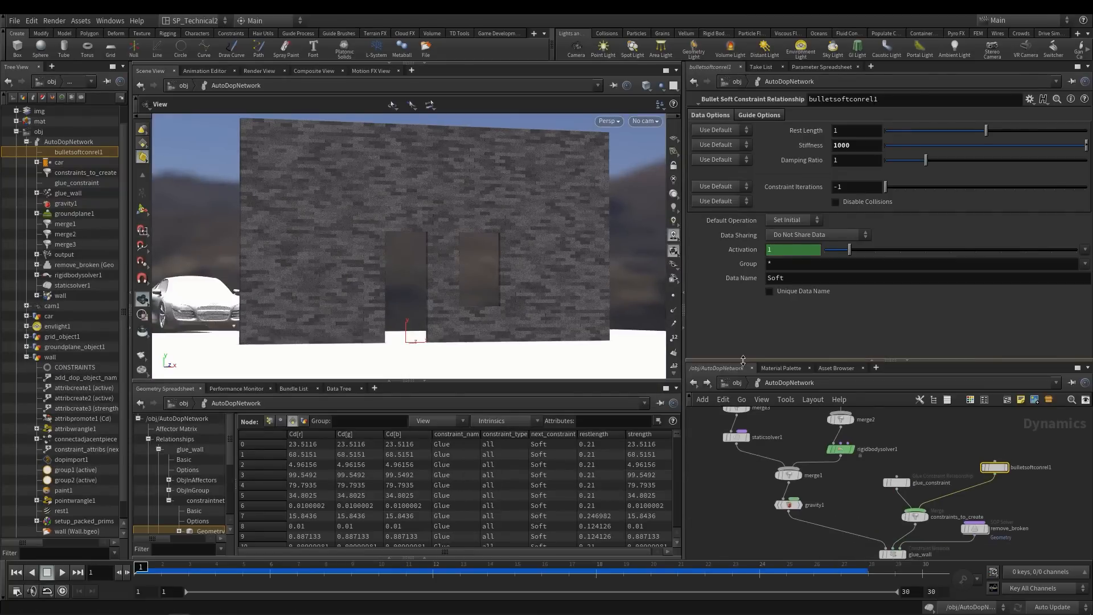
# Enlarge the network pane to frame the whole DOP network and clear the node selection
pyautogui.moveTo(683, 487); pyautogui.dragTo(651, 487)
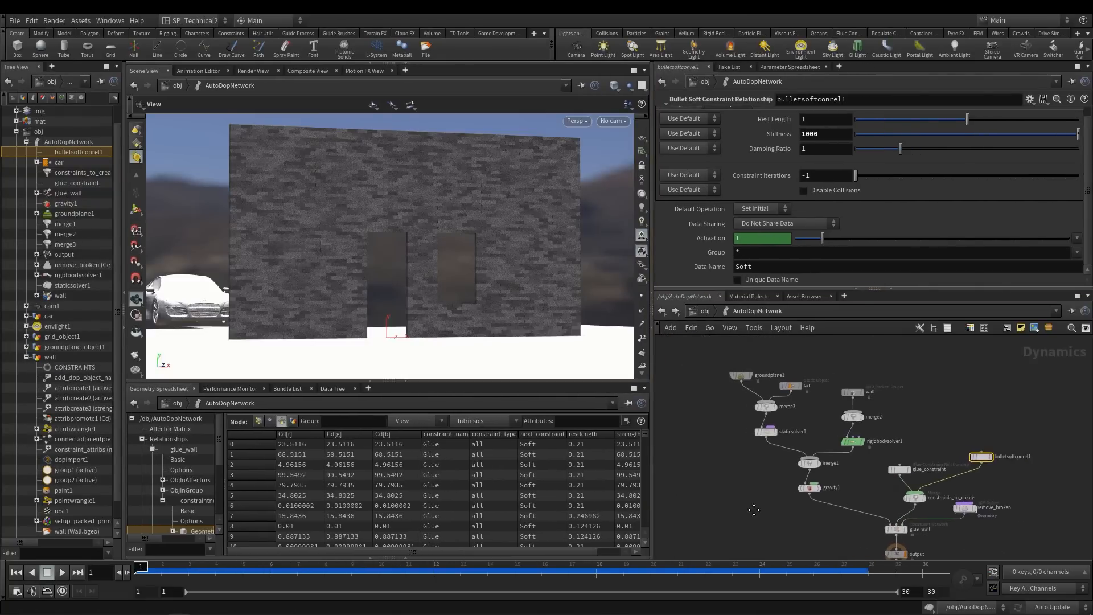
pyautogui.moveTo(706, 363); pyautogui.dragTo(1030, 552)
pyautogui.moveTo(1038, 542); pyautogui.dragTo(1028, 527, button='middle')
pyautogui.click(969, 524)
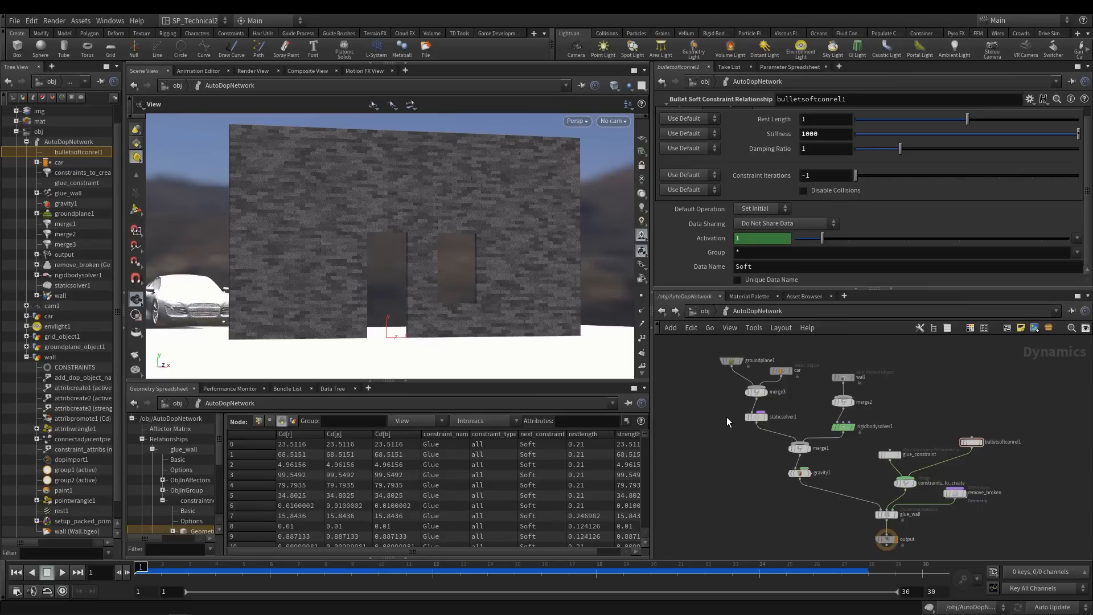
pyautogui.click(266, 447)
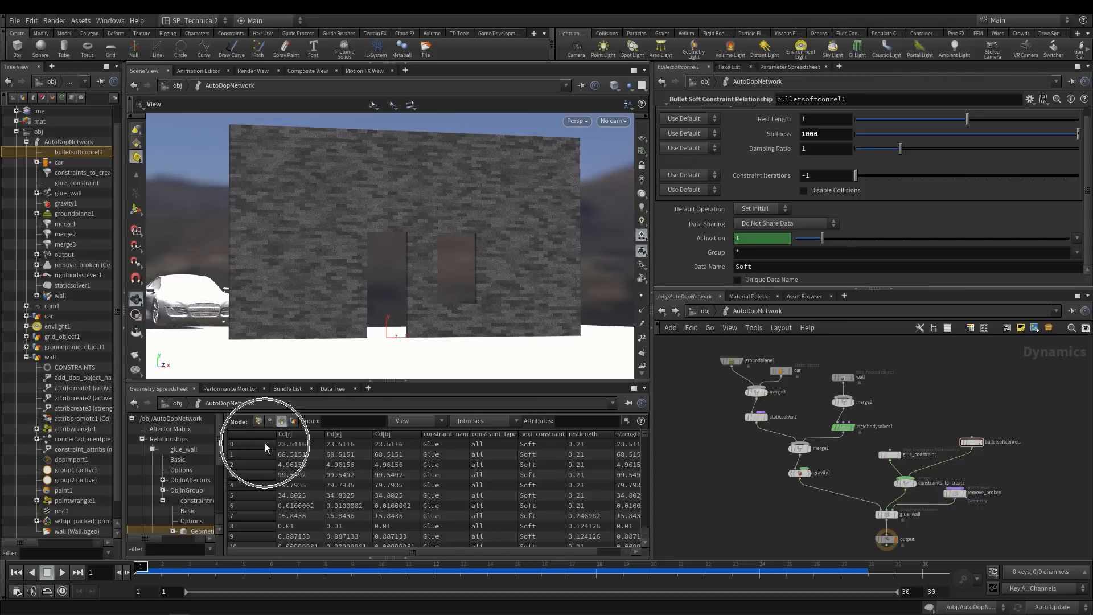
# Scrub the cached simulation through frames 7, 10 and 12, check rigidbodysolver1's parameters and return to frame 1
pyautogui.moveTo(153, 569); pyautogui.dragTo(303, 579)
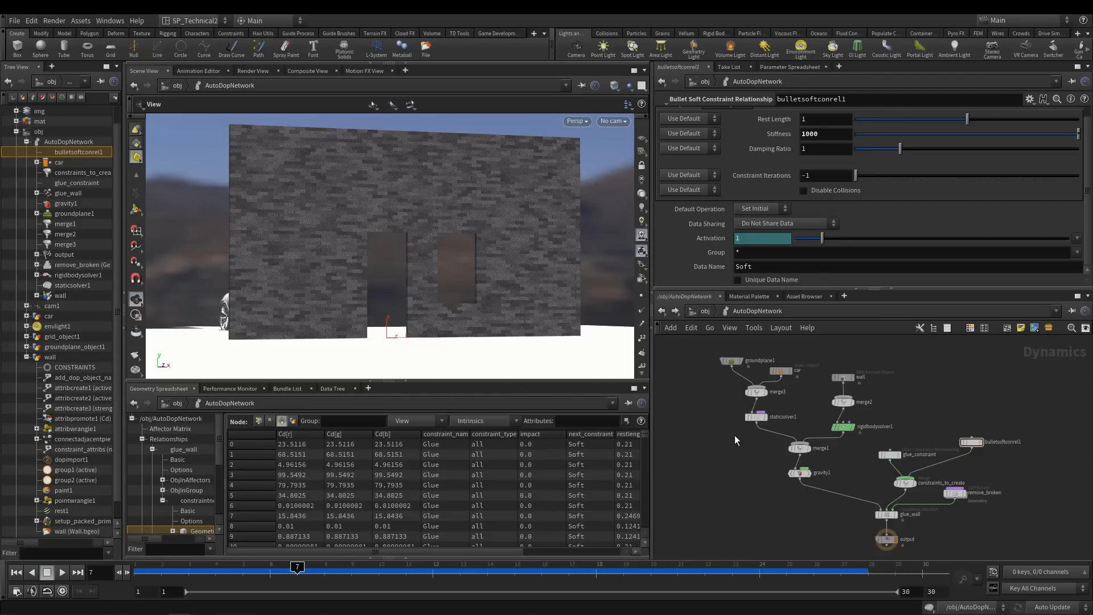
pyautogui.click(842, 427)
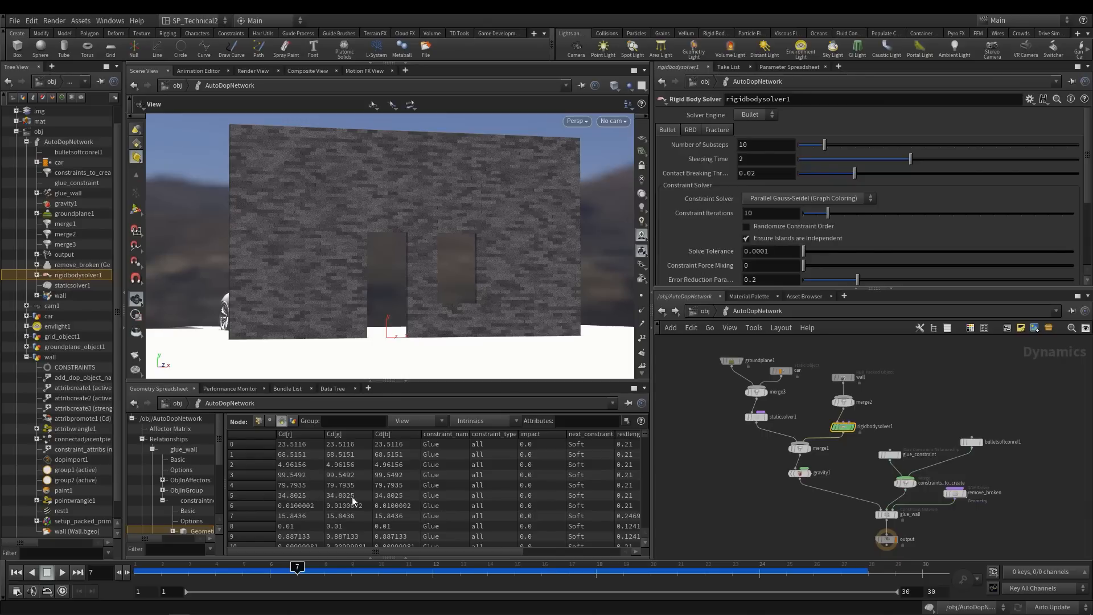
pyautogui.click(334, 572)
pyautogui.moveTo(333, 574)
pyautogui.mouseDown()
pyautogui.moveTo(513, 576)
pyautogui.moveTo(299, 578)
pyautogui.moveTo(378, 575)
pyautogui.mouseUp()
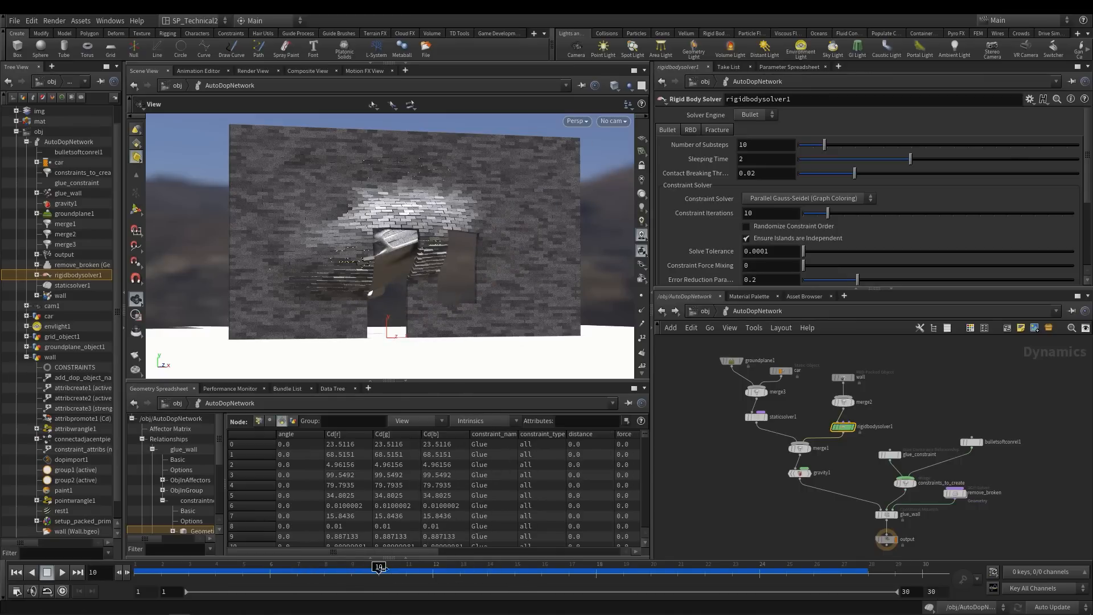
pyautogui.click(434, 573)
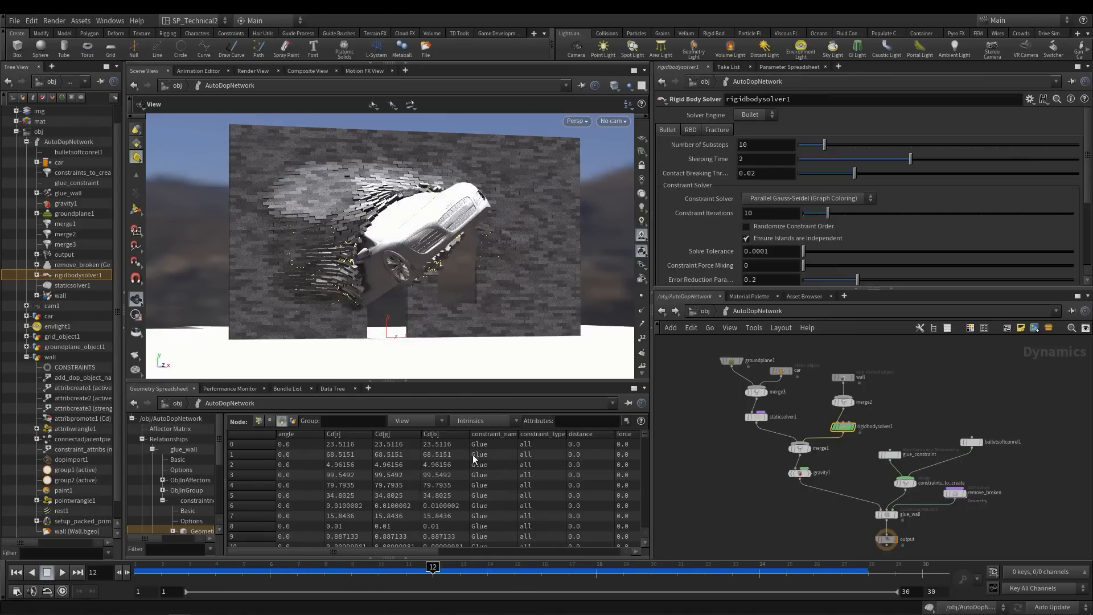
pyautogui.moveTo(457, 574)
pyautogui.mouseDown()
pyautogui.moveTo(543, 577)
pyautogui.moveTo(349, 576)
pyautogui.moveTo(581, 574)
pyautogui.moveTo(125, 580)
pyautogui.mouseUp()
# Open the remove_broken SOP solver and display its relationship_geometry node
pyautogui.scroll(2, 968, 457)
pyautogui.scroll(-1, 948, 424)
pyautogui.moveTo(1001, 503); pyautogui.dragTo(936, 426, button='middle')
pyautogui.scroll(1, 948, 424)
pyautogui.moveTo(915, 381); pyautogui.dragTo(916, 393)
pyautogui.moveTo(791, 398); pyautogui.dragTo(772, 389)
pyautogui.moveTo(884, 453); pyautogui.dragTo(914, 459)
pyautogui.moveTo(834, 495); pyautogui.dragTo(814, 517, button='middle')
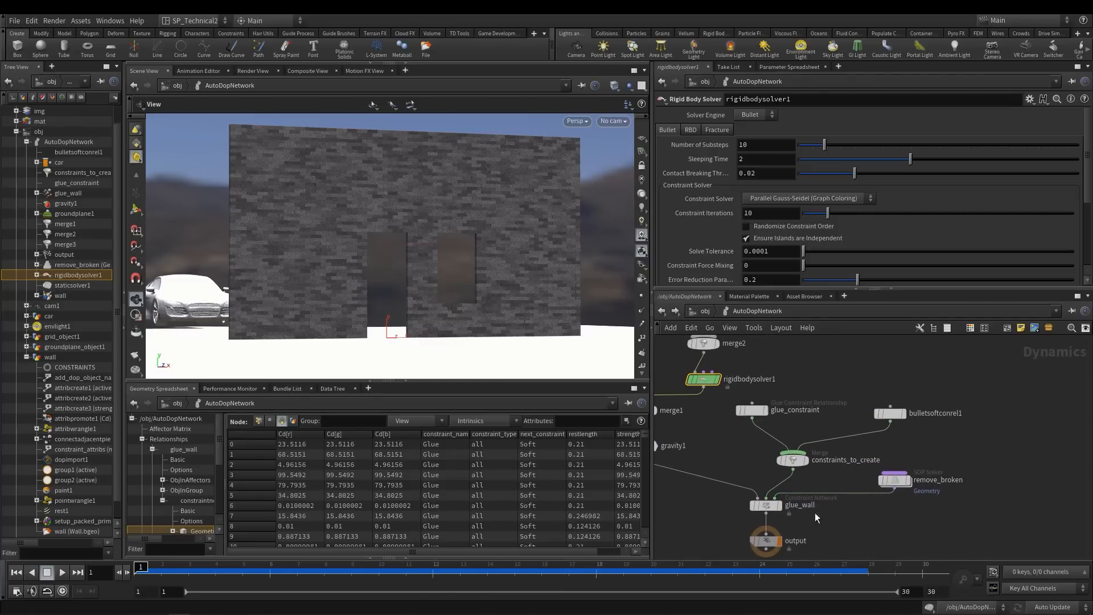
pyautogui.doubleClick(895, 480)
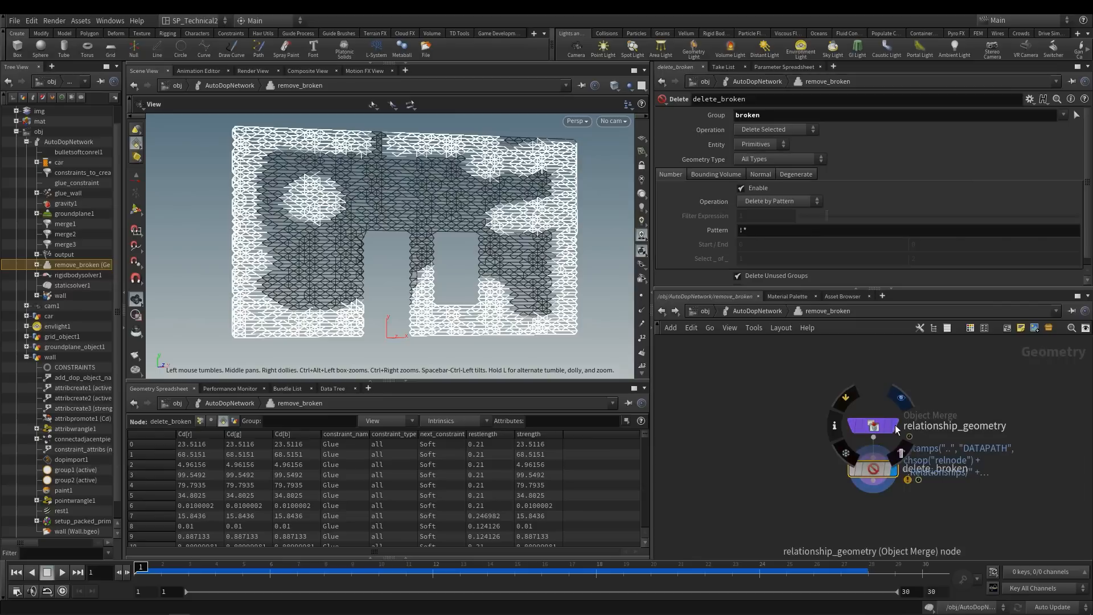
pyautogui.click(877, 430)
pyautogui.moveTo(963, 383); pyautogui.dragTo(872, 441)
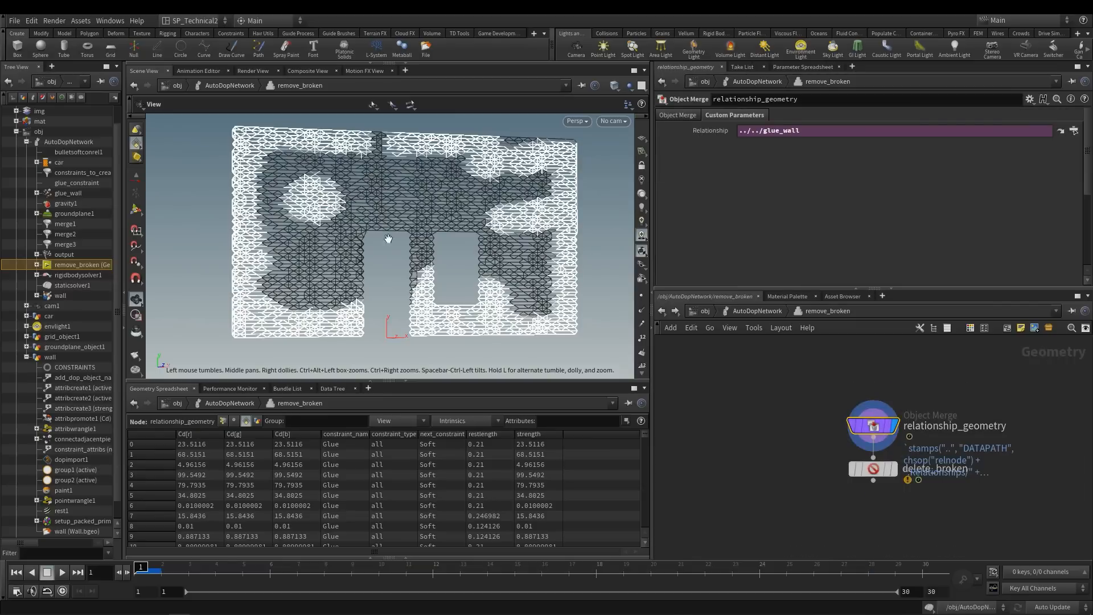
# Delete the delete_broken node from the remove_broken network
pyautogui.moveTo(391, 203); pyautogui.dragTo(388, 212, button='right')
pyautogui.moveTo(388, 212); pyautogui.dragTo(381, 221, button='middle')
pyautogui.moveTo(388, 201)
pyautogui.mouseDown()
pyautogui.moveTo(492, 206)
pyautogui.moveTo(405, 209)
pyautogui.mouseUp()
pyautogui.moveTo(797, 461); pyautogui.dragTo(947, 520)
pyautogui.press('Delete')
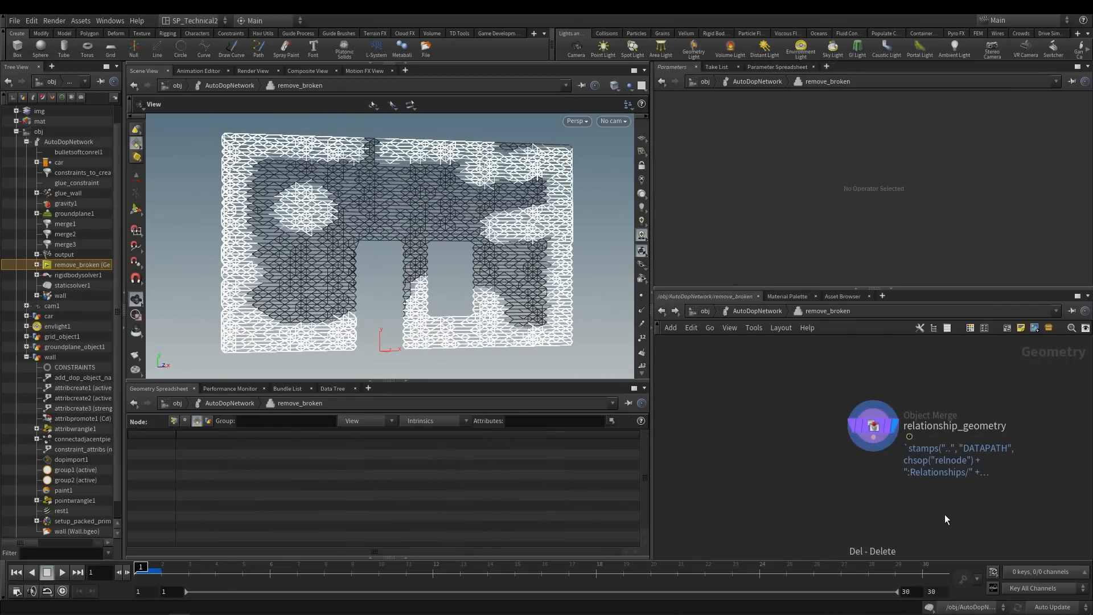
pyautogui.scroll(1, 808, 480)
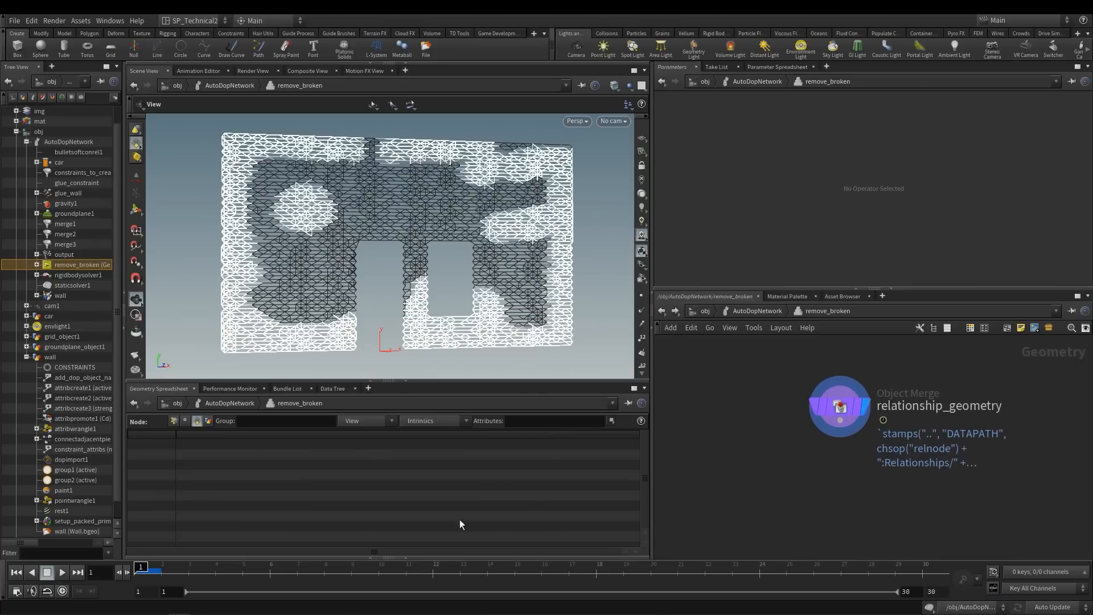
# Return to AutoDopNetwork, play the simulation and stop it at frame 12
pyautogui.click(740, 312)
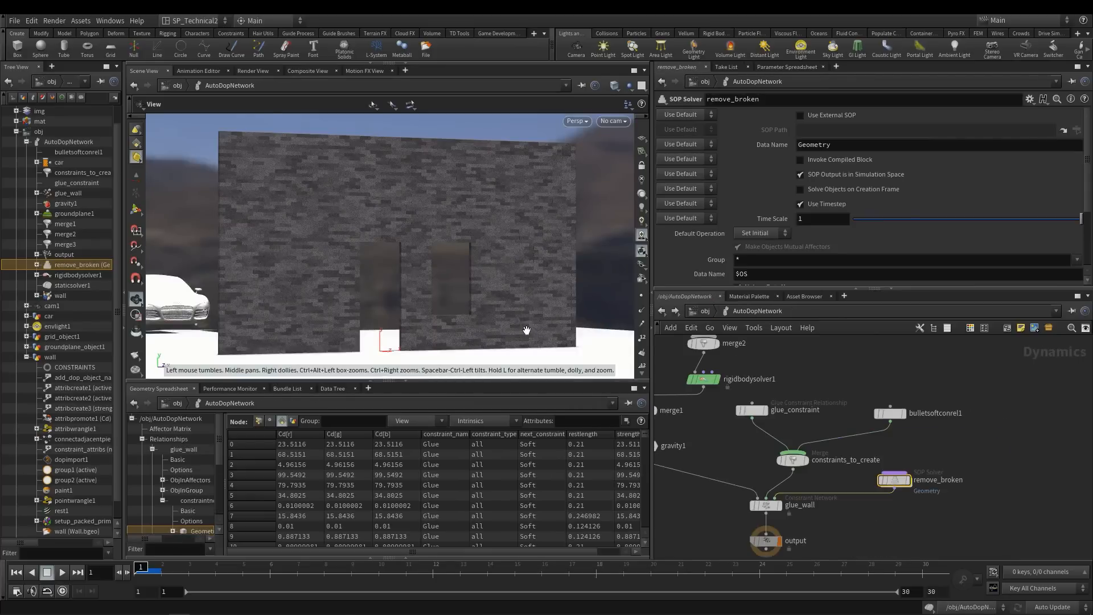
pyautogui.press('Up')
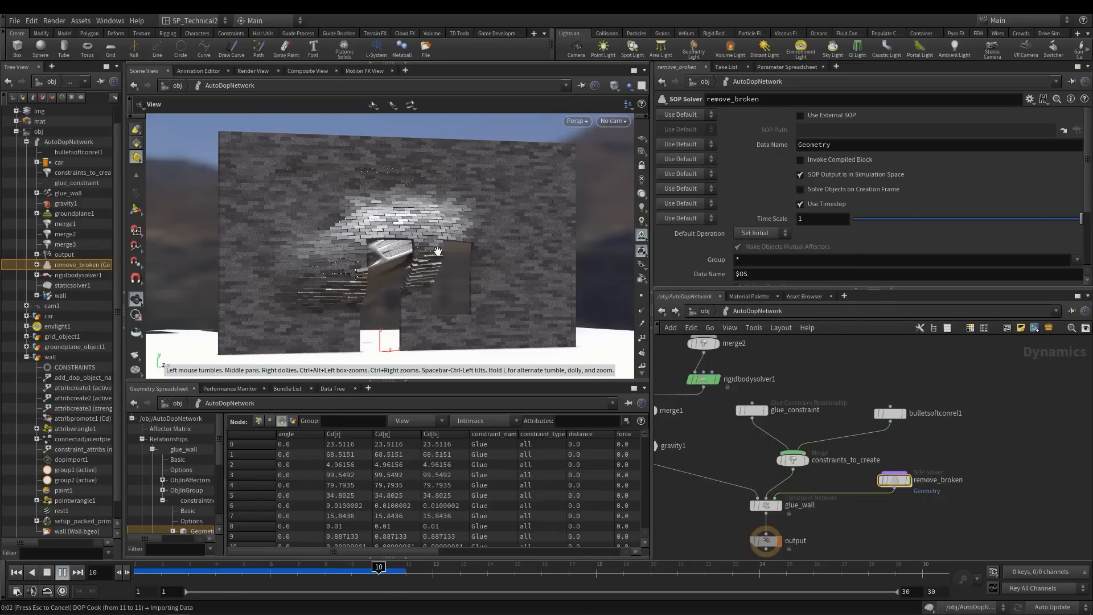
pyautogui.press('Escape')
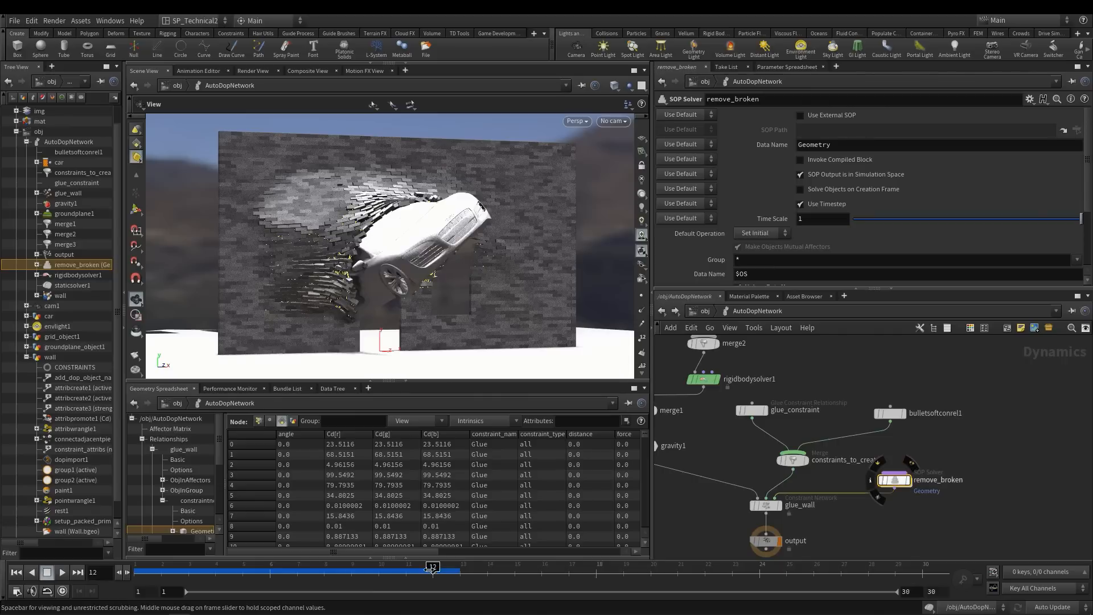
# Reopen remove_broken and examine relationship_geometry's force, impact and torque attributes in the spreadsheet
pyautogui.doubleClick(895, 481)
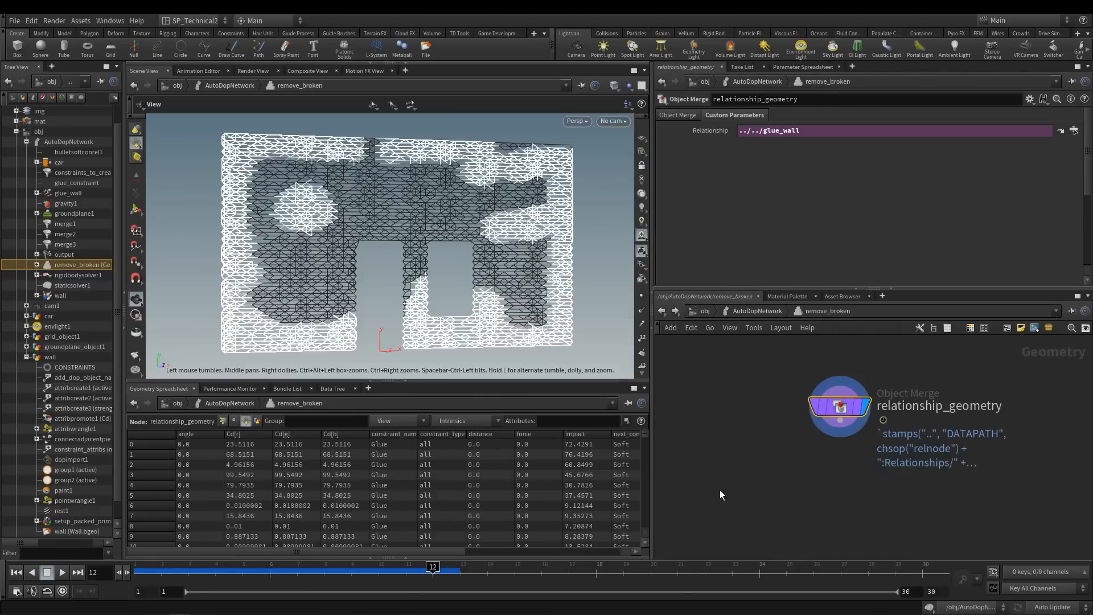
pyautogui.moveTo(438, 551); pyautogui.dragTo(630, 561)
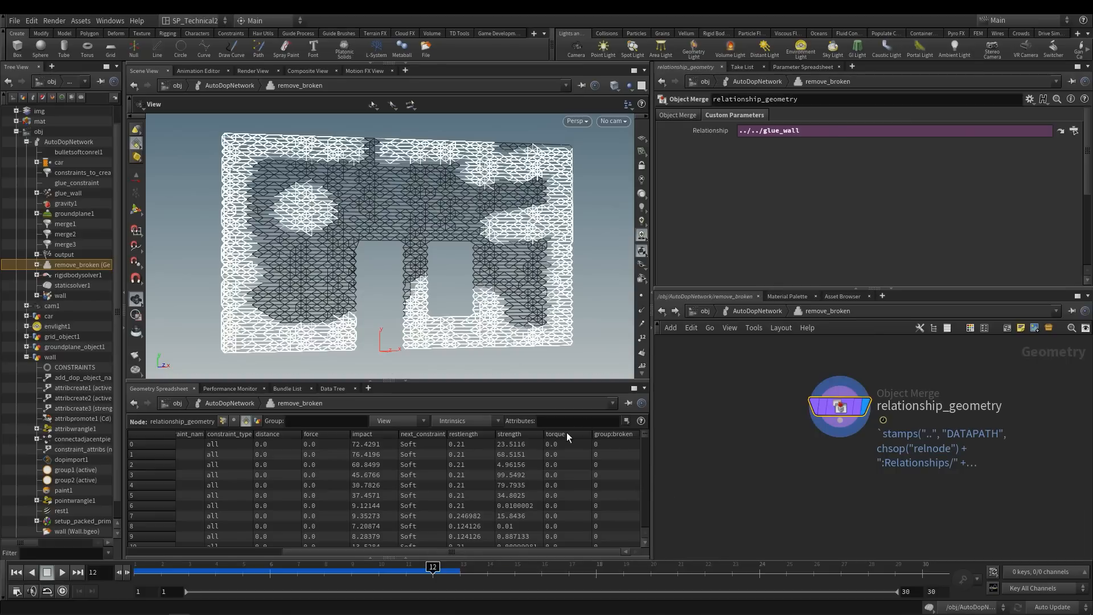
pyautogui.click(316, 437)
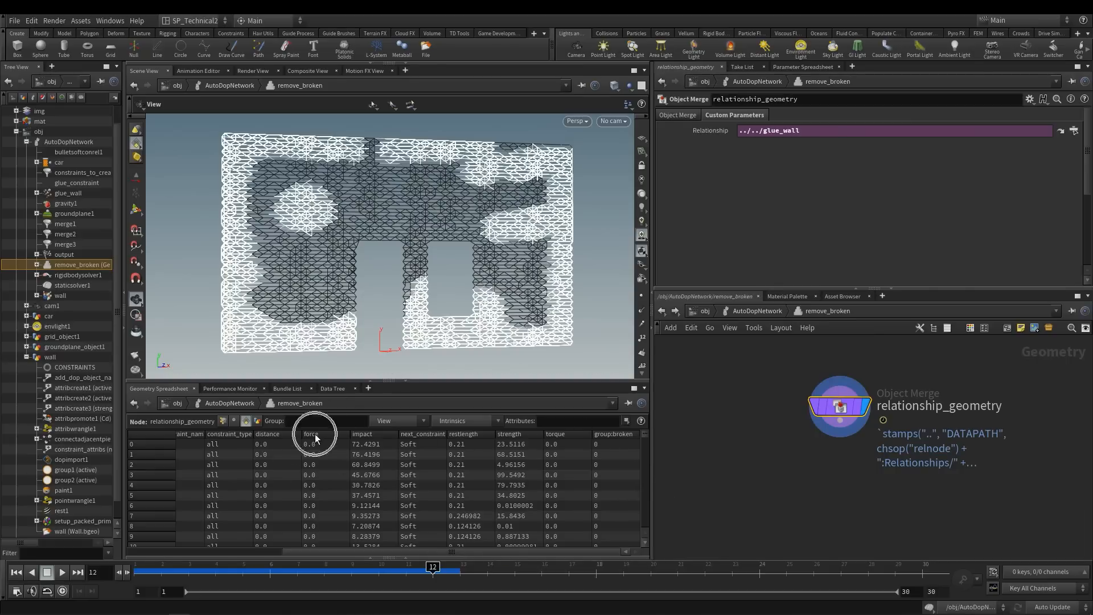
pyautogui.click(408, 420)
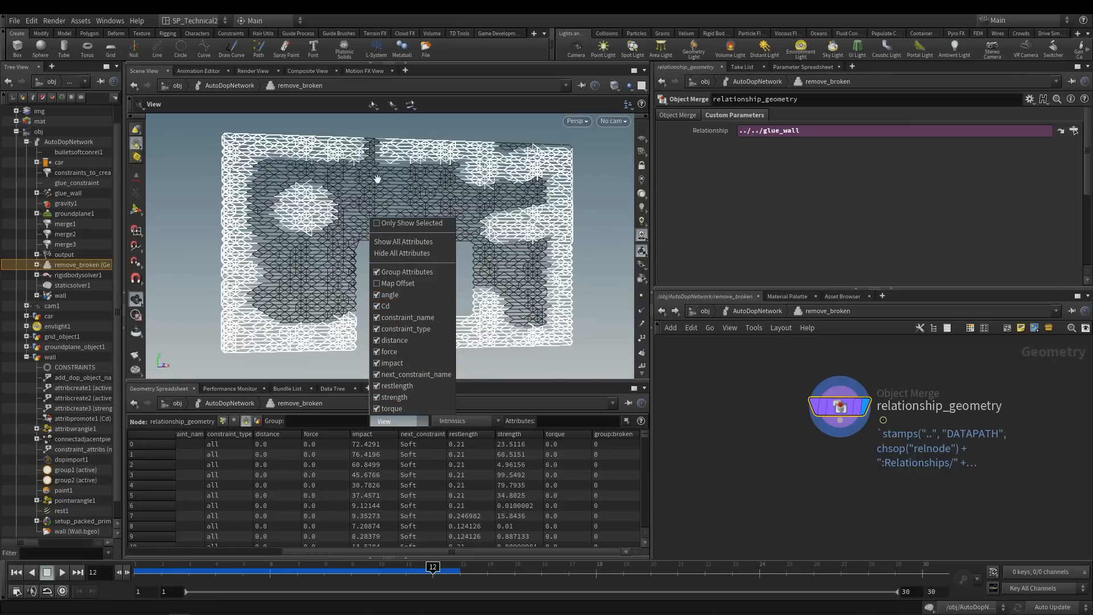
pyautogui.click(410, 195)
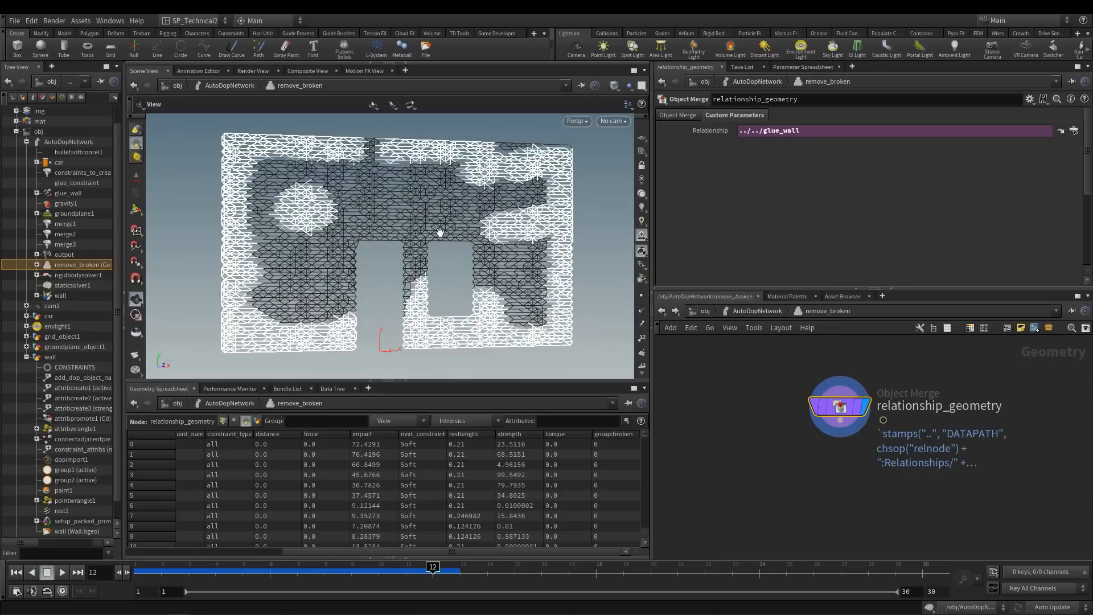
pyautogui.moveTo(730, 433); pyautogui.dragTo(703, 433, button='middle')
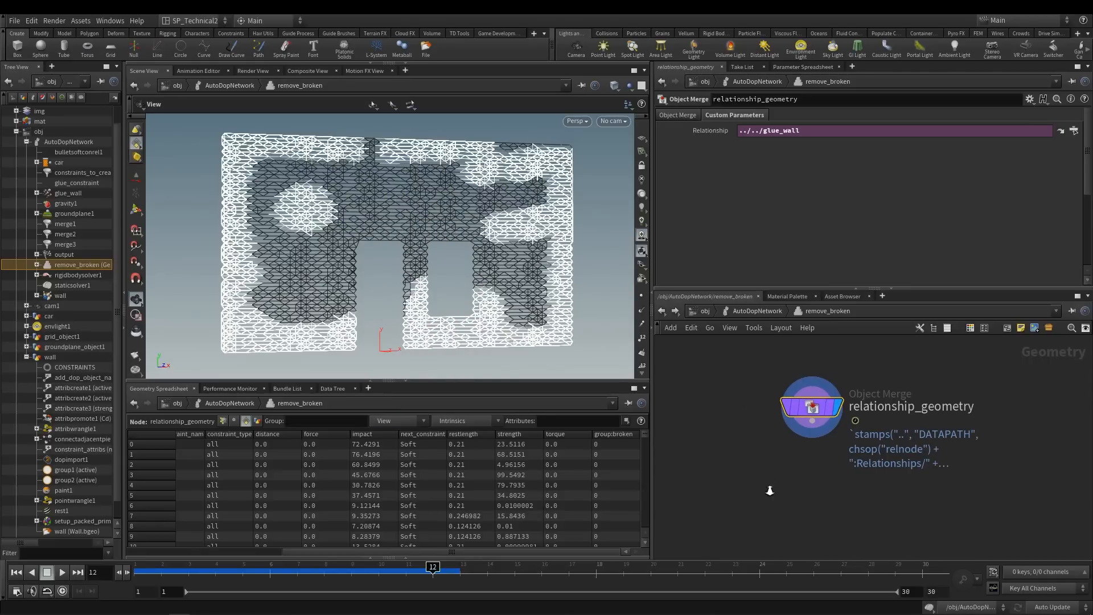
pyautogui.scroll(2, 771, 487)
pyautogui.scroll(-2, 775, 447)
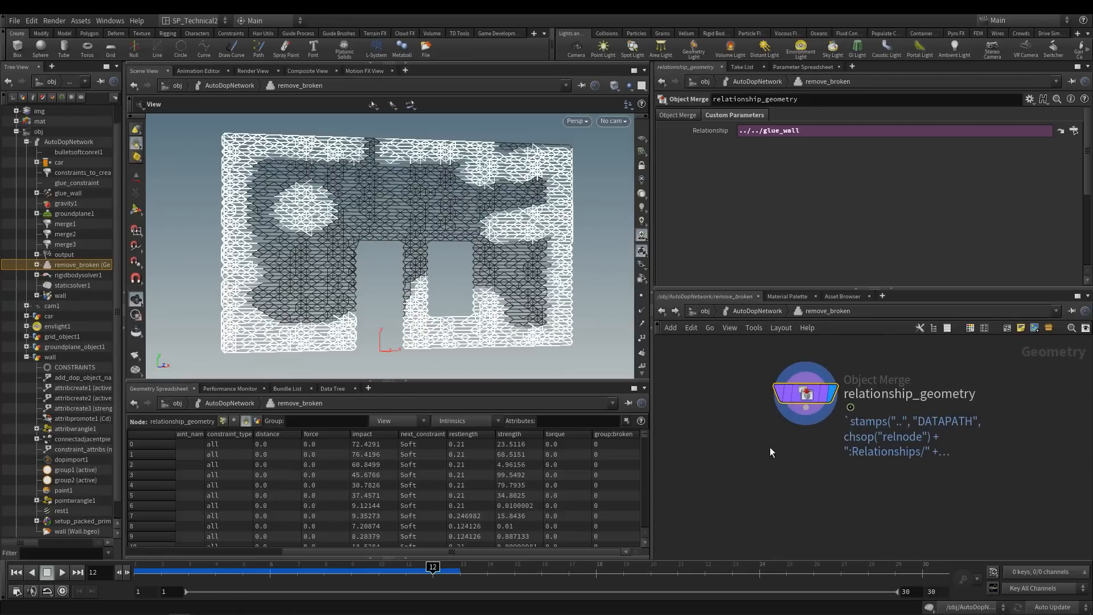
pyautogui.moveTo(770, 449); pyautogui.dragTo(805, 449, button='middle')
pyautogui.moveTo(840, 394); pyautogui.dragTo(846, 386)
pyautogui.click(787, 433)
pyautogui.moveTo(774, 436); pyautogui.dragTo(779, 439, button='middle')
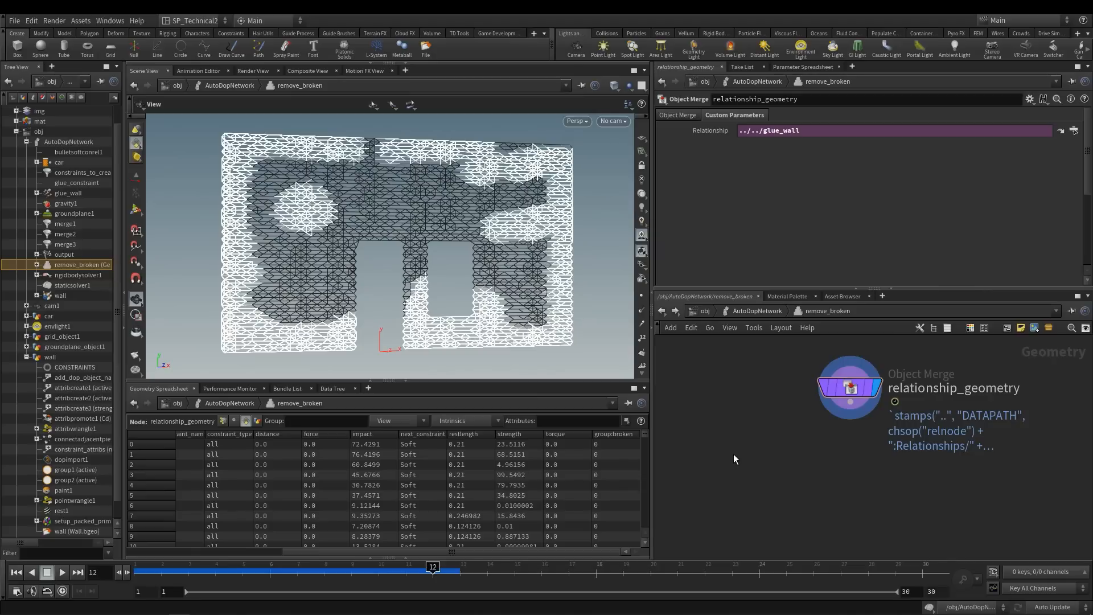
# Add a Group Expression node below relationship_geometry, connect it to that node's output and display it
pyautogui.press('Tab')
pyautogui.write('gr')
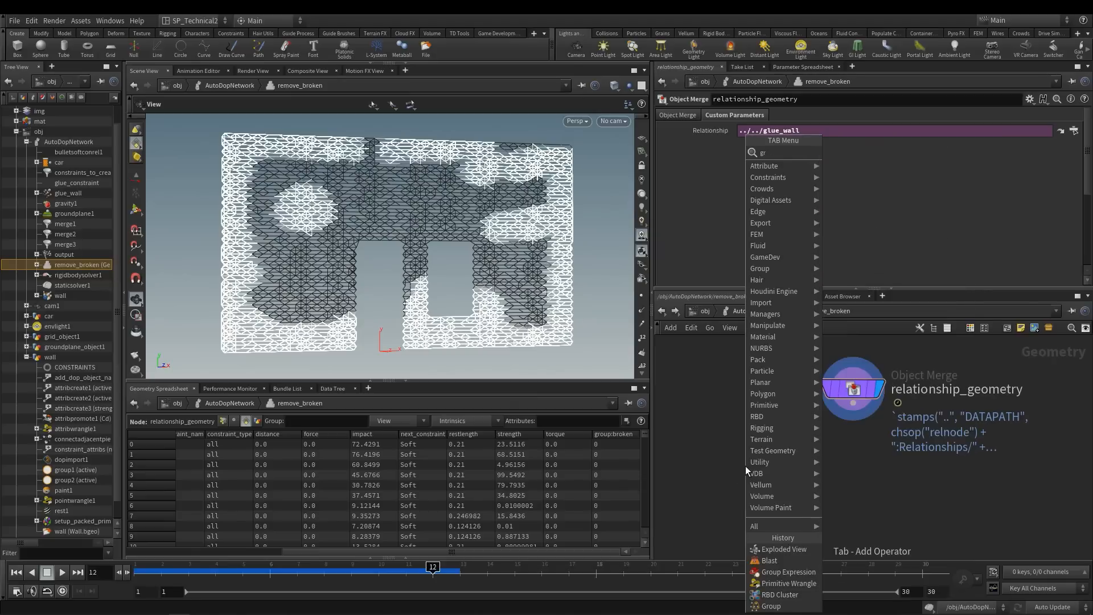
pyautogui.write('ex')
pyautogui.click(861, 156)
pyautogui.click(800, 447)
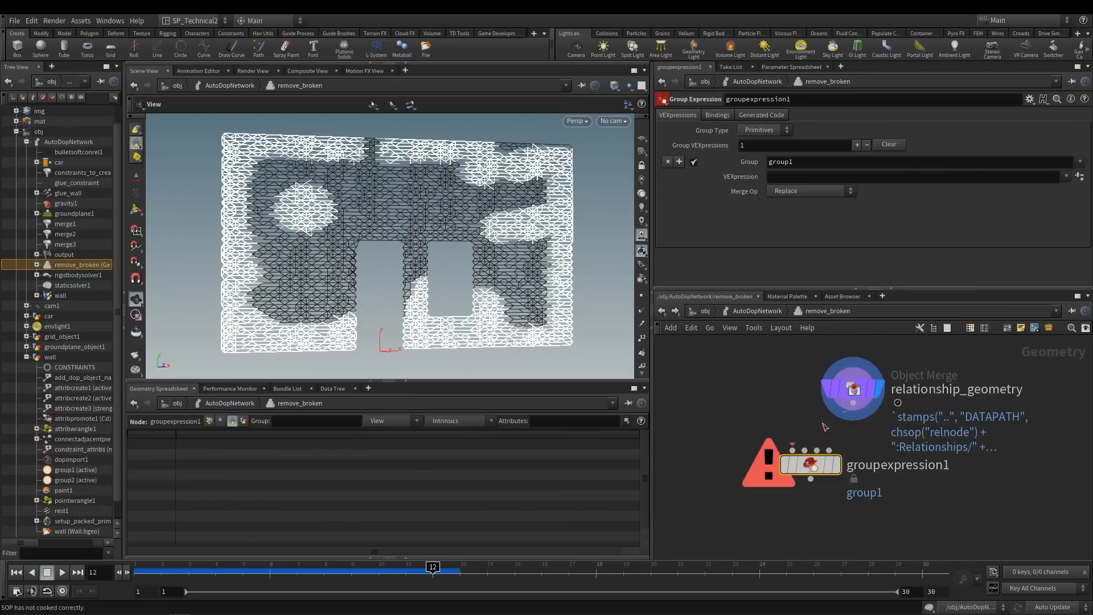
pyautogui.moveTo(804, 447); pyautogui.dragTo(793, 450)
pyautogui.click(836, 465)
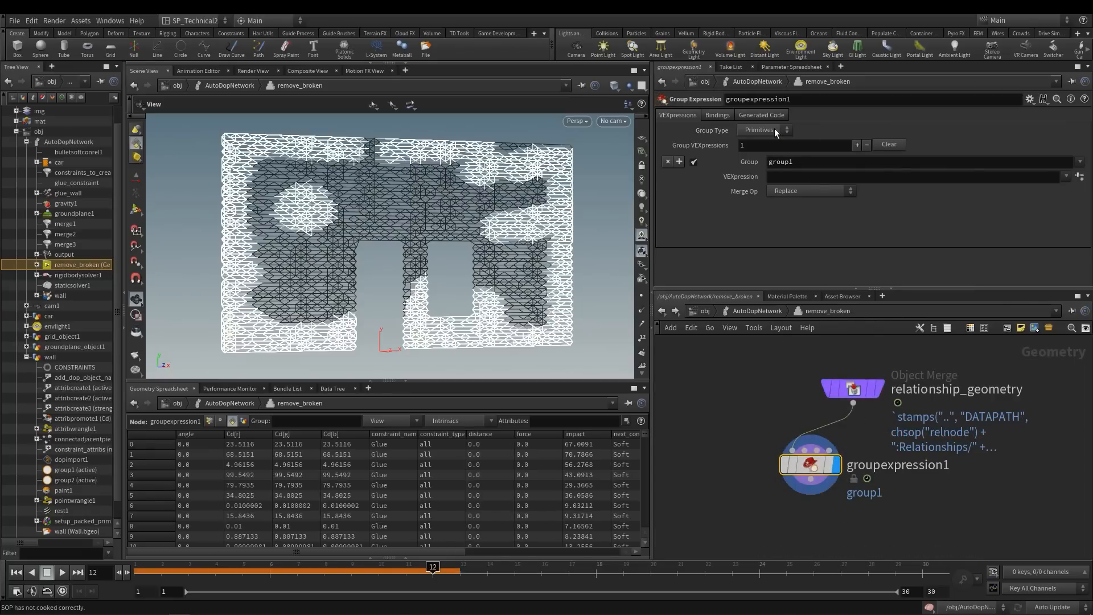
# Name the Group Expression's primitive group deleteMe
pyautogui.doubleClick(778, 163)
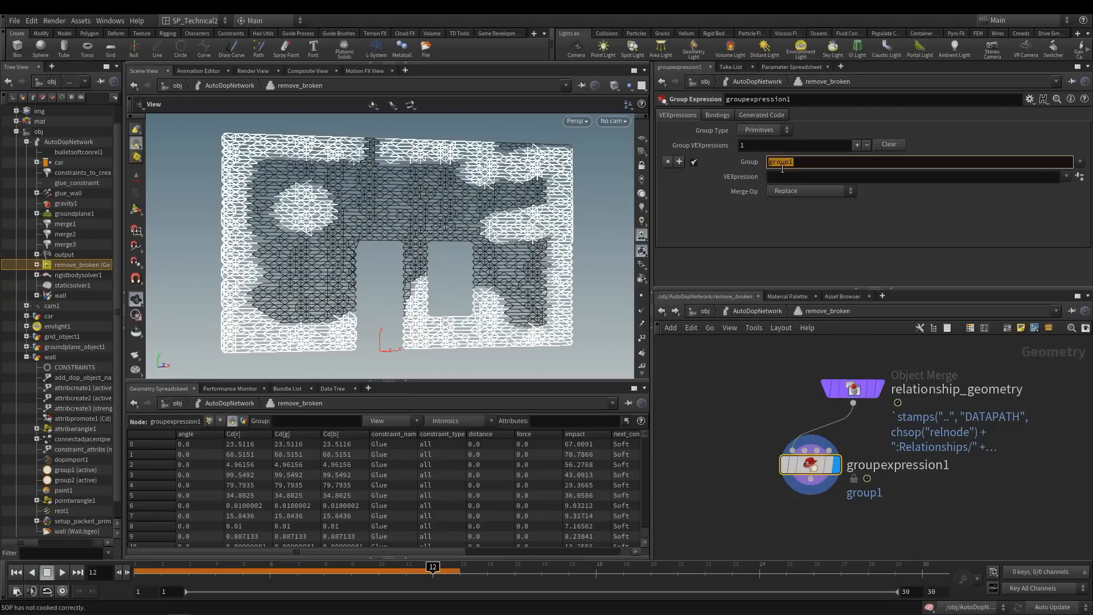
pyautogui.write('deleteMe')
pyautogui.press('Tab')
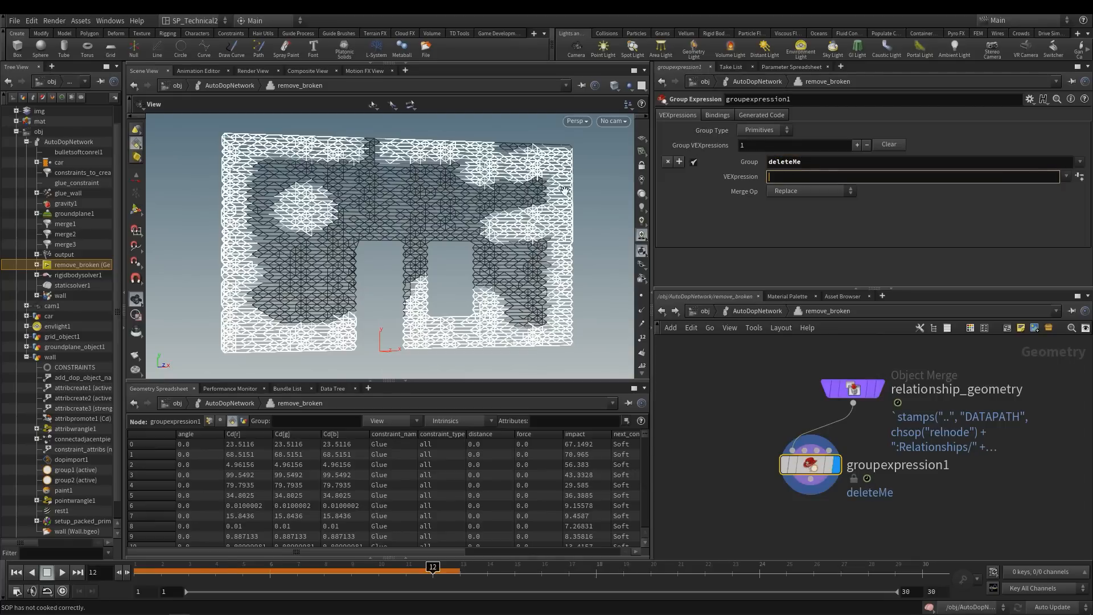
# Check the constraints' torque values in the spreadsheet and set the deleteMe group's VEXpression to f@torque > 1000
pyautogui.moveTo(449, 551); pyautogui.dragTo(566, 552)
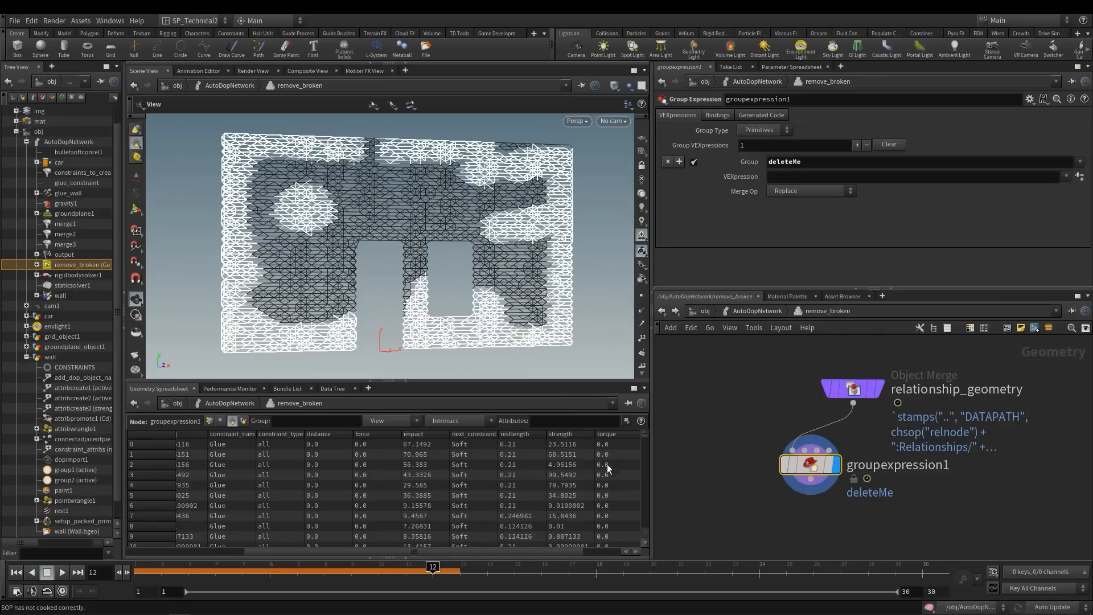
pyautogui.moveTo(644, 436); pyautogui.dragTo(645, 466)
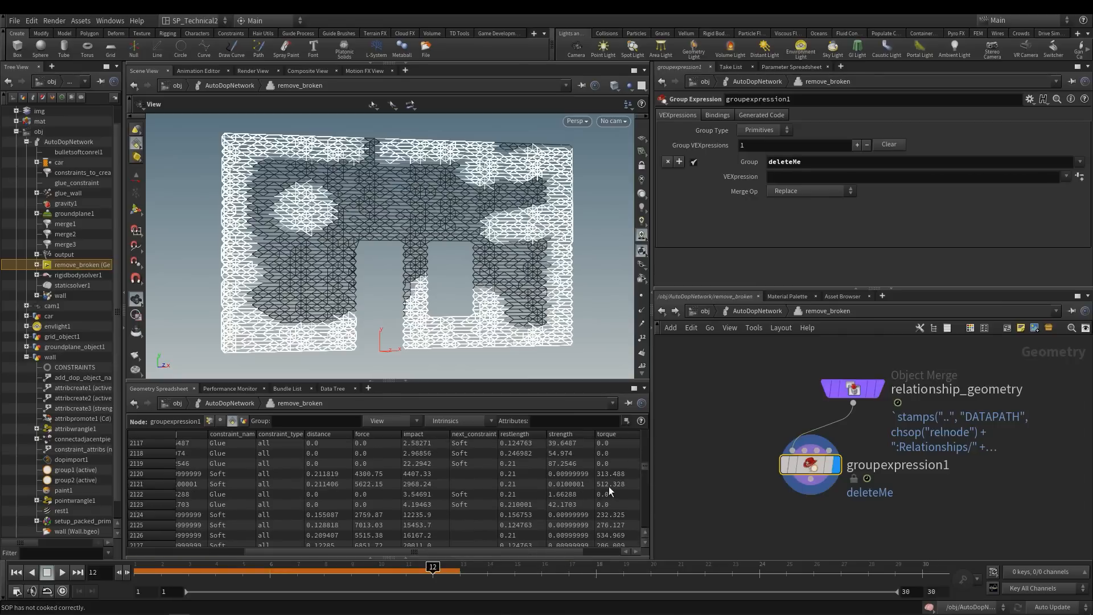
pyautogui.click(791, 176)
pyautogui.write('f@torque')
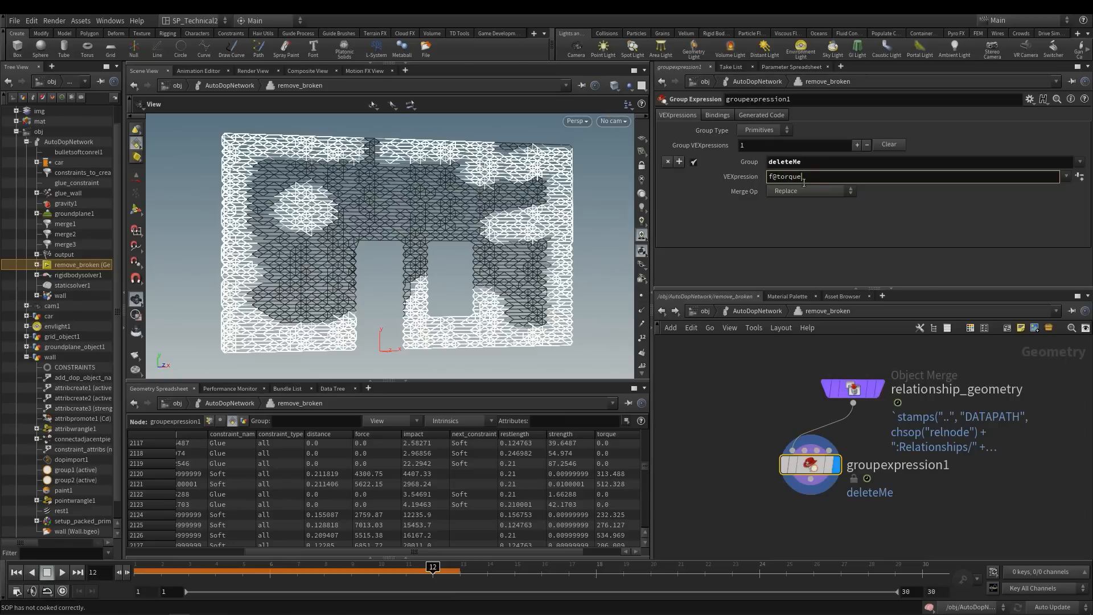
pyautogui.write(' > 1000')
pyautogui.press('Return')
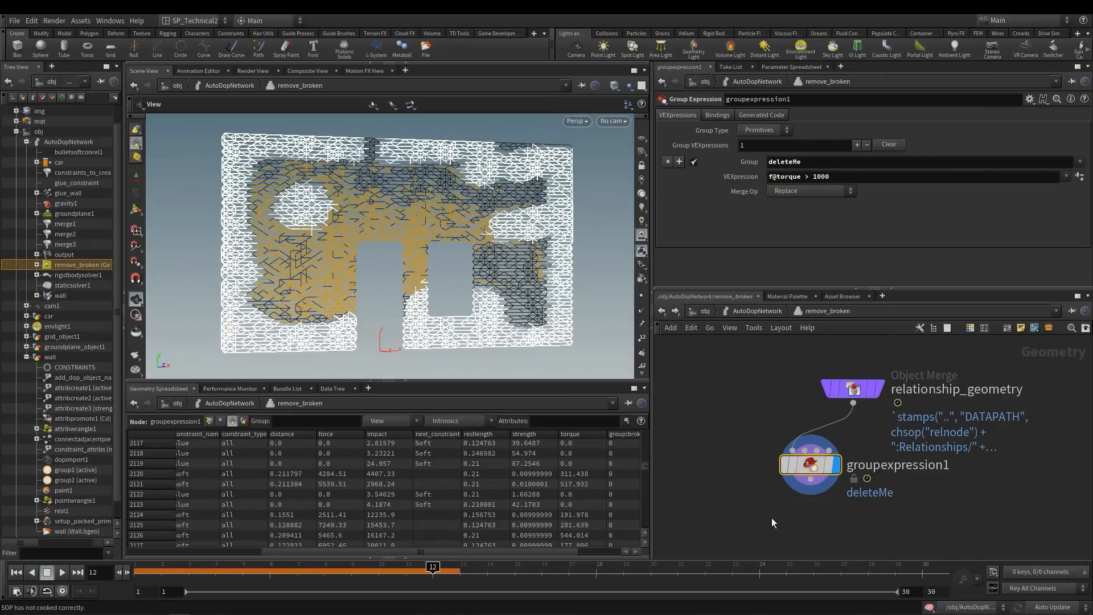
# Add a Blast node and place it below groupexpression1
pyautogui.moveTo(771, 518); pyautogui.dragTo(767, 504, button='middle')
pyautogui.press('Tab')
pyautogui.write('blas')
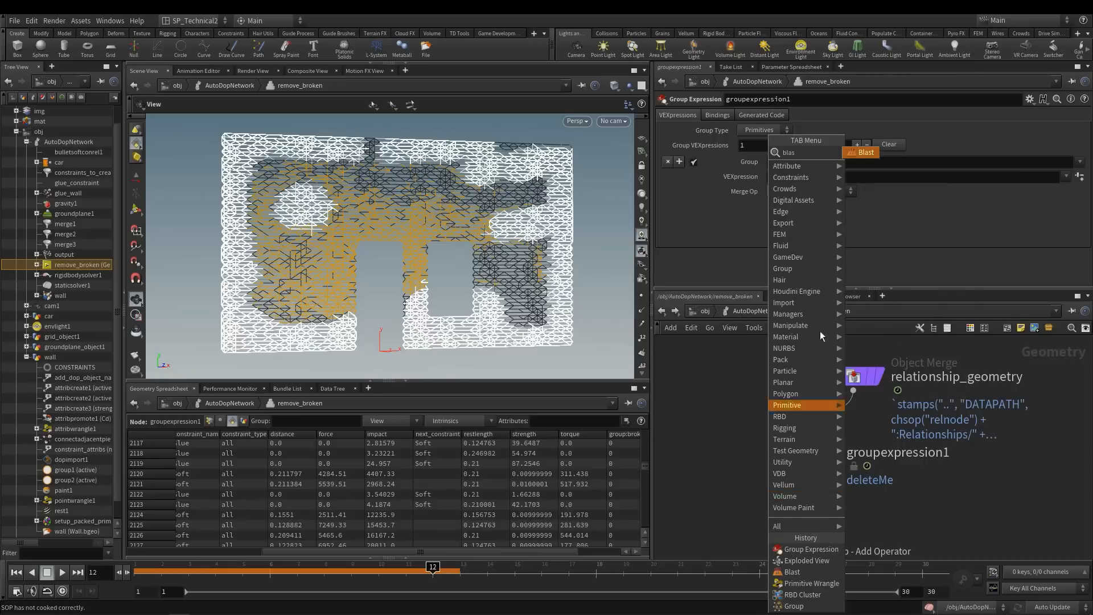
pyautogui.click(866, 152)
pyautogui.click(813, 510)
pyautogui.moveTo(818, 456); pyautogui.dragTo(810, 495)
pyautogui.click(811, 496)
pyautogui.click(810, 497)
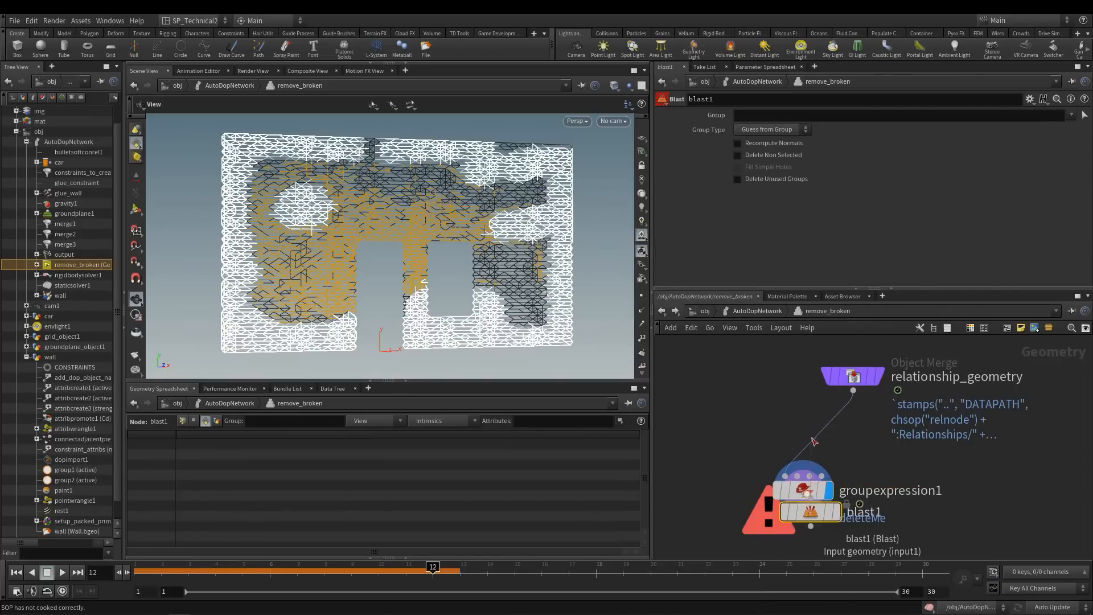
pyautogui.moveTo(817, 519); pyautogui.dragTo(810, 545)
pyautogui.moveTo(843, 533); pyautogui.dragTo(836, 487, button='middle')
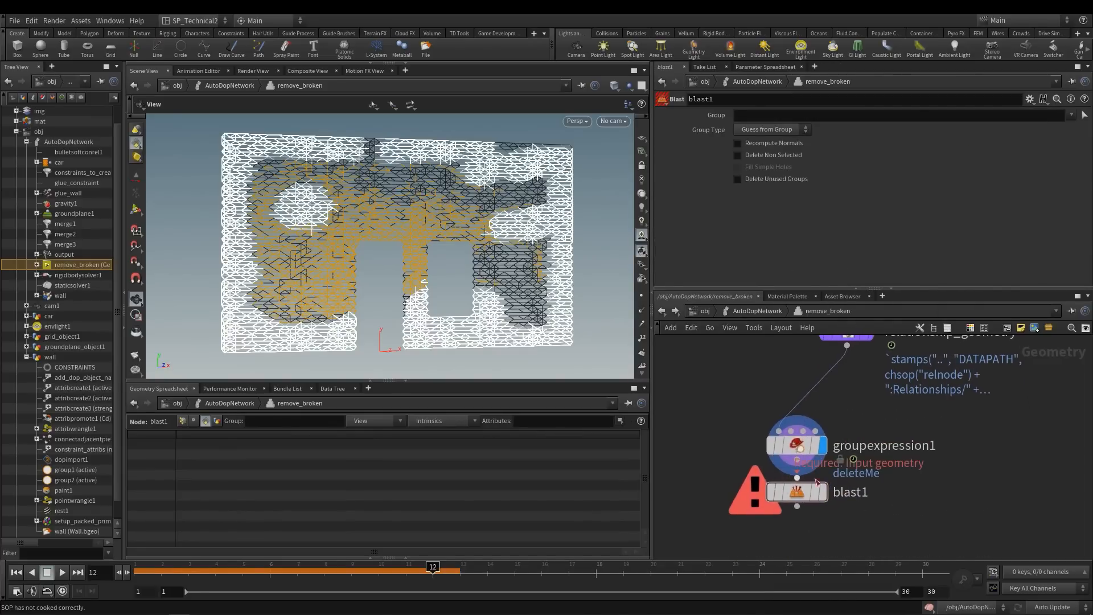
# Connect groupexpression1's output to the Blast node's input and leave more space between the two nodes
pyautogui.click(797, 476)
pyautogui.click(908, 503)
pyautogui.click(797, 478)
pyautogui.click(880, 493)
pyautogui.moveTo(809, 493); pyautogui.dragTo(808, 516)
pyautogui.click(798, 461)
pyautogui.click(796, 501)
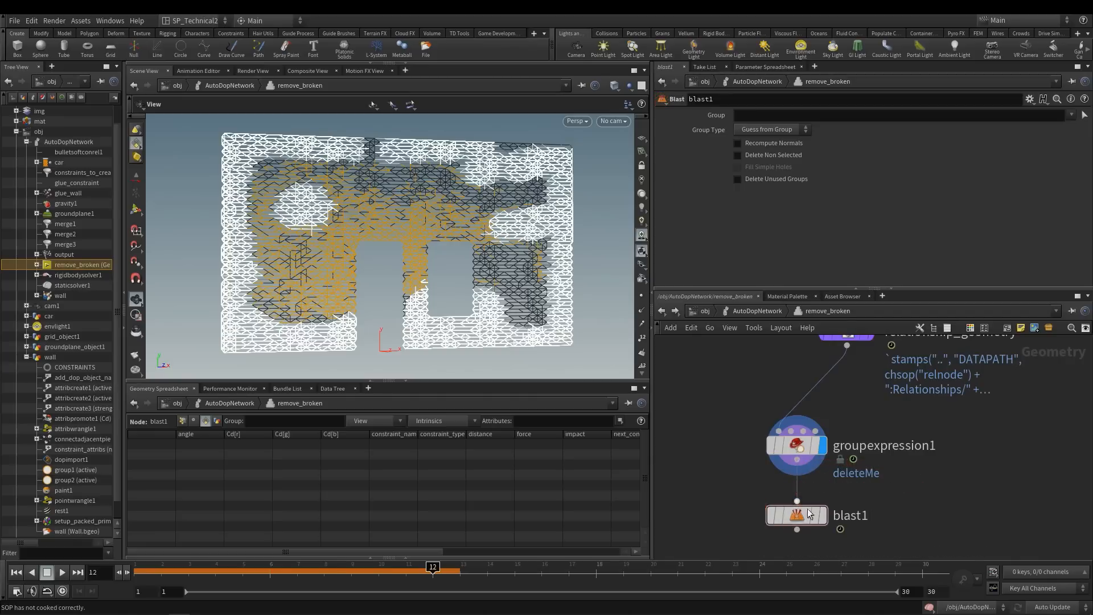
# Display blast1 and set its group to deleteMe
pyautogui.click(805, 522)
pyautogui.press('r')
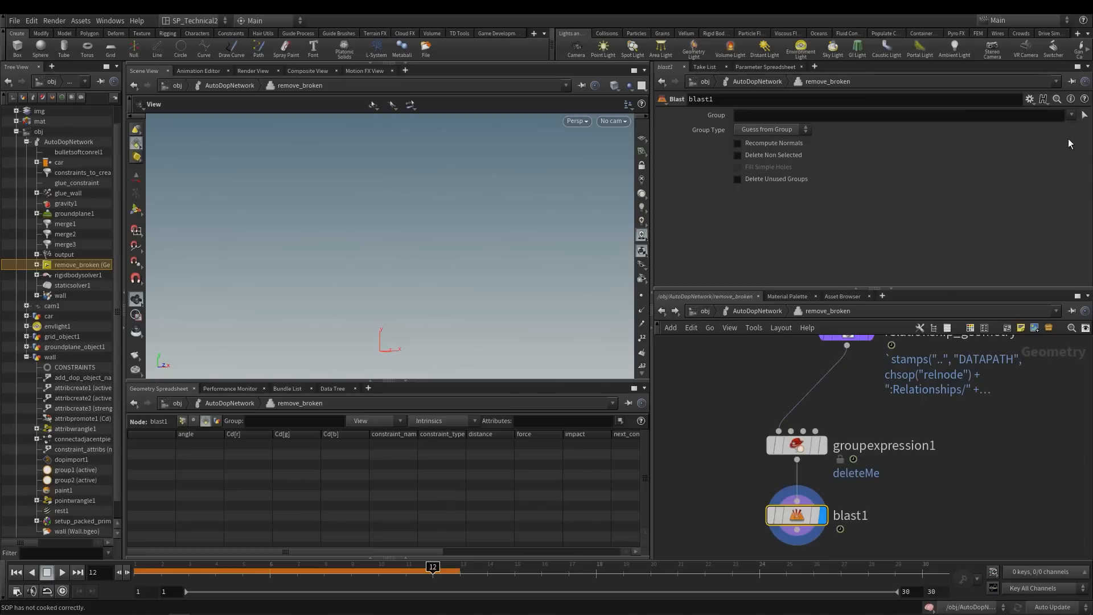
pyautogui.click(1071, 114)
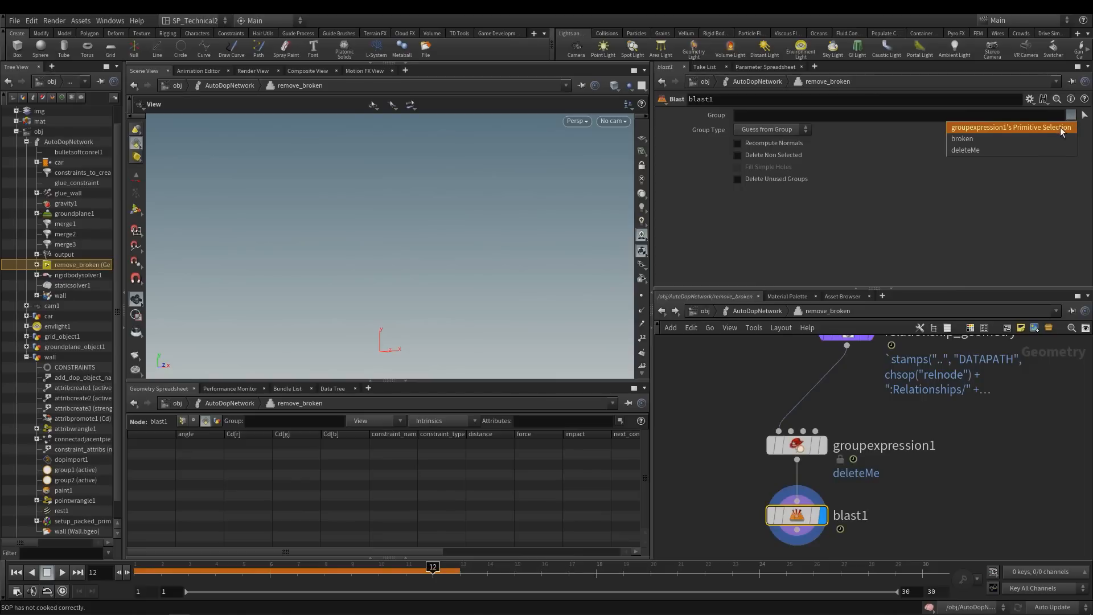
pyautogui.click(1040, 149)
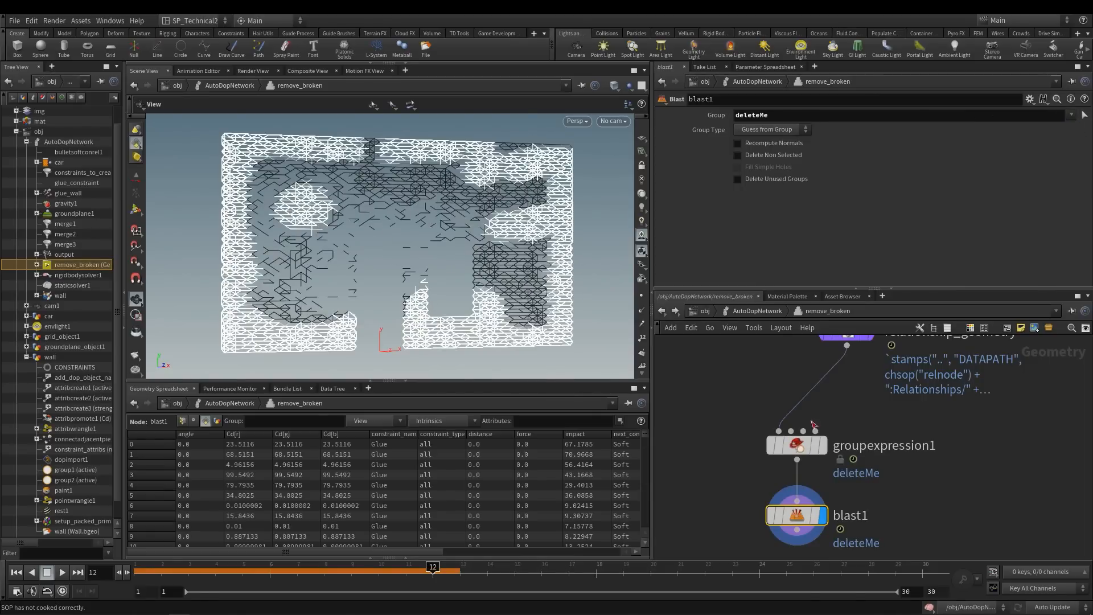
# Add a Primitive Wrangle beside groupexpression1, connect it to relationship_geometry's output and display it
pyautogui.scroll(-1, 881, 424)
pyautogui.moveTo(883, 409); pyautogui.dragTo(863, 421, button='middle')
pyautogui.moveTo(720, 434); pyautogui.dragTo(725, 497)
pyautogui.moveTo(866, 467)
pyautogui.mouseDown(button='middle')
pyautogui.moveTo(853, 466)
pyautogui.moveTo(867, 445)
pyautogui.mouseUp(button='middle')
pyautogui.click(853, 466)
pyautogui.press('Tab')
pyautogui.write('wr')
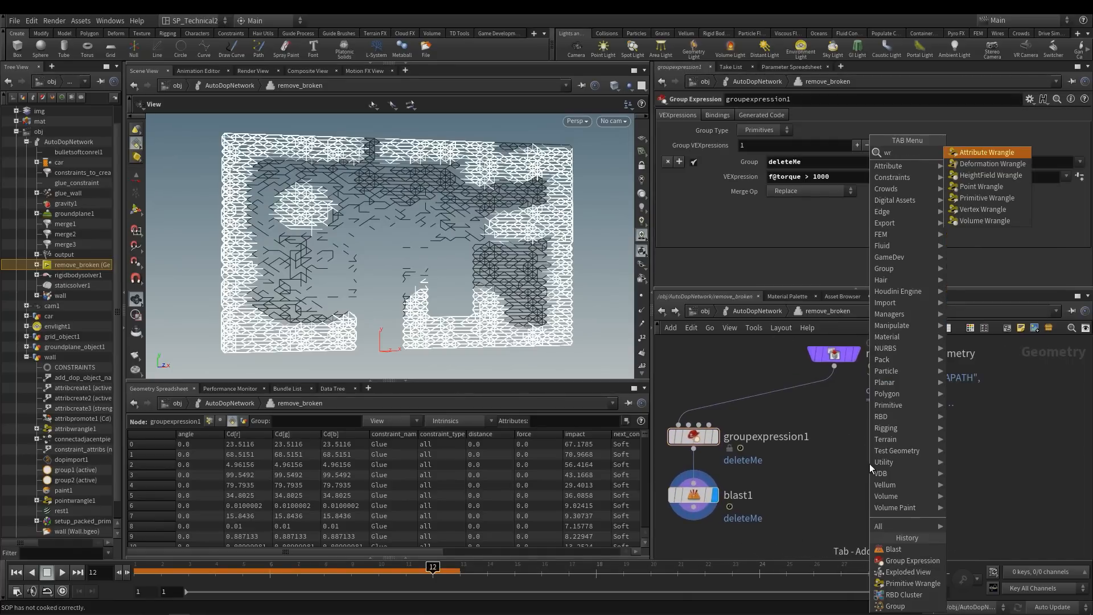
pyautogui.click(1003, 198)
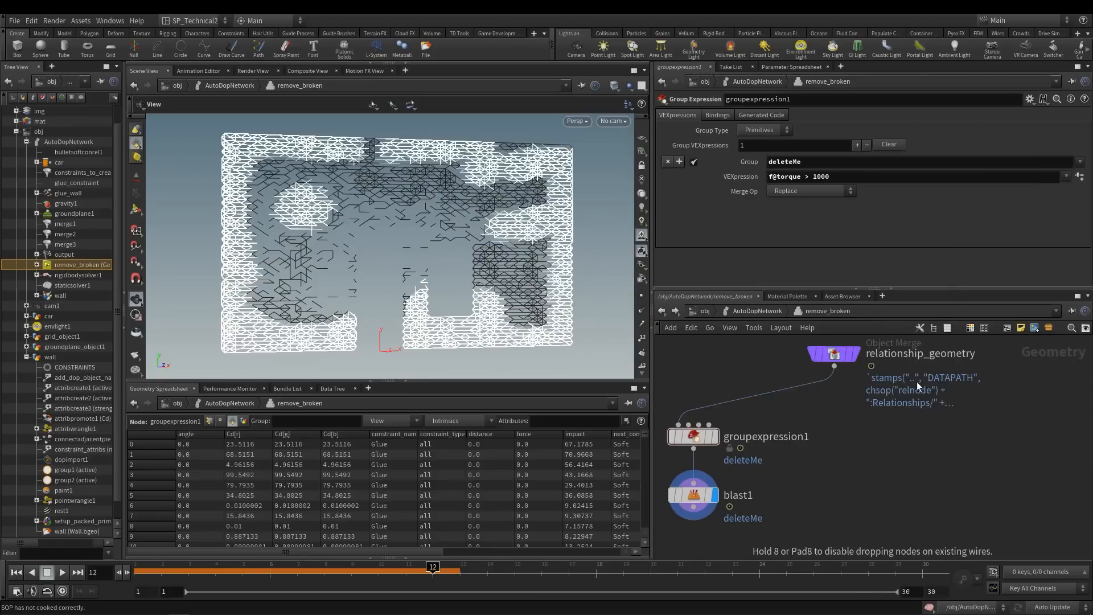
pyautogui.click(913, 450)
pyautogui.click(936, 462)
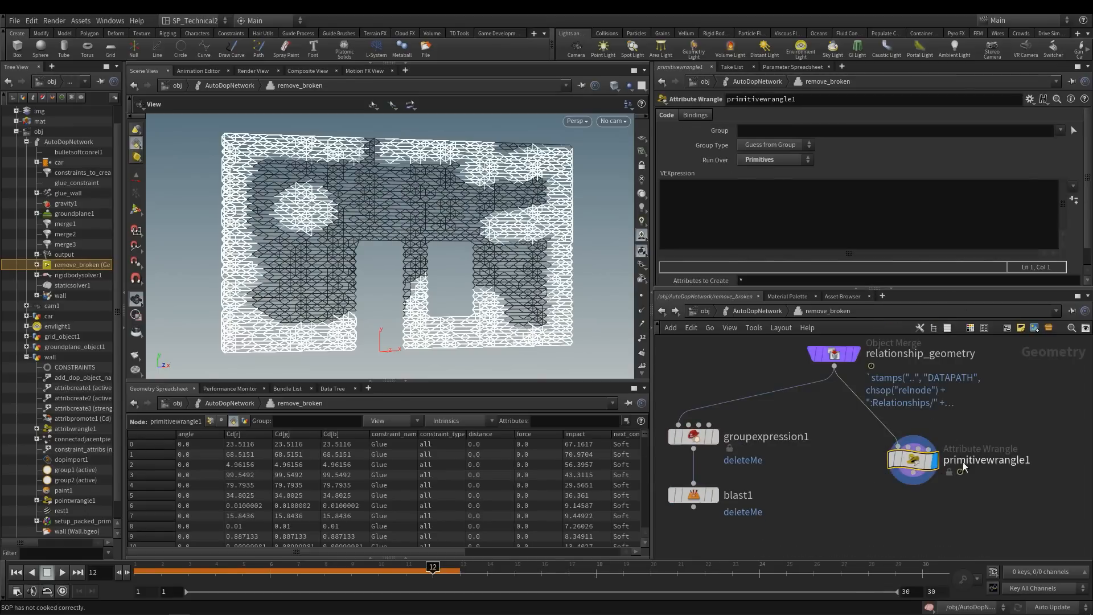
# Write int primNo = ( f@torque > 1000 ) ? i@primnum : -1 ; in primitivewrangle1's VEXpression
pyautogui.click(762, 207)
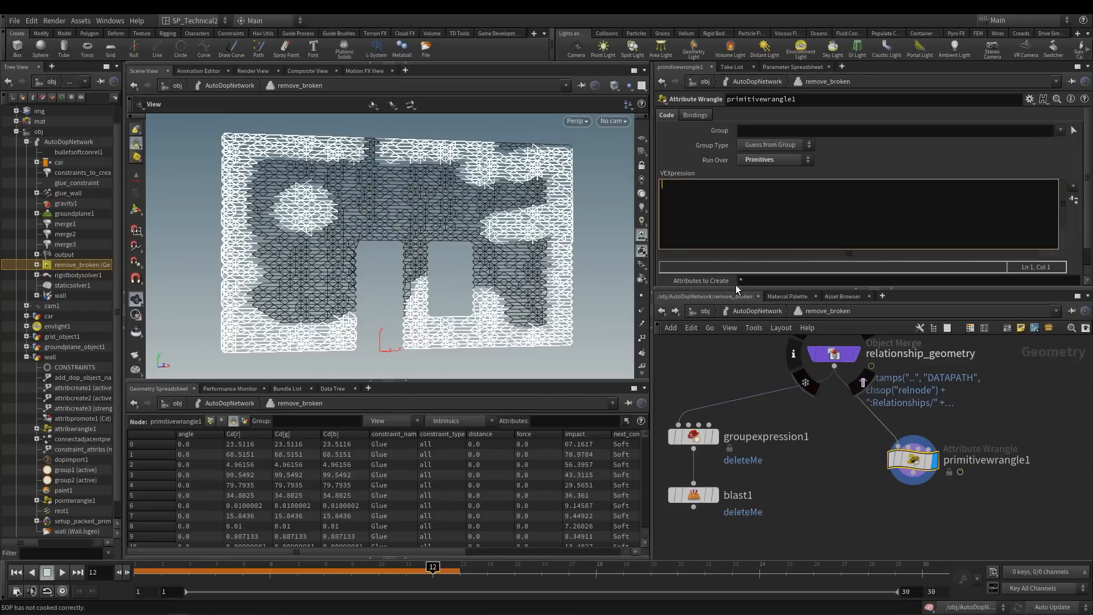
pyautogui.moveTo(739, 289); pyautogui.dragTo(770, 339)
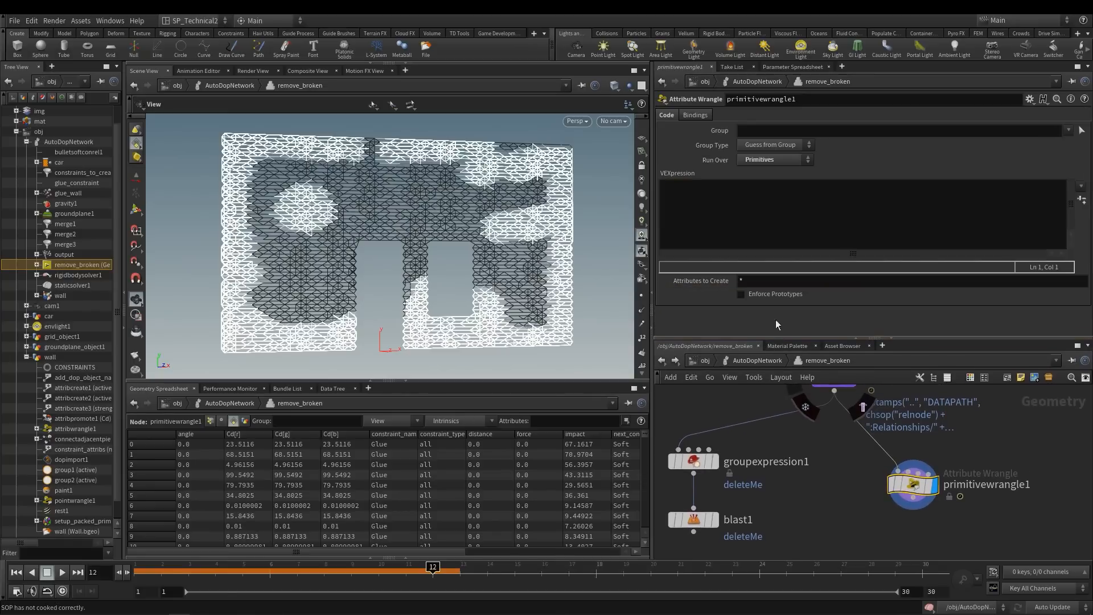
pyautogui.click(756, 193)
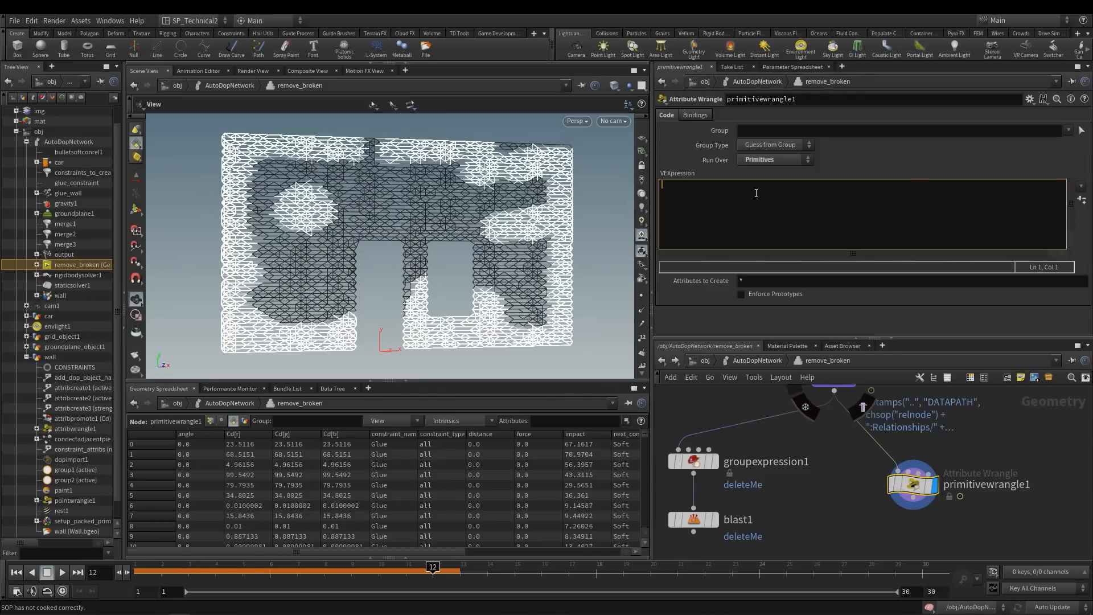
pyautogui.write('int primN')
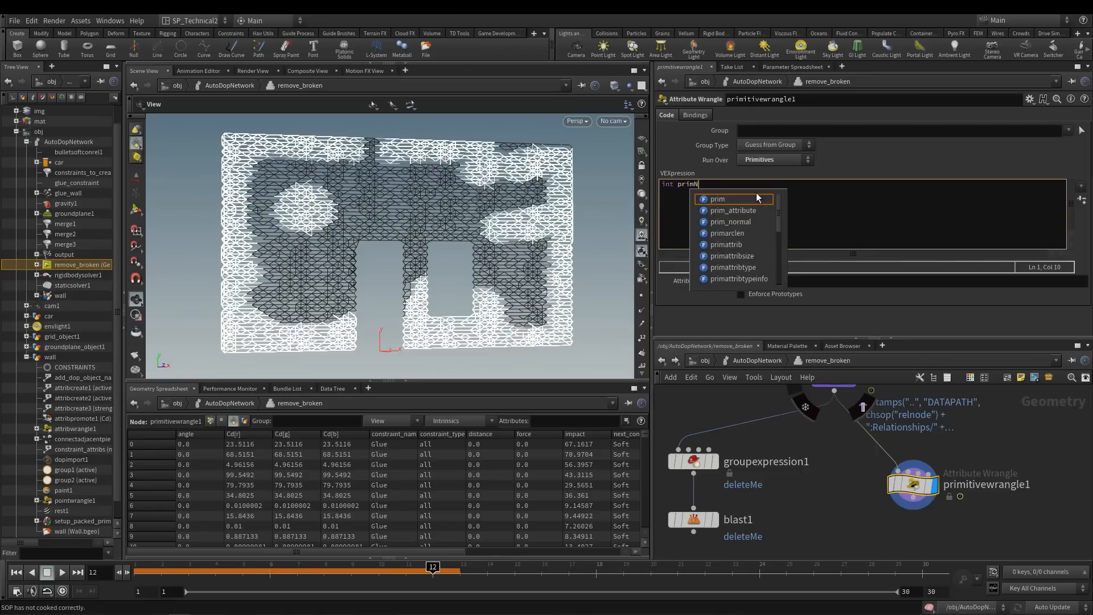
pyautogui.write('um')
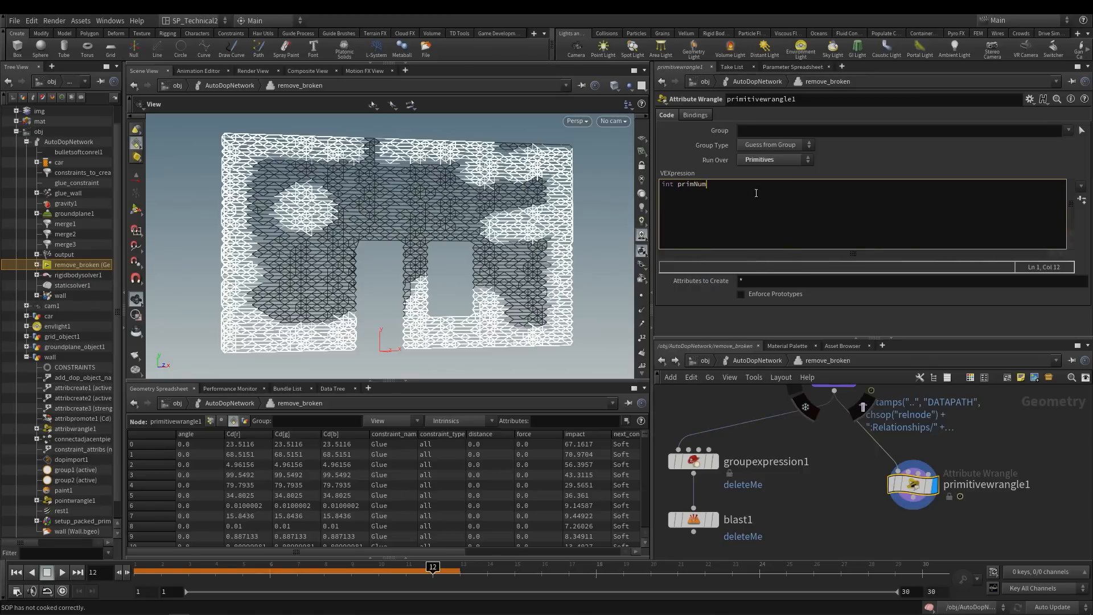
pyautogui.press('BackSpace')
pyautogui.press('BackSpace')
pyautogui.write('o =')
pyautogui.write('  (')
pyautogui.write(' f@t')
pyautogui.write('orque')
pyautogui.write(' >L')
pyautogui.press('BackSpace')
pyautogui.write('1000 )')
pyautogui.write('i@primnum : -1 ;')
# Review the primNo line's torque condition, its two possible values and the declared variable
pyautogui.click(852, 185)
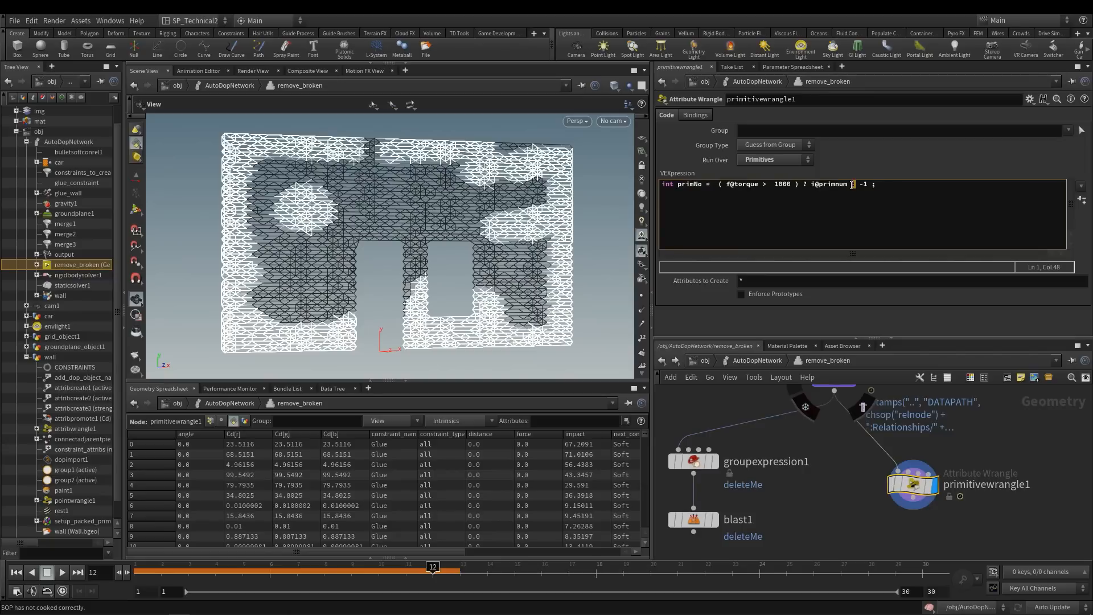
pyautogui.click(874, 186)
pyautogui.press('End')
pyautogui.click(795, 184)
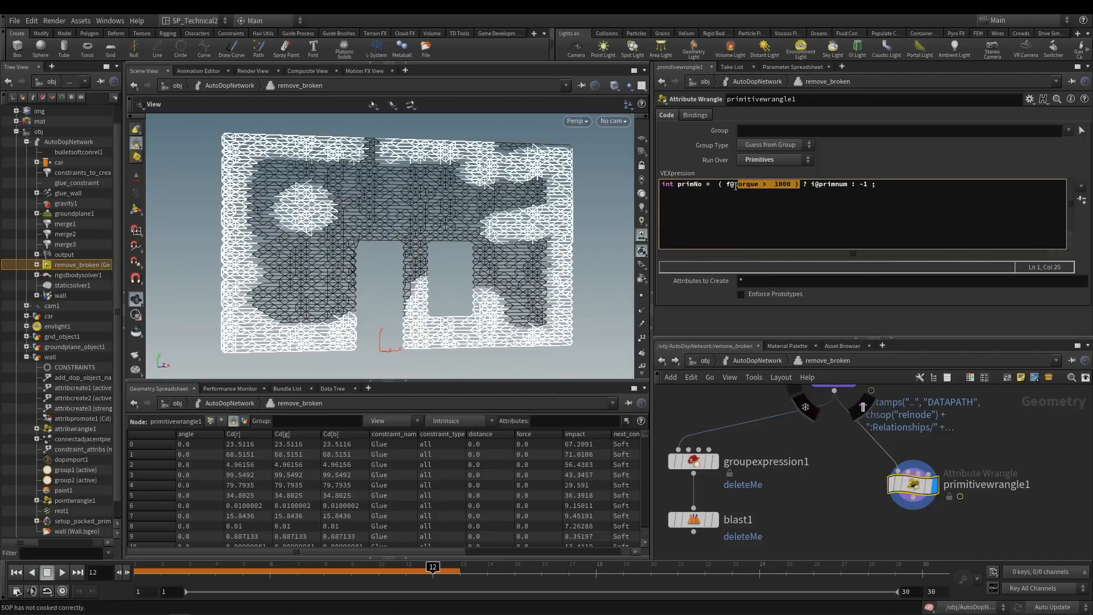
pyautogui.click(833, 184)
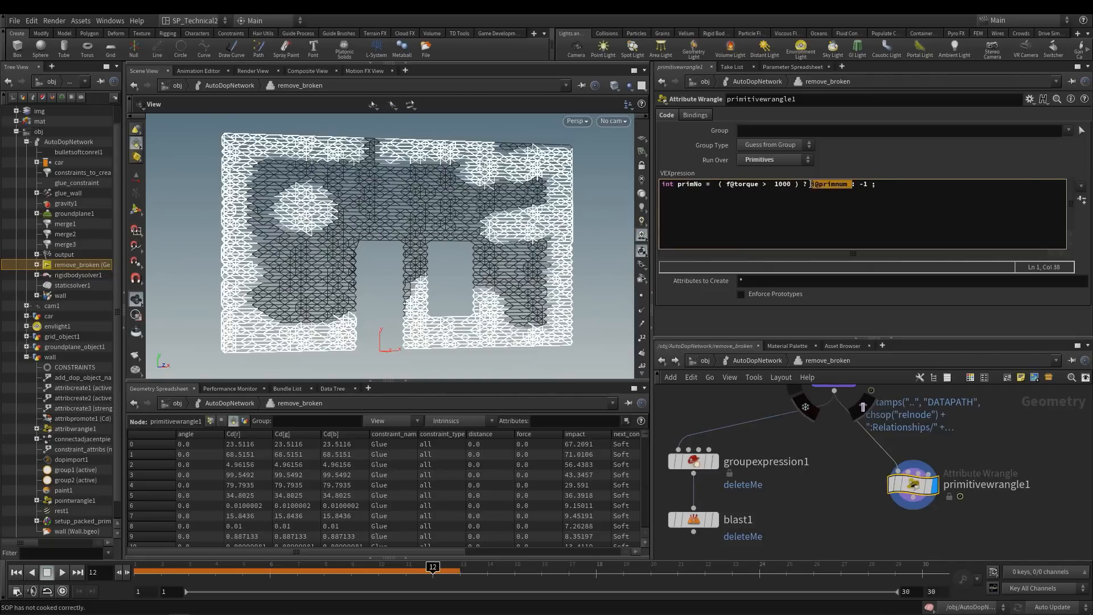
pyautogui.doubleClick(679, 185)
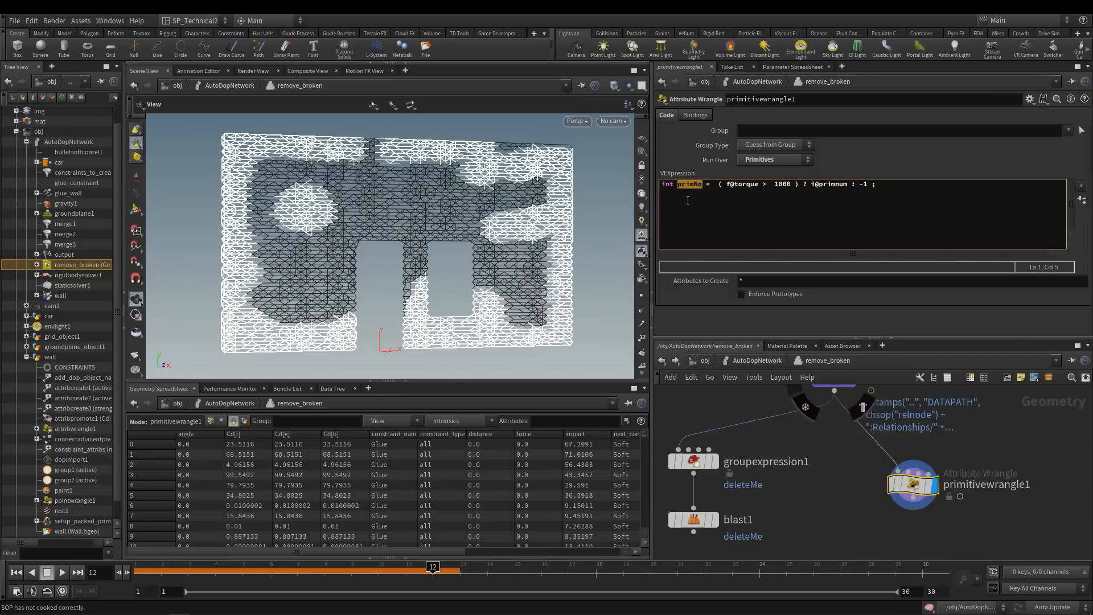
pyautogui.moveTo(871, 184); pyautogui.dragTo(858, 184)
pyautogui.click(857, 184)
pyautogui.moveTo(705, 183); pyautogui.dragTo(661, 184)
# Add the line removeprim( 0 , primNo , 1 ) ; below the primNo declaration and apply the code
pyautogui.click(886, 184)
pyautogui.press('Return')
pyautogui.press('Return')
pyautogui.write('remo')
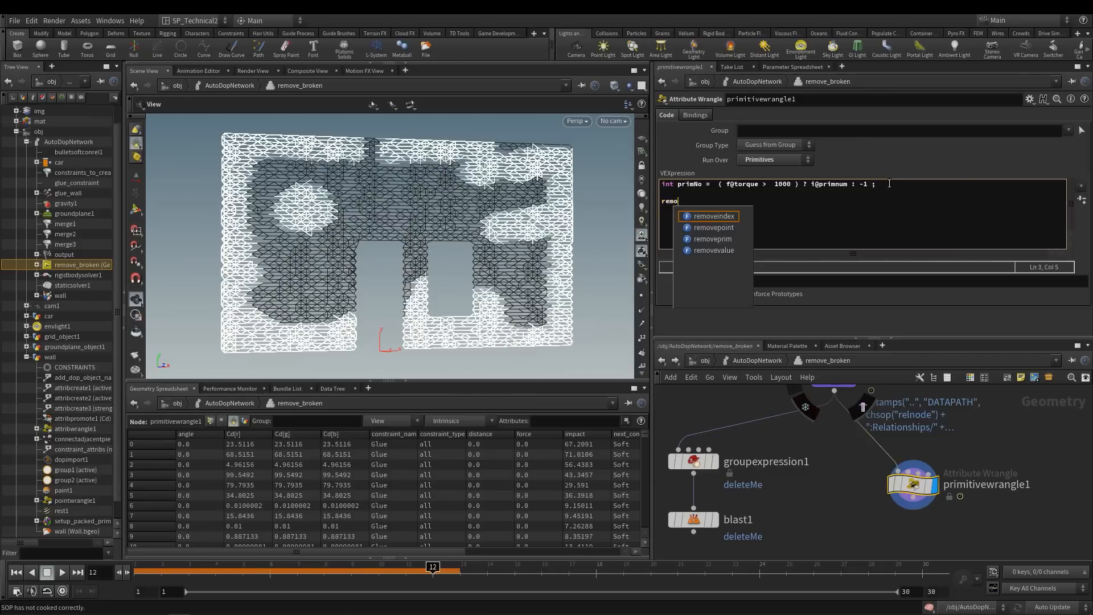
pyautogui.write('veprim')
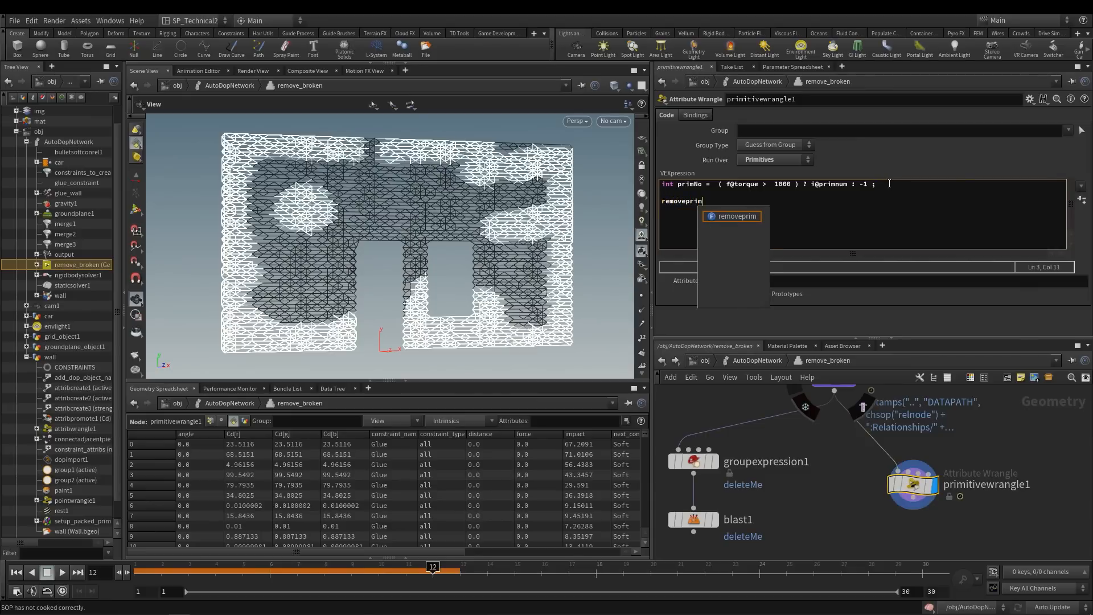
pyautogui.write('(')
pyautogui.write('0')
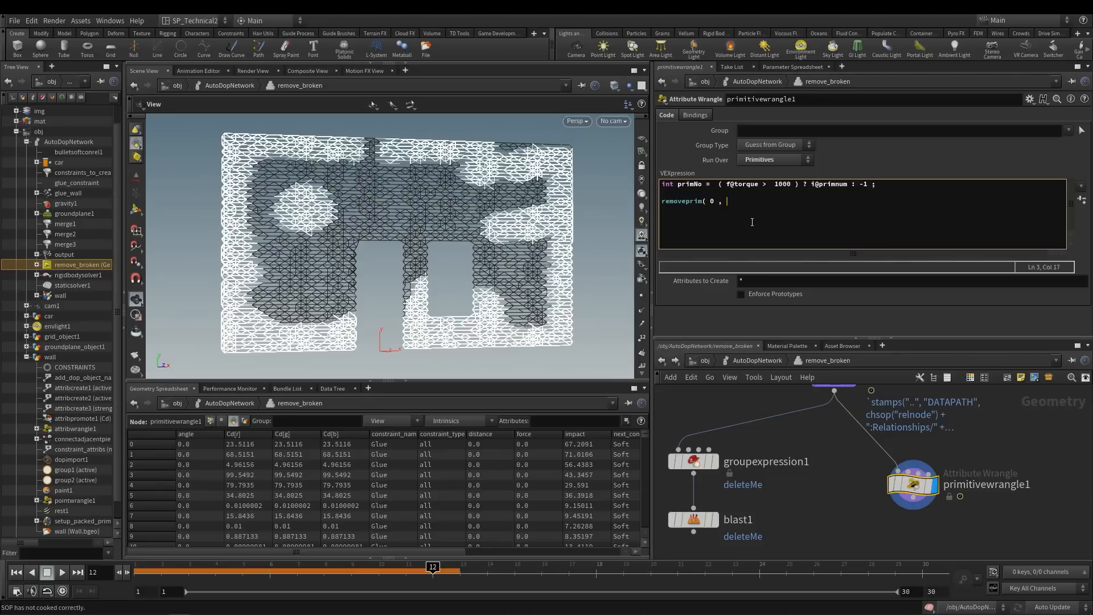
pyautogui.write(', primNo , 1 ) ;')
pyautogui.hotkey('ctrl', 'Return')
pyautogui.moveTo(794, 207); pyautogui.dragTo(640, 206)
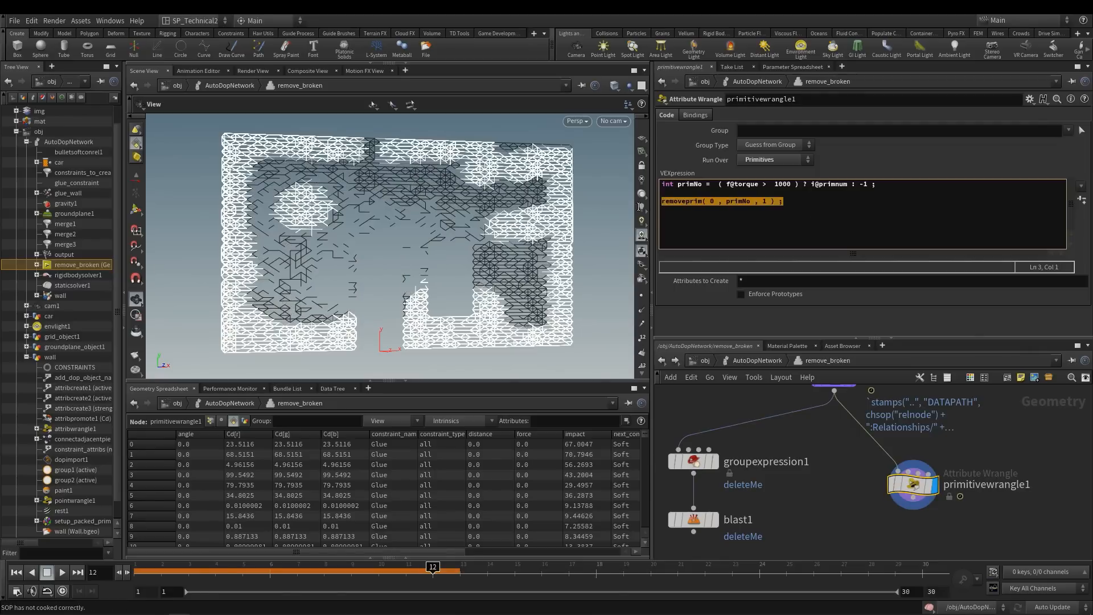
# Try a torque threshold of 100 in the wrangle code, and restore it to 1000
pyautogui.click(803, 208)
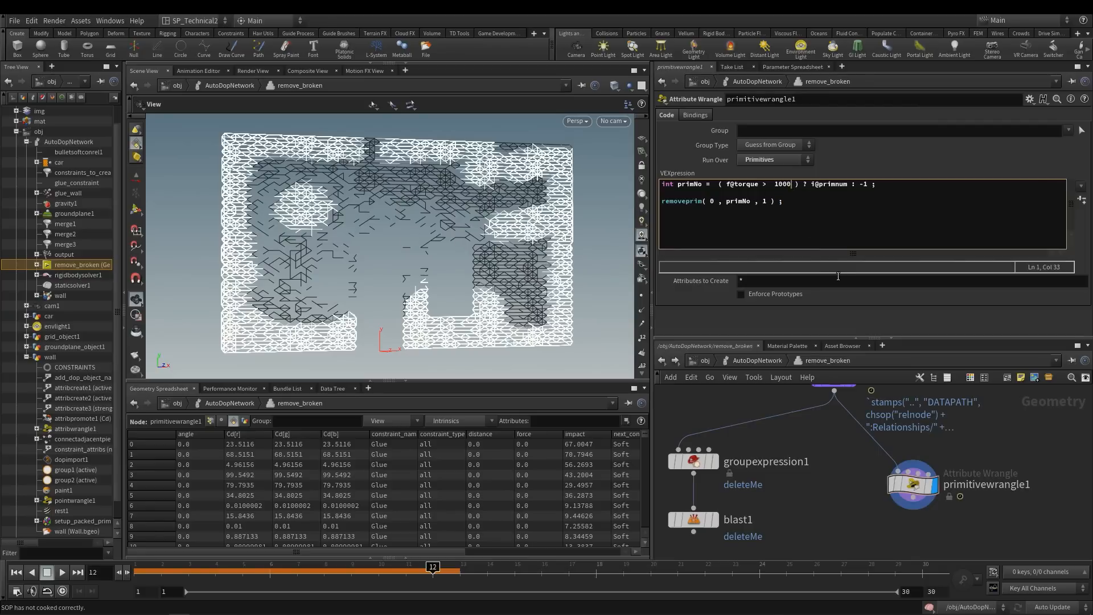
pyautogui.press('BackSpace')
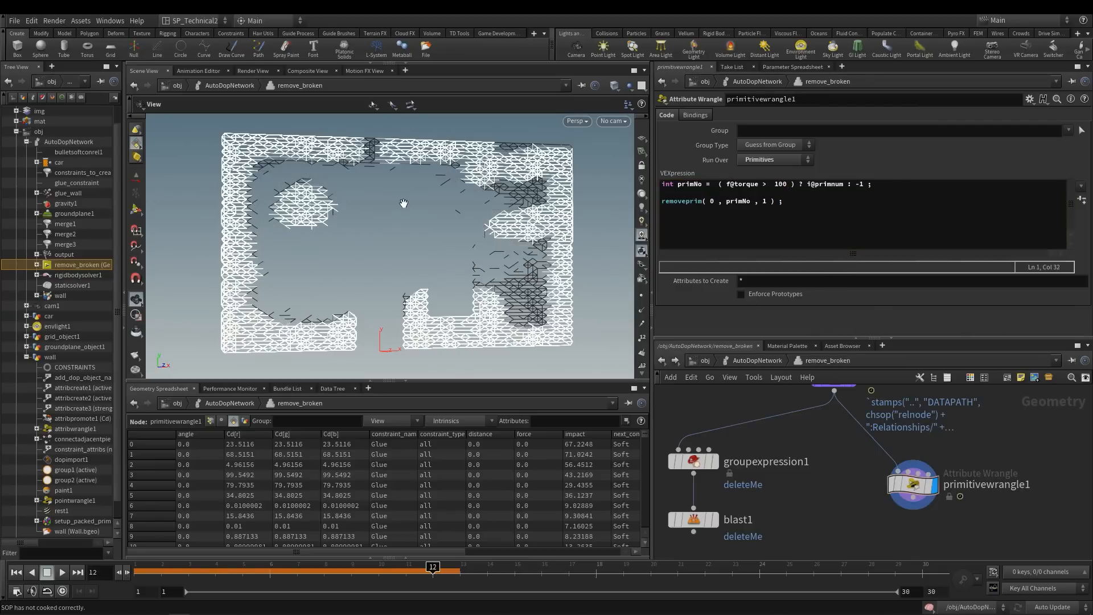
pyautogui.click(786, 184)
pyautogui.write('0')
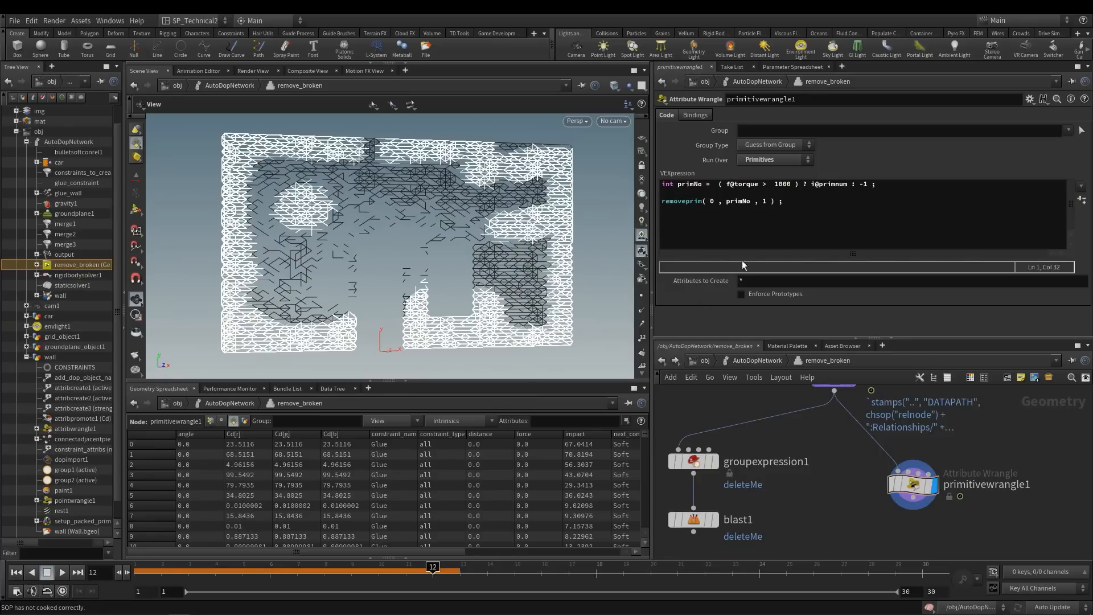
# Replace the wrangle code's 1000 threshold with chf("torque")
pyautogui.moveTo(791, 184); pyautogui.dragTo(774, 184)
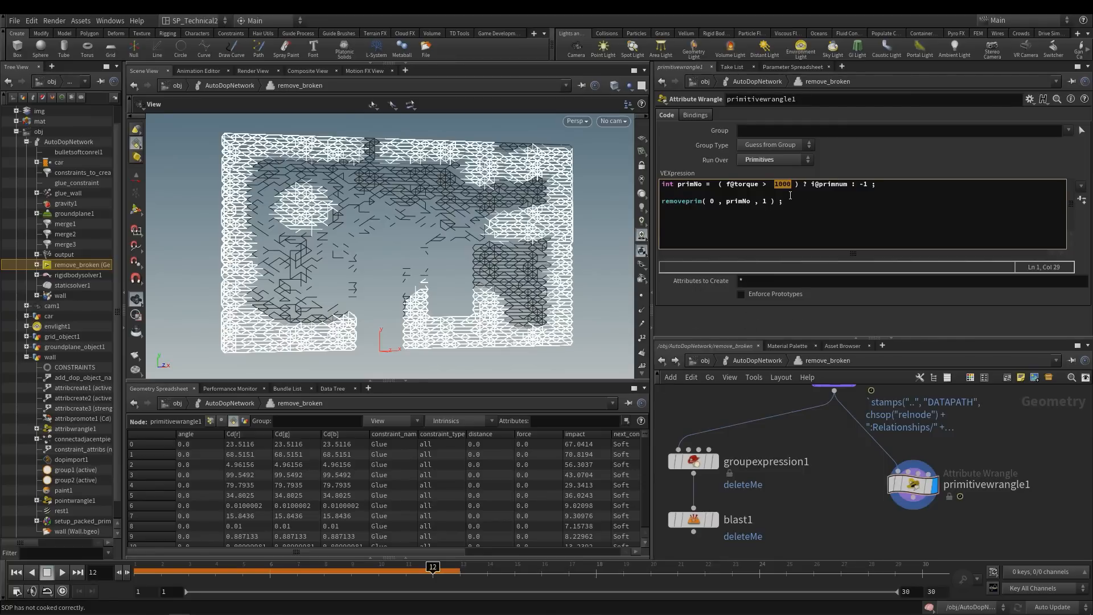
pyautogui.write('chf()')
pyautogui.press('Left')
pyautogui.press('Left')
pyautogui.press('Left')
pyautogui.write('"torque"')
pyautogui.press('Delete')
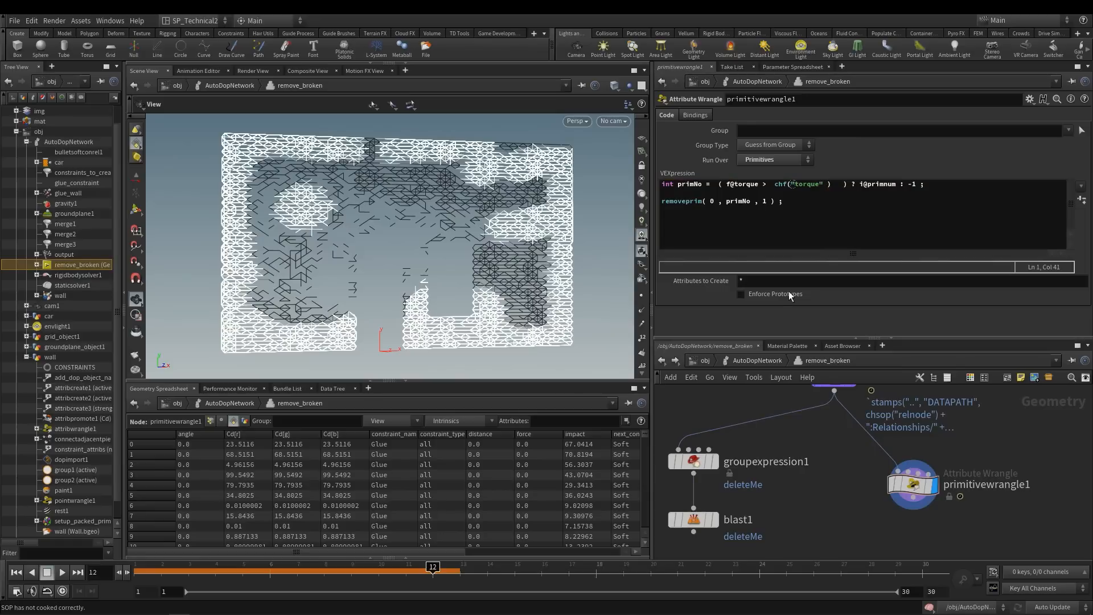
pyautogui.moveTo(835, 183); pyautogui.dragTo(775, 186)
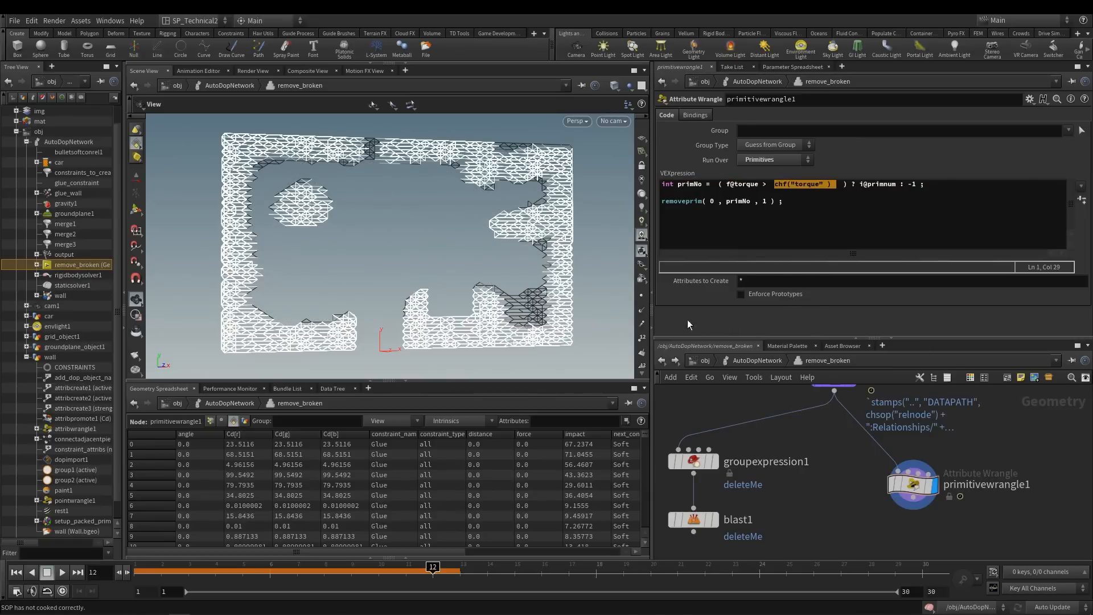
# Enlarge the parameter area and create the spare Torque parameter from primitivewrangle1's code
pyautogui.moveTo(708, 338); pyautogui.dragTo(734, 365)
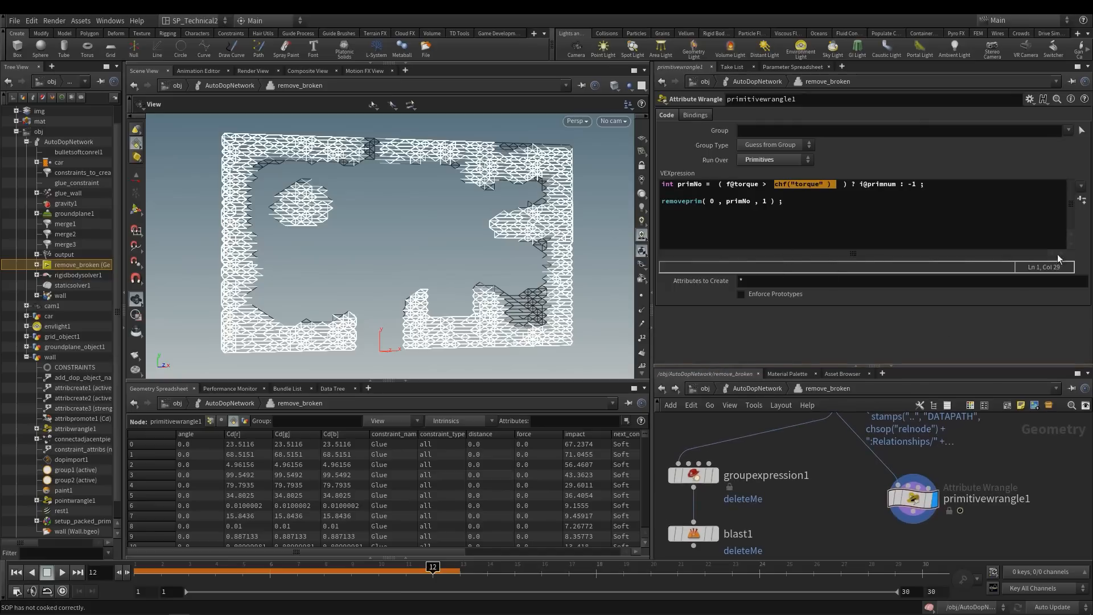
pyautogui.click(1081, 200)
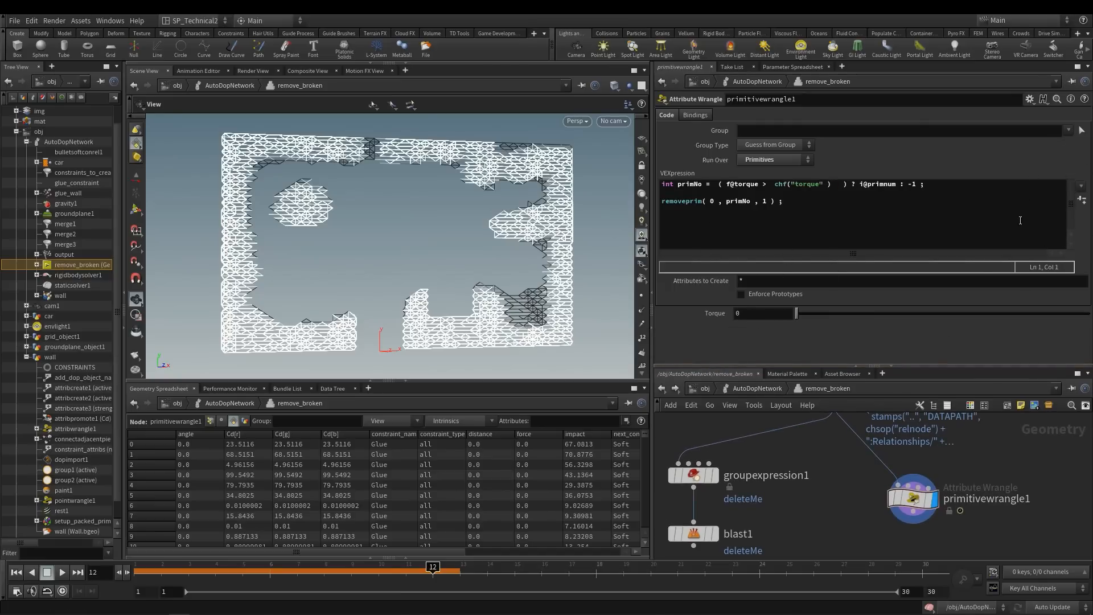
pyautogui.click(801, 206)
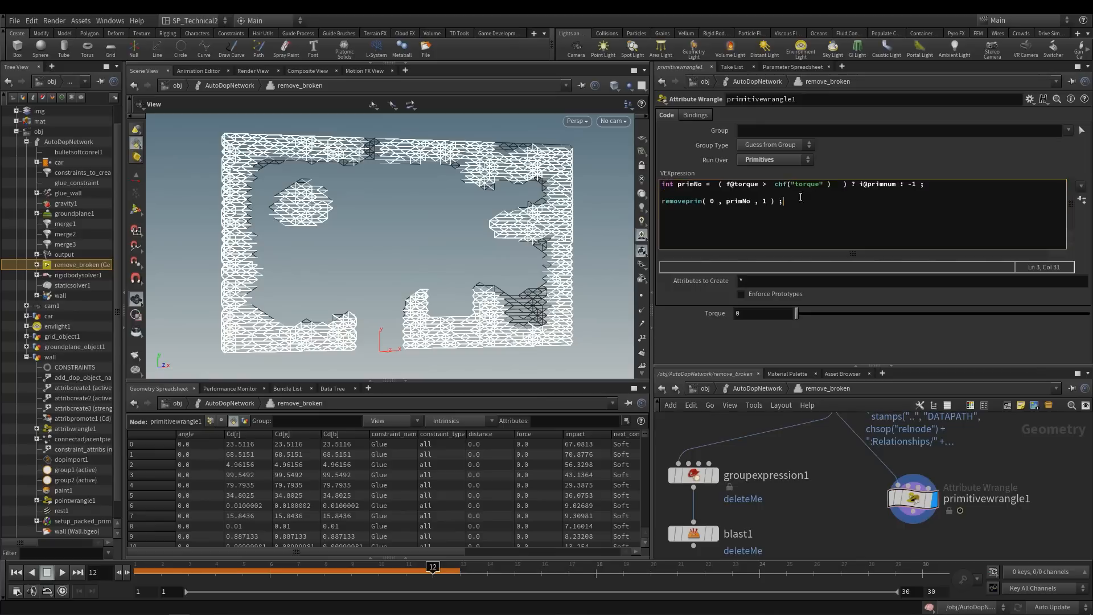
pyautogui.moveTo(773, 185); pyautogui.dragTo(787, 185)
# Try Torque values of 100 and 500 on primitivewrangle1
pyautogui.moveTo(797, 313); pyautogui.dragTo(920, 312)
pyautogui.click(766, 315)
pyautogui.write('0.43')
pyautogui.press('Return')
pyautogui.moveTo(672, 314); pyautogui.dragTo(771, 316)
pyautogui.write('100')
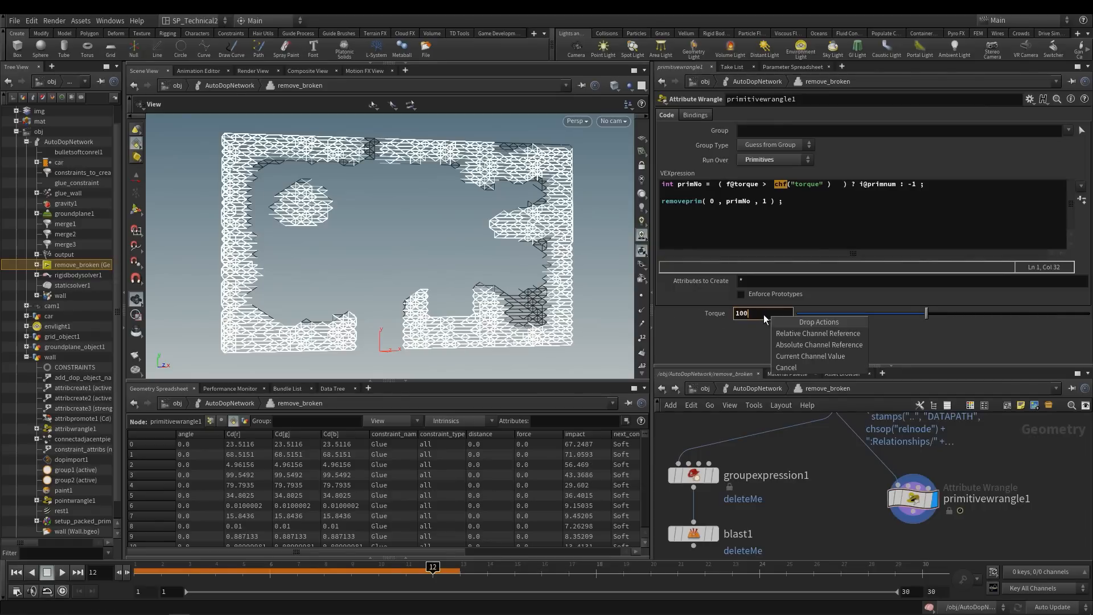
pyautogui.press('Return')
pyautogui.click(759, 318)
pyautogui.doubleClick(758, 315)
pyautogui.write('500')
pyautogui.press('Return')
# Set primitivewrangle1's Torque to 1000
pyautogui.doubleClick(759, 314)
pyautogui.write('1000')
pyautogui.press('Return')
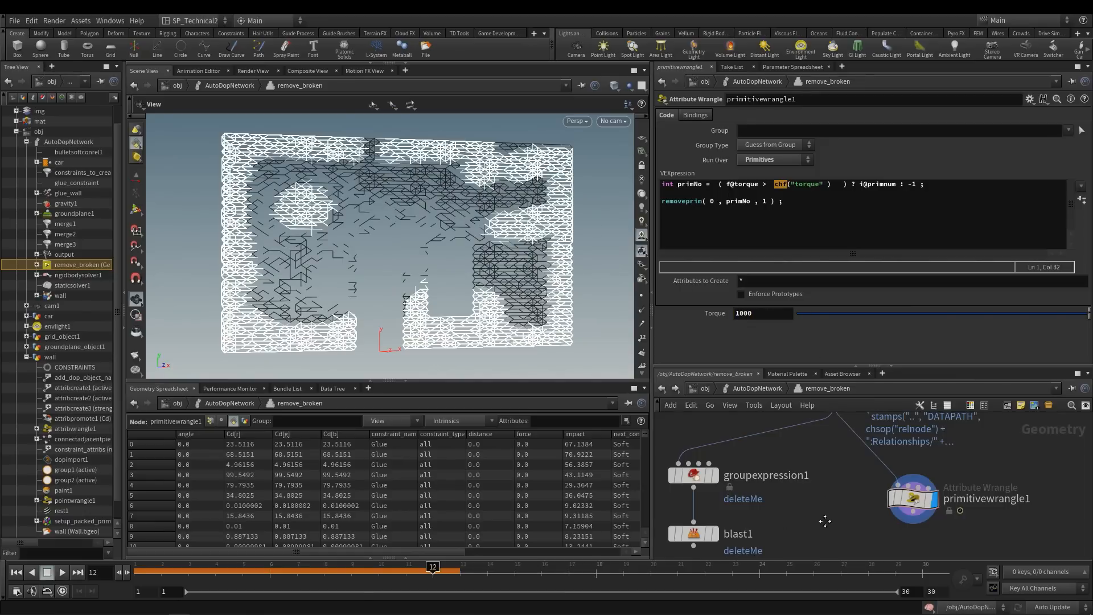
# Change groupexpression1's VEXpression to f@torque > chf("torque")
pyautogui.moveTo(824, 522); pyautogui.dragTo(836, 506, button='middle')
pyautogui.moveTo(813, 494); pyautogui.dragTo(716, 459)
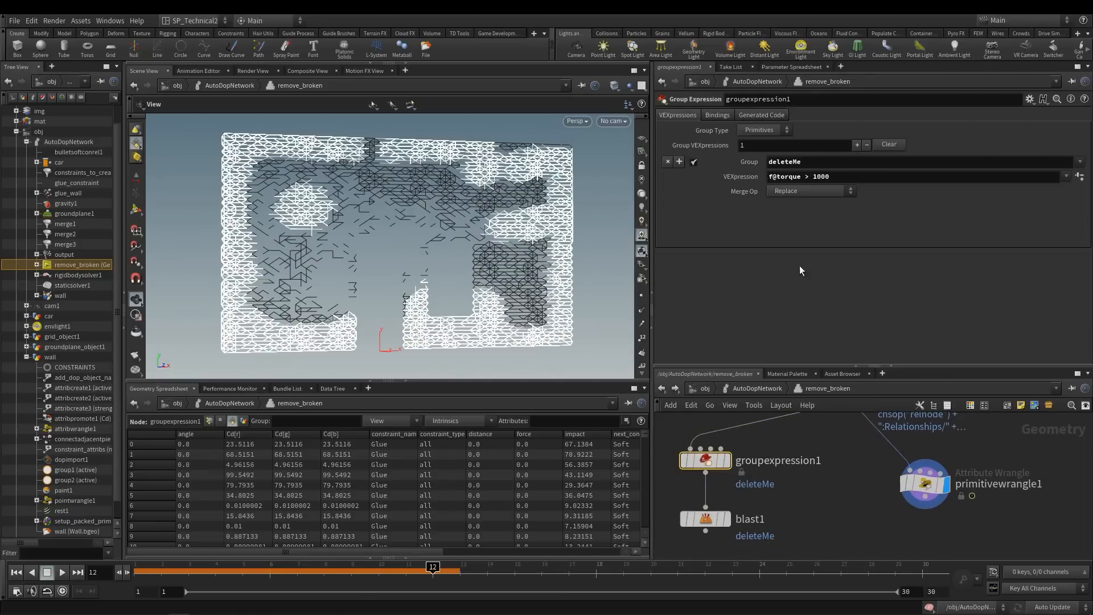
pyautogui.doubleClick(815, 177)
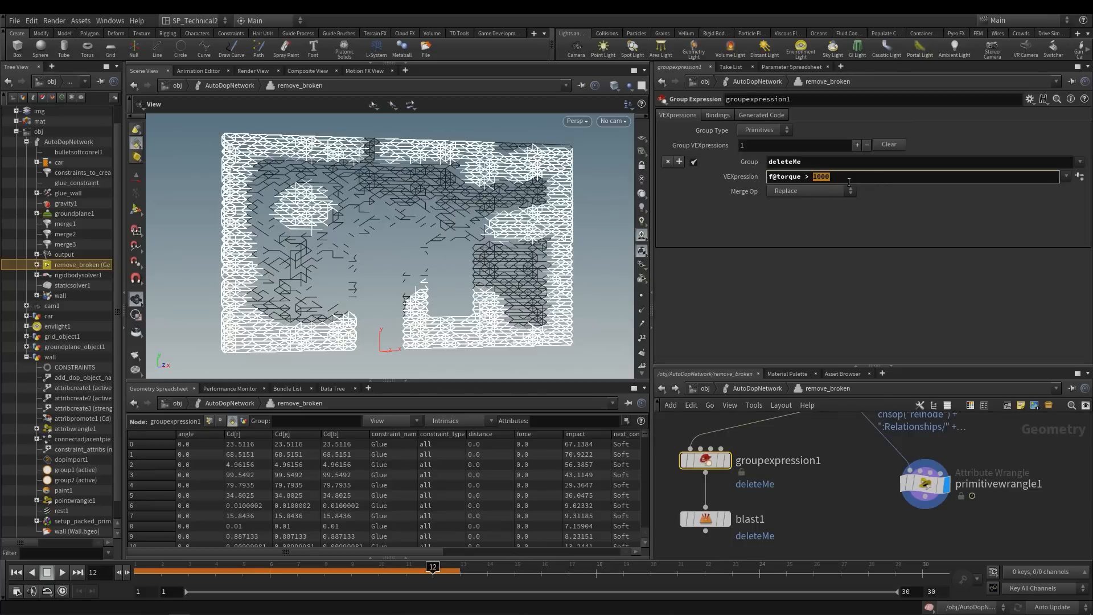
pyautogui.write('chf("')
pyautogui.write('torque")')
pyautogui.press('Return')
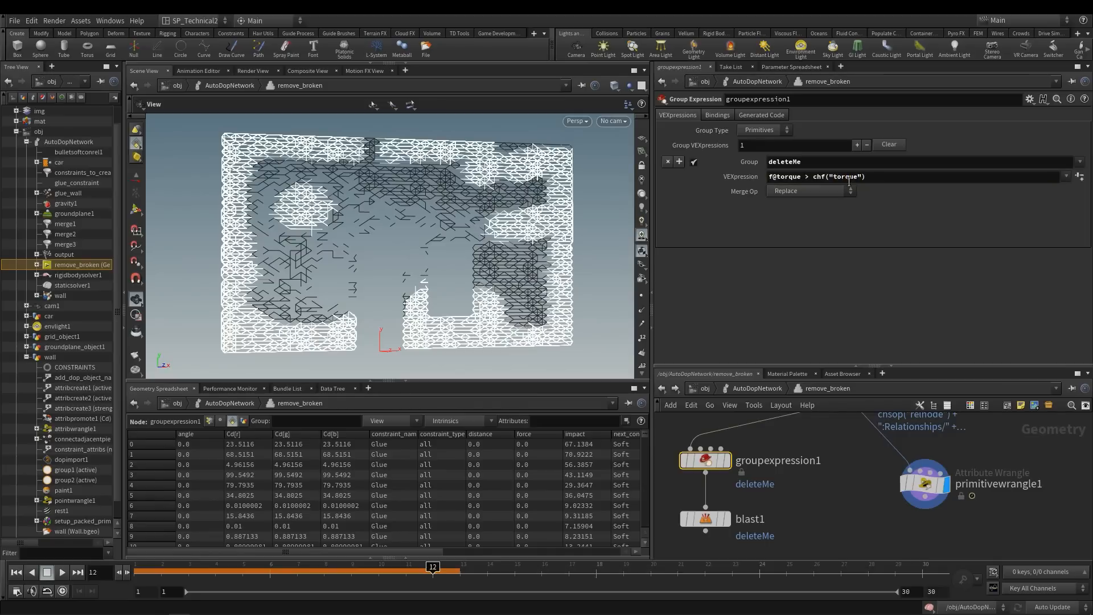
# Create the spare Torque parameter on groupexpression1 and set it to 1000
pyautogui.click(1079, 177)
pyautogui.click(775, 261)
pyautogui.write('100')
pyautogui.press('Return')
pyautogui.write('0')
pyautogui.press('Return')
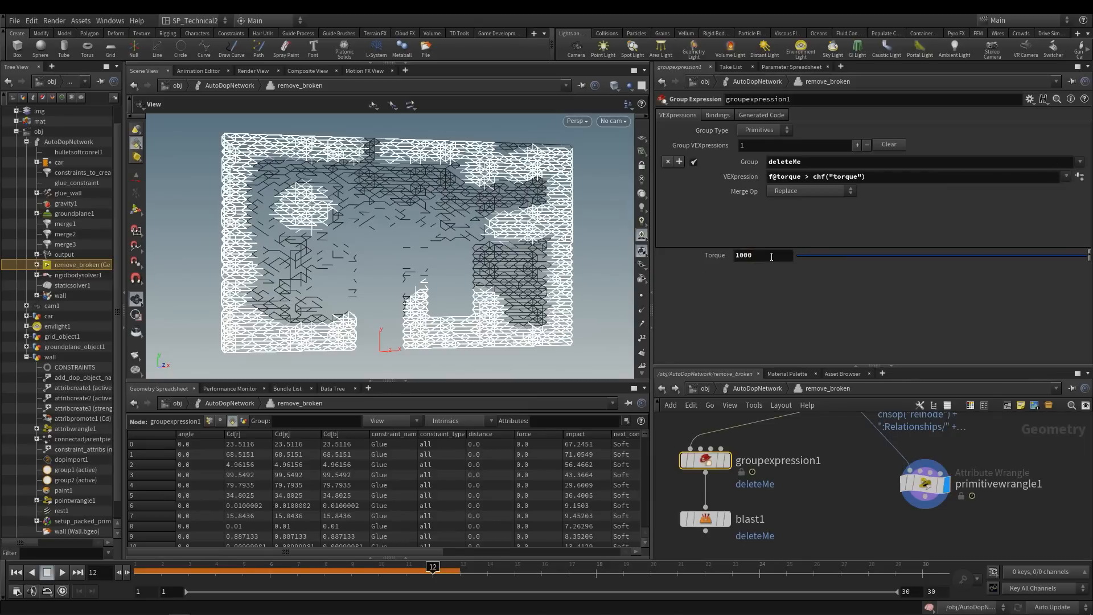
# Try Torque values of 500 and 1 on groupexpression1, and restore 1000
pyautogui.click(771, 257)
pyautogui.write('500')
pyautogui.press('Return')
pyautogui.click(771, 256)
pyautogui.write('1')
pyautogui.press('Return')
pyautogui.click(772, 256)
pyautogui.write('1000')
pyautogui.press('Return')
pyautogui.click(859, 503)
pyautogui.moveTo(859, 503); pyautogui.dragTo(840, 490, button='middle')
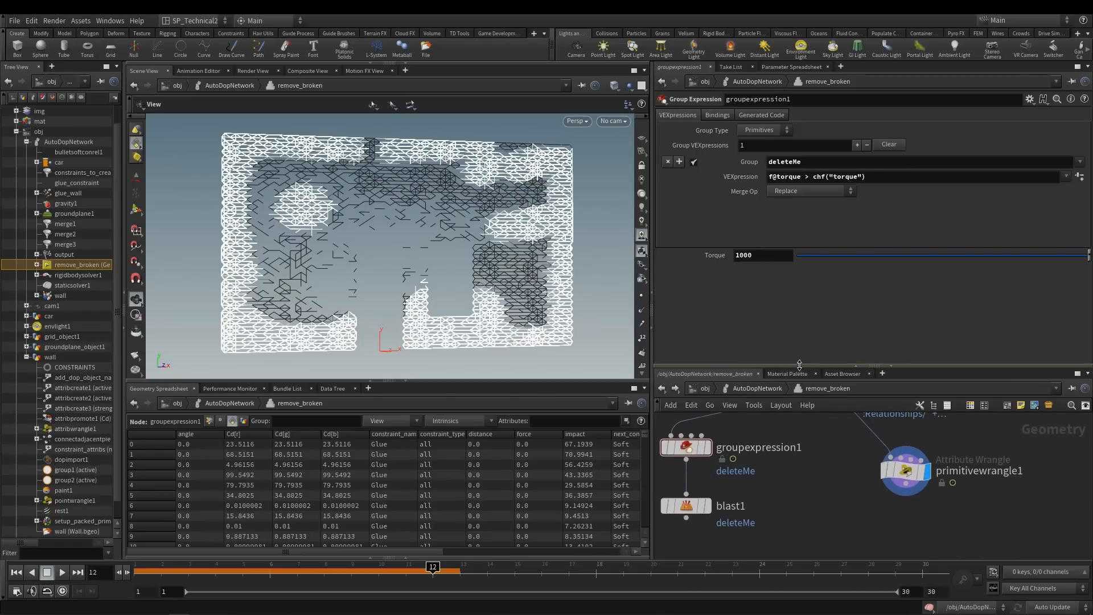
# Compare primitivewrangle1's output with blast1's by displaying each node in turn
pyautogui.moveTo(799, 365); pyautogui.dragTo(800, 345)
pyautogui.click(906, 463)
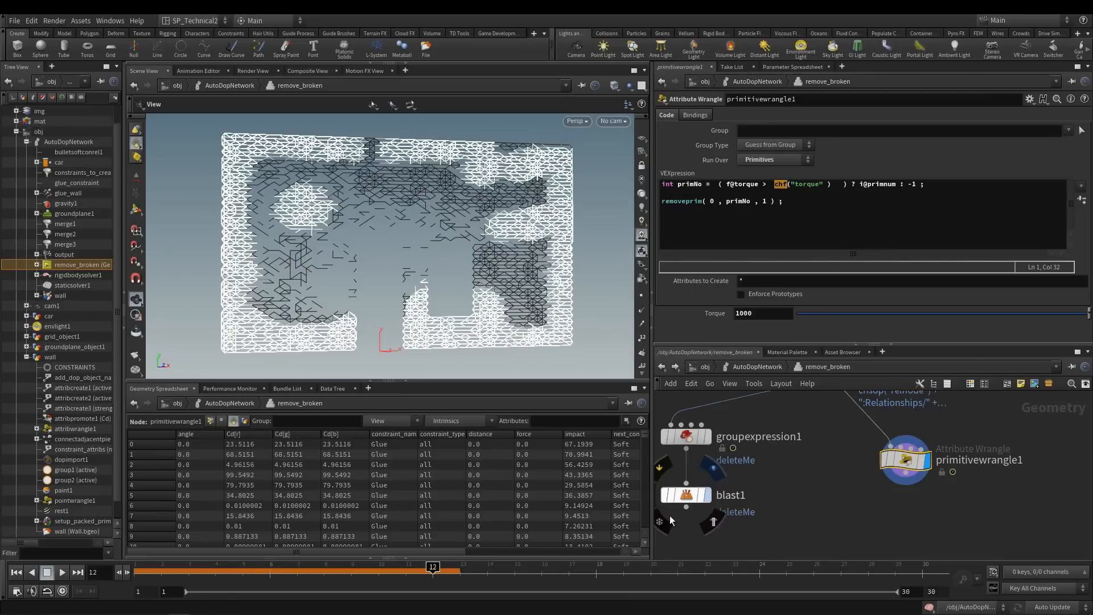
pyautogui.click(683, 494)
pyautogui.click(686, 436)
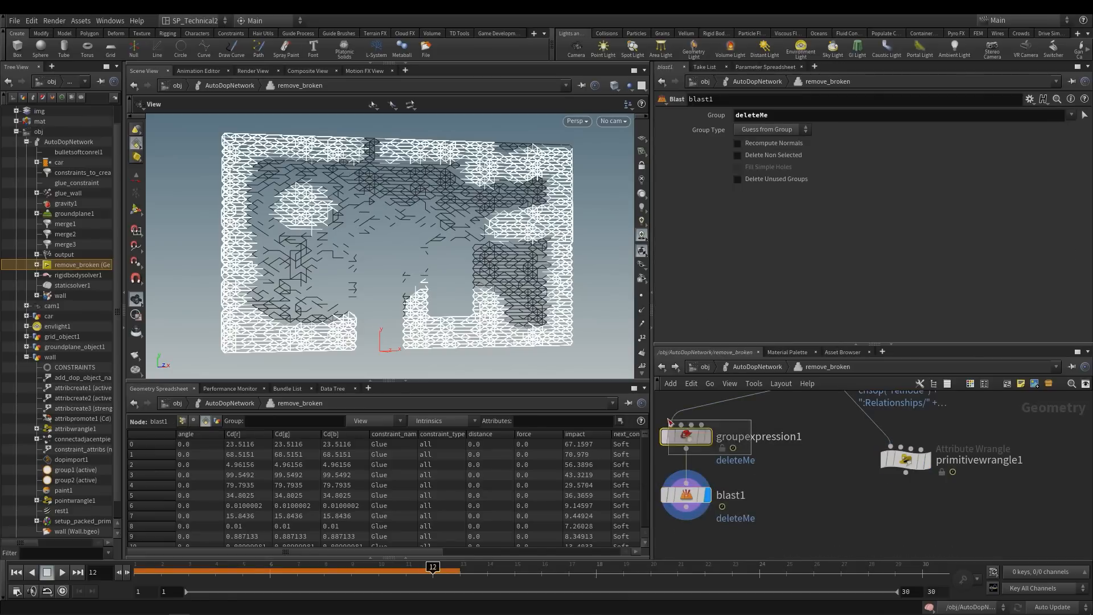
# Try other Torque values on groupexpression1, including 100 and 5500, and restore 1000
pyautogui.click(767, 256)
pyautogui.press('Return')
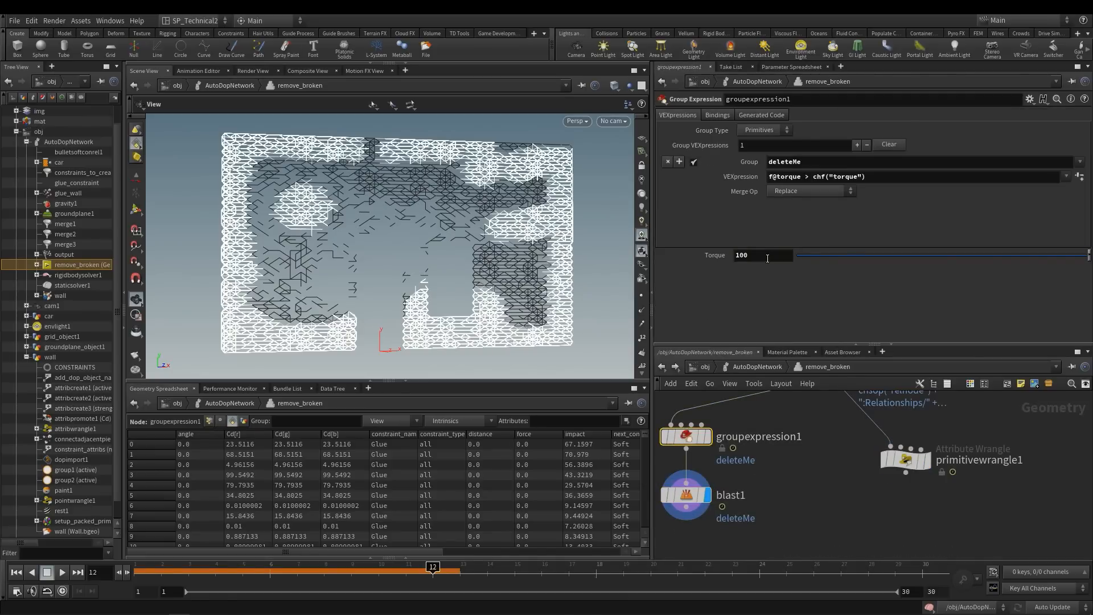
pyautogui.click(763, 255)
pyautogui.write('0')
pyautogui.press('Return')
pyautogui.doubleClick(776, 255)
pyautogui.write('5500')
pyautogui.press('Return')
pyautogui.doubleClick(776, 256)
pyautogui.write('1000')
pyautogui.press('Return')
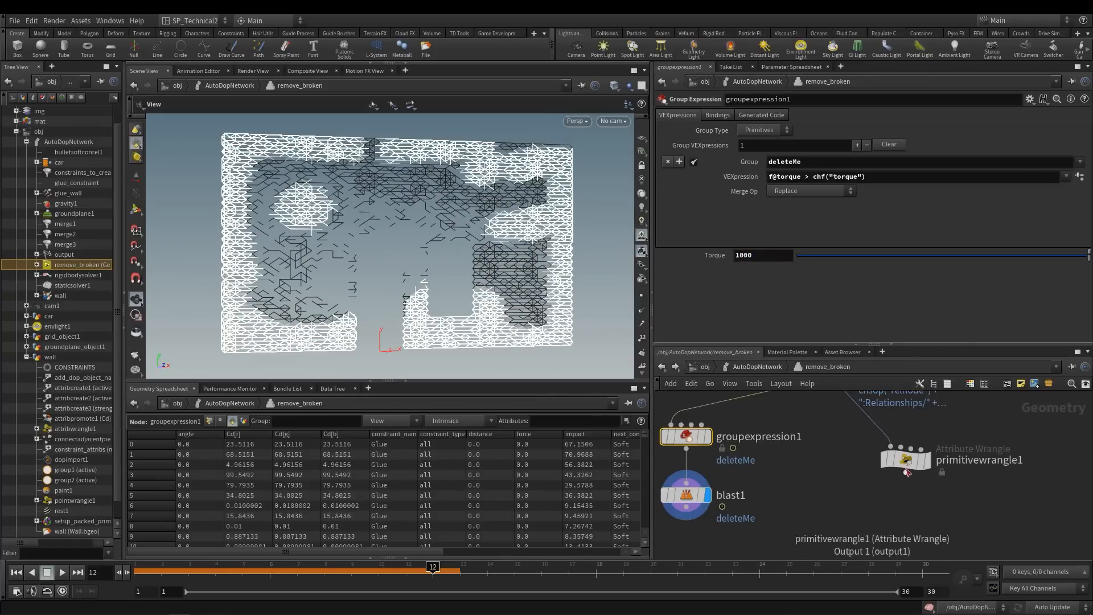
# Display primitivewrangle1 as the solver's output and play the simulation from frame 1 in AutoDopNetwork
pyautogui.click(927, 460)
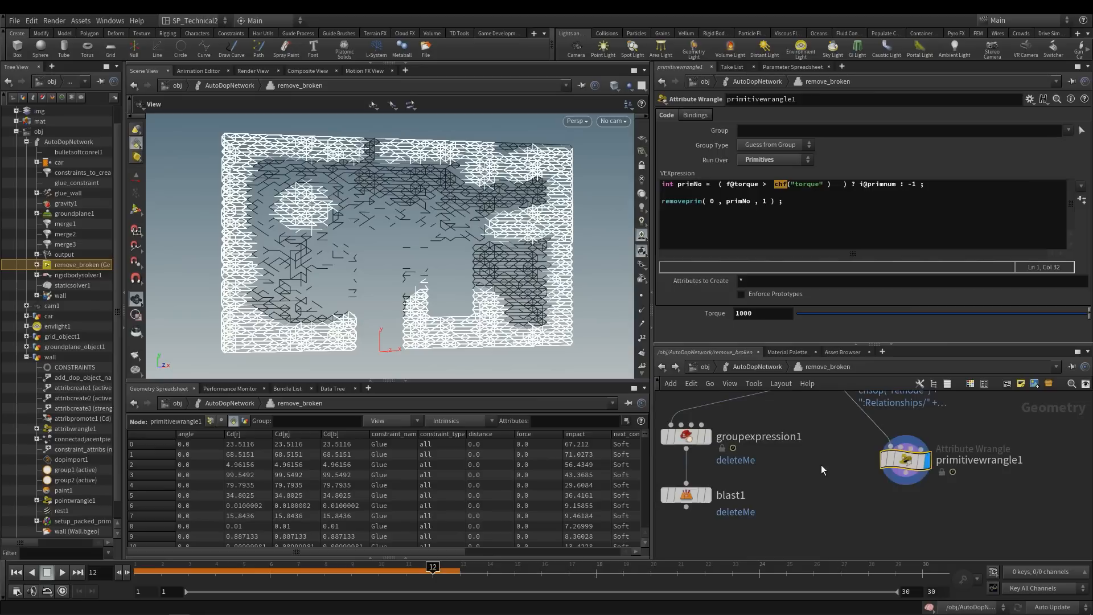
pyautogui.click(761, 368)
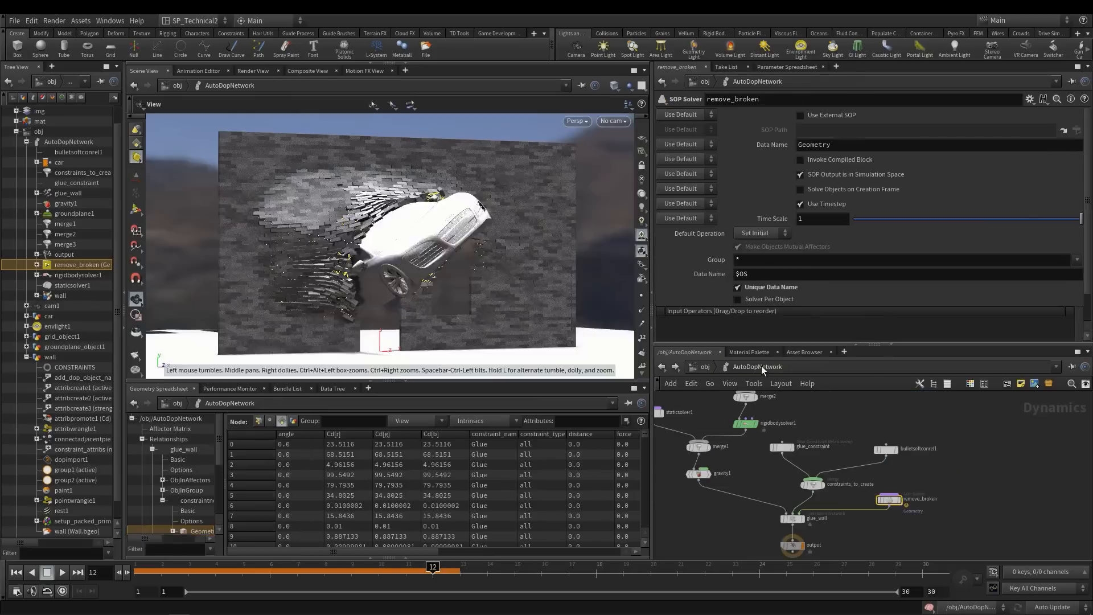
pyautogui.click(16, 572)
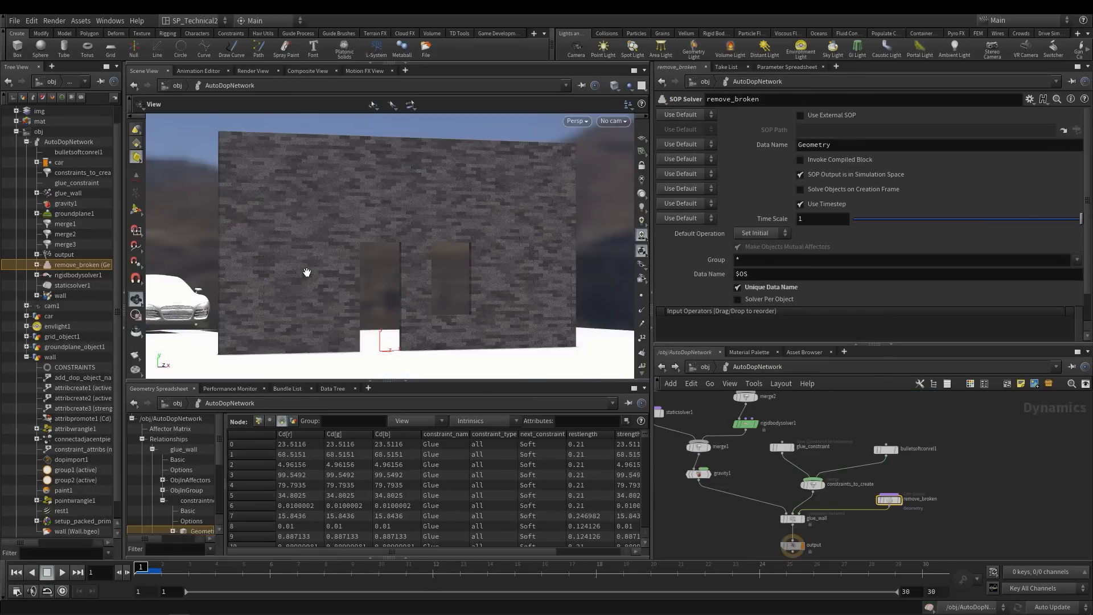
pyautogui.press('Up')
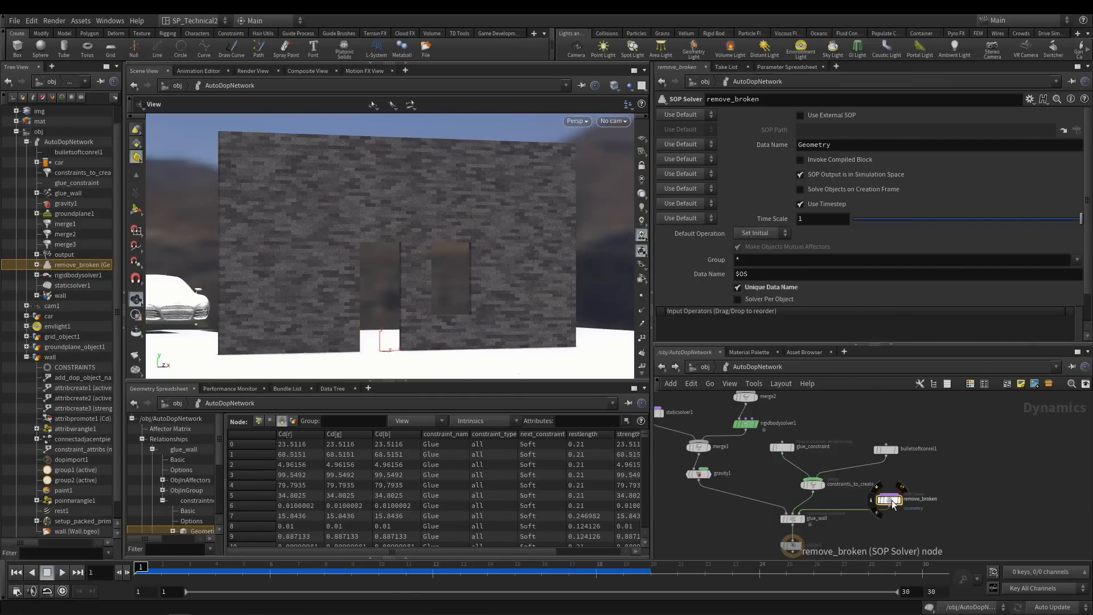
# Reopen the remove_broken solver and set primitivewrangle1's Torque to 500
pyautogui.doubleClick(890, 500)
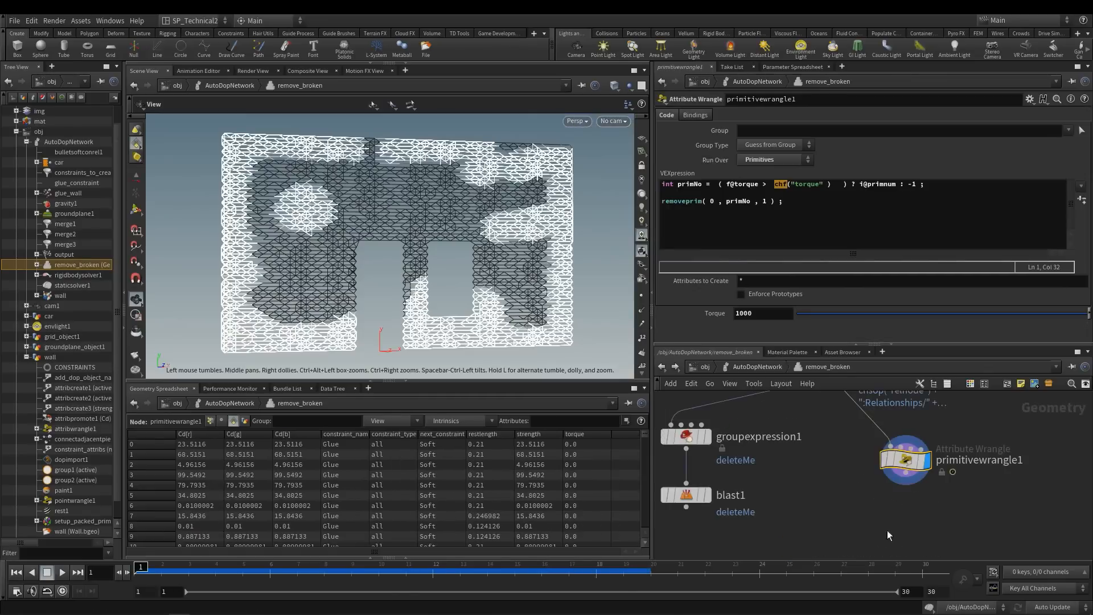
pyautogui.moveTo(764, 313); pyautogui.dragTo(701, 315)
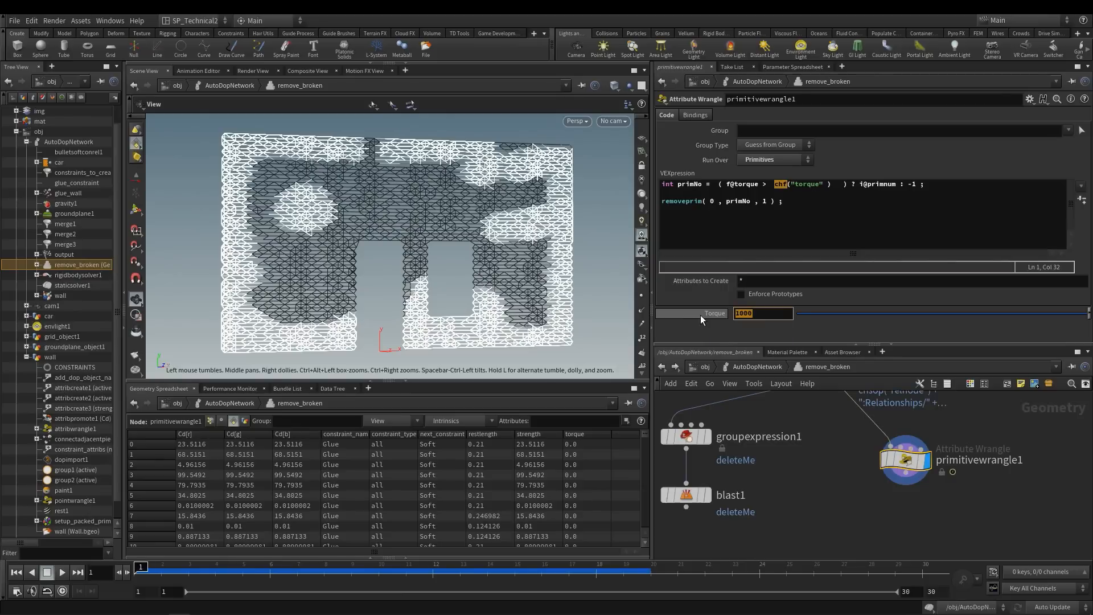
pyautogui.write('500')
pyautogui.press('Return')
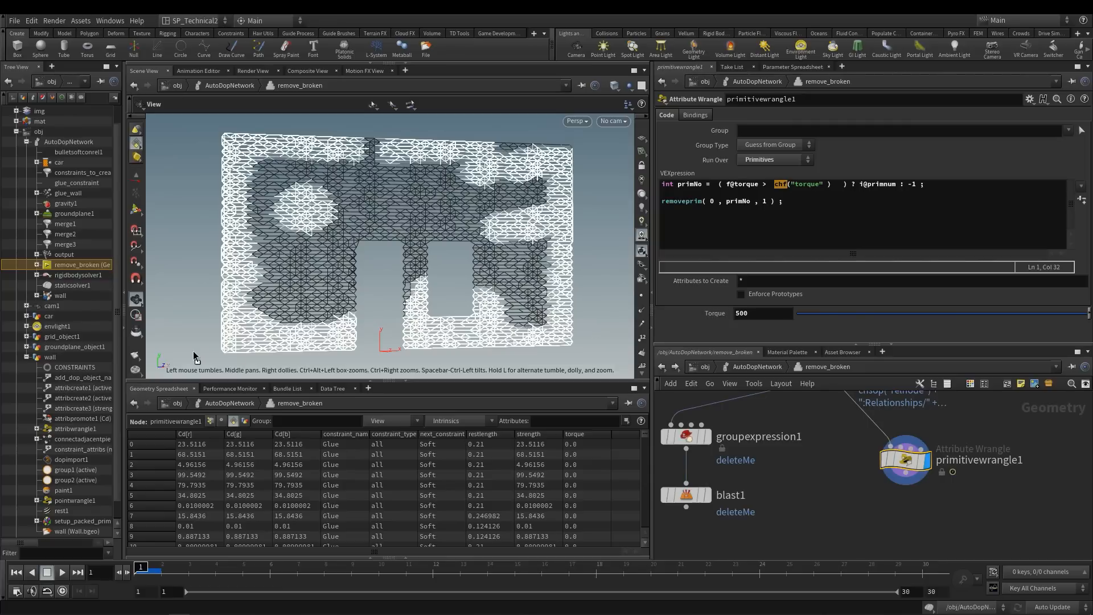
# Place a HUD slider for primitivewrangle1's torque in the viewport and activate its handle in AutoDopNetwork
pyautogui.moveTo(196, 357); pyautogui.dragTo(192, 354)
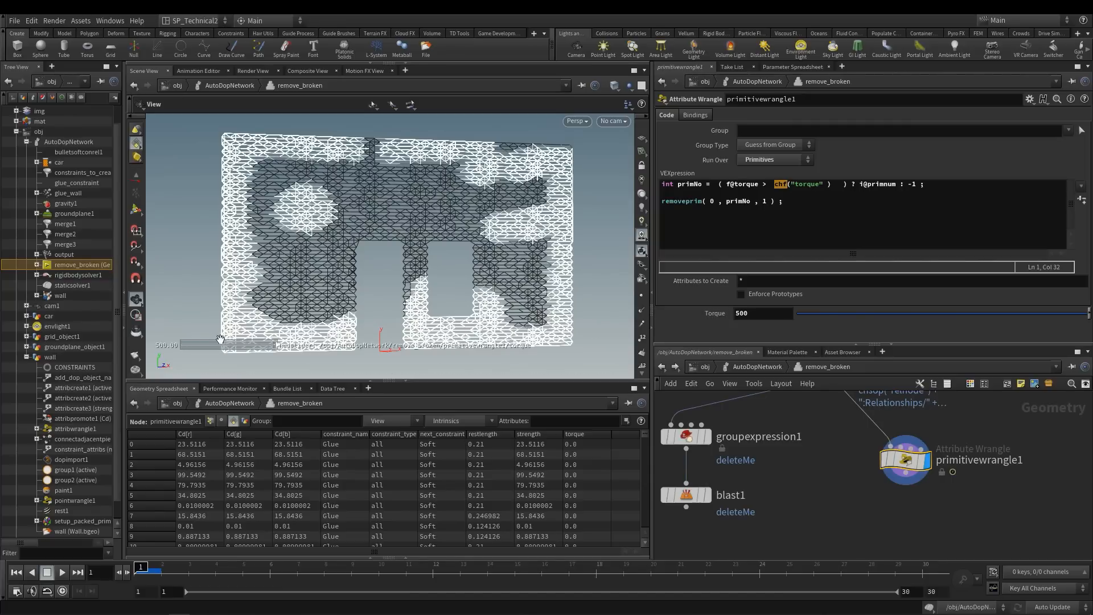
pyautogui.click(768, 367)
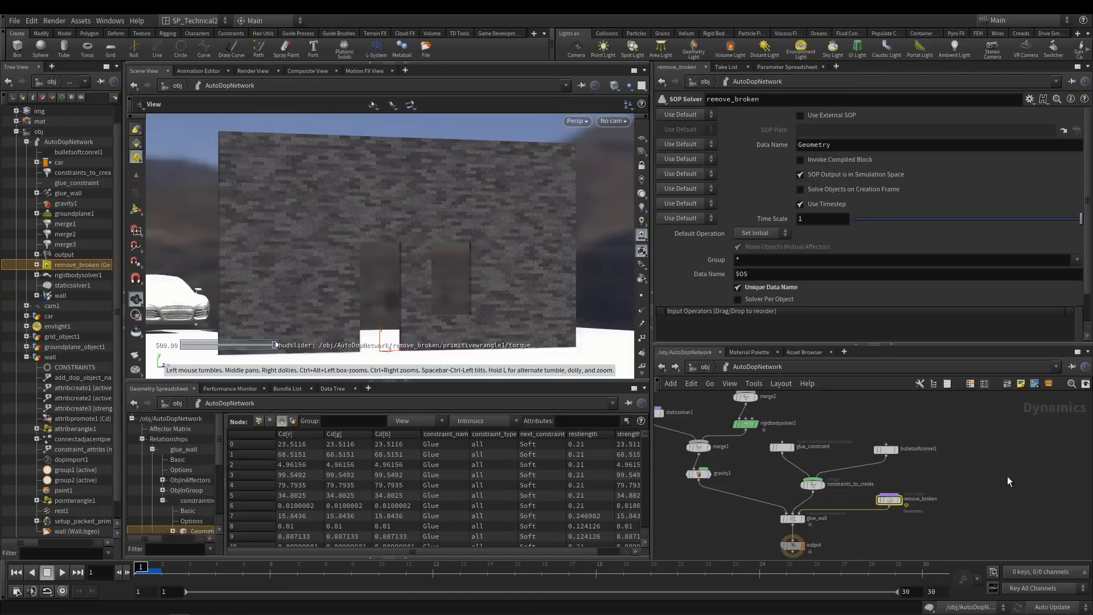
pyautogui.moveTo(271, 342); pyautogui.dragTo(211, 347)
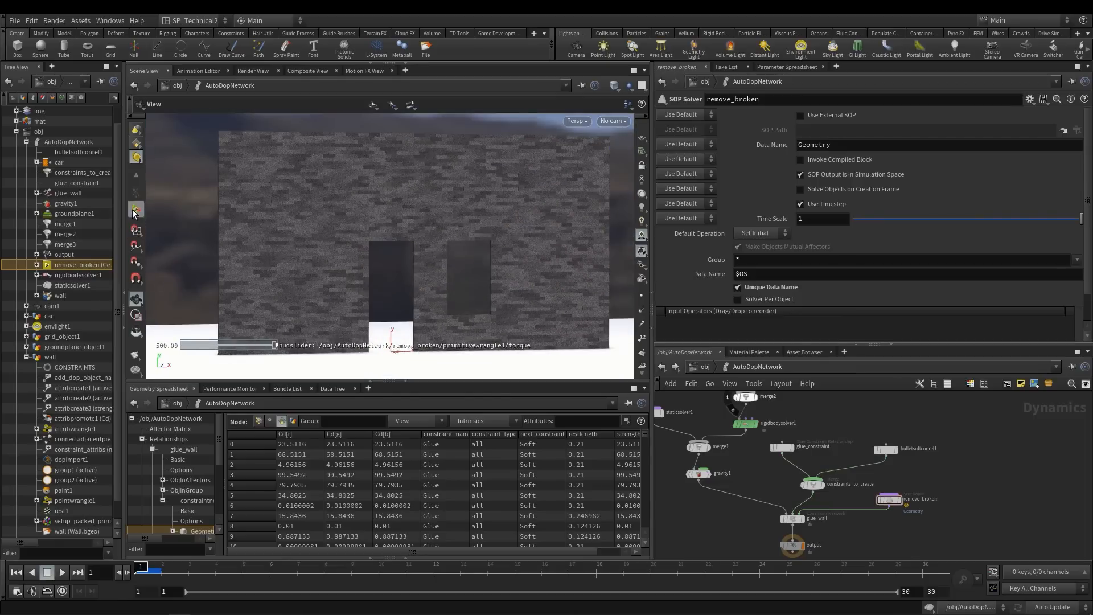
pyautogui.click(136, 211)
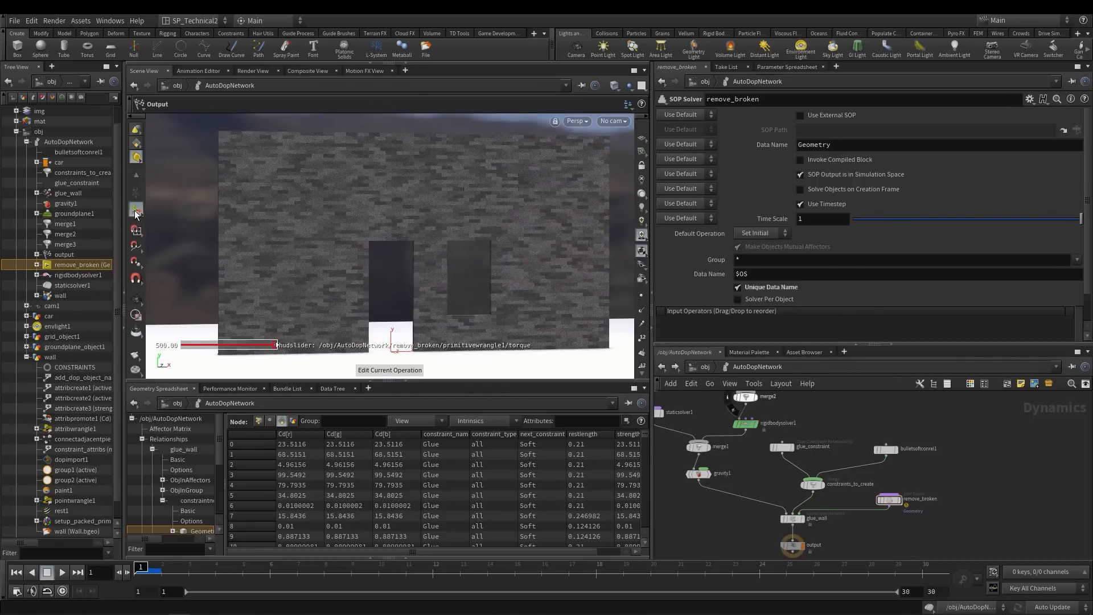
pyautogui.moveTo(217, 344); pyautogui.dragTo(226, 281, button='middle')
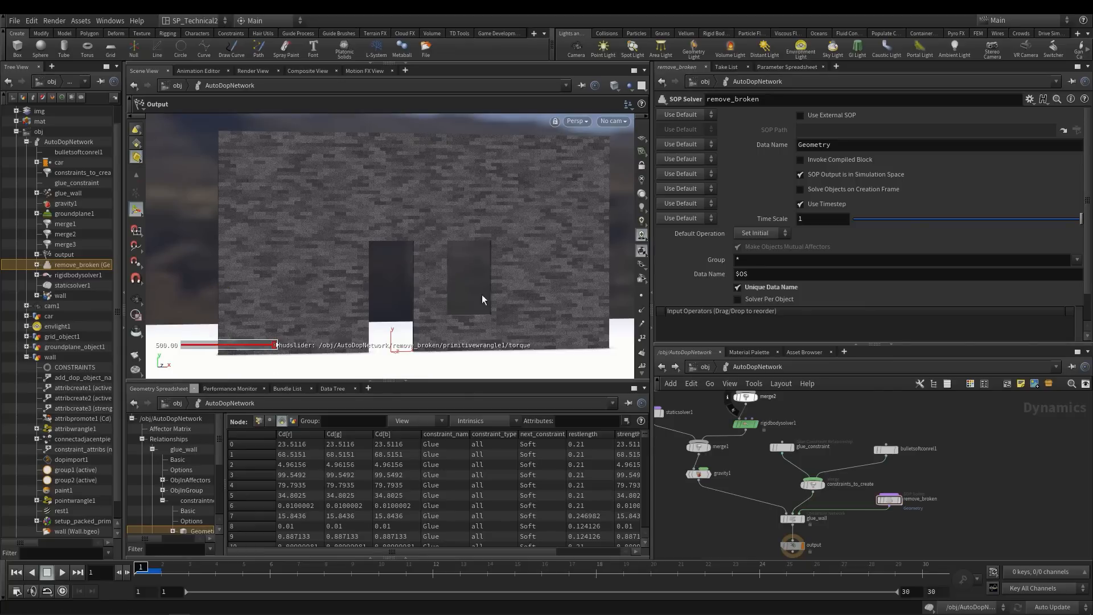
# Play the simulation to frame 20, examine the broken wall from several angles, and return to frame 1
pyautogui.click(136, 296)
pyautogui.moveTo(379, 288)
pyautogui.mouseDown()
pyautogui.moveTo(371, 264)
pyautogui.moveTo(390, 264)
pyautogui.moveTo(411, 284)
pyautogui.moveTo(392, 279)
pyautogui.mouseUp()
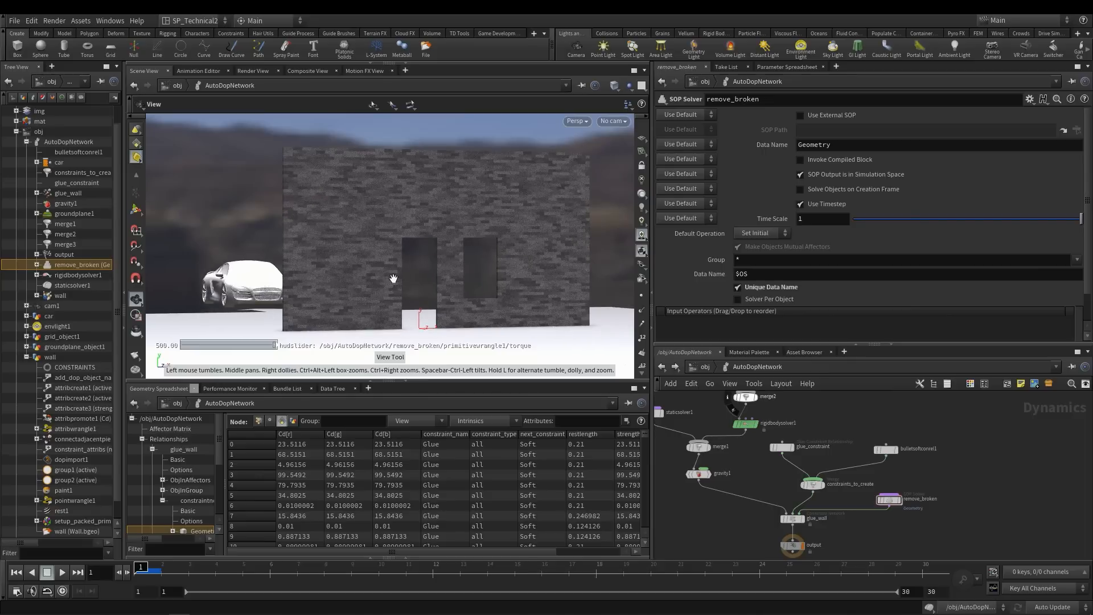
pyautogui.press('Up')
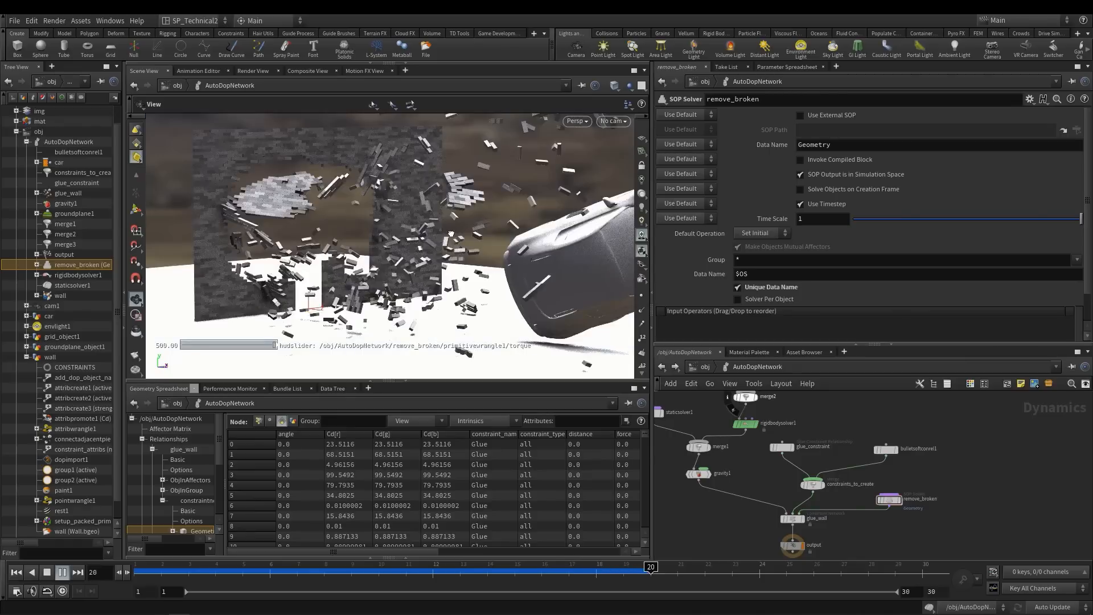
pyautogui.press('Escape')
pyautogui.moveTo(451, 234)
pyautogui.mouseDown()
pyautogui.moveTo(456, 205)
pyautogui.moveTo(462, 222)
pyautogui.mouseUp()
pyautogui.moveTo(462, 222); pyautogui.dragTo(493, 263, button='right')
pyautogui.moveTo(493, 262); pyautogui.dragTo(465, 253)
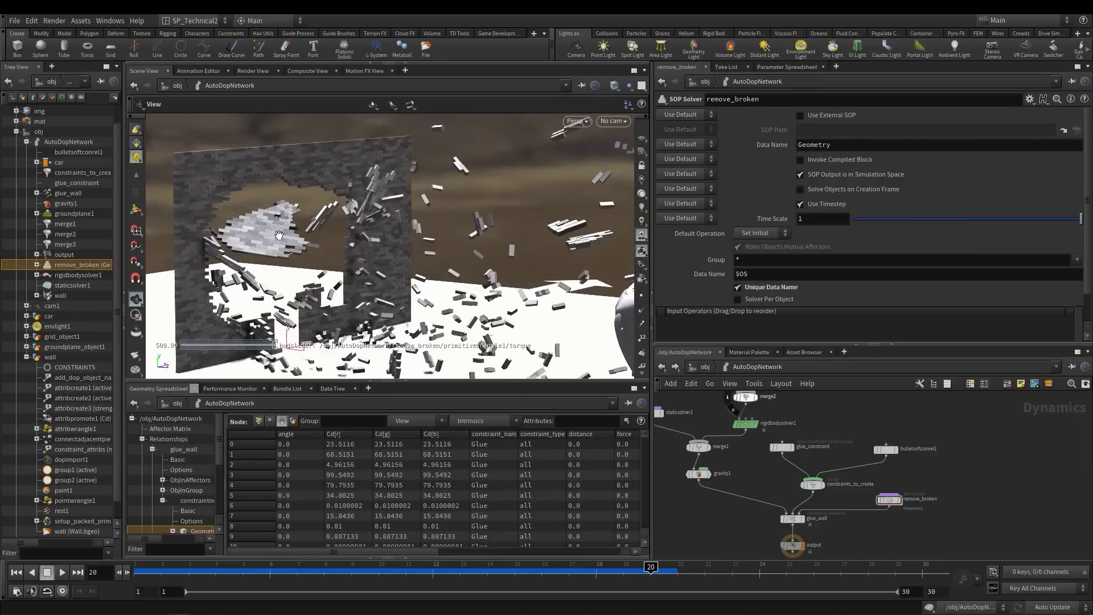
pyautogui.moveTo(531, 292); pyautogui.dragTo(493, 268)
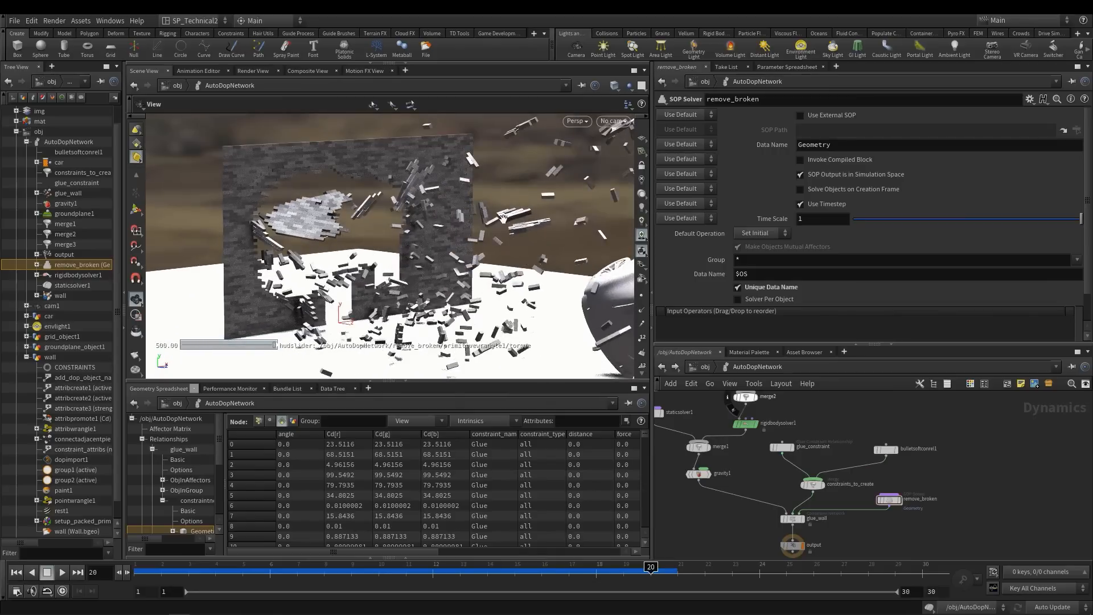
pyautogui.hotkey('ctrl', 'Up')
pyautogui.moveTo(502, 289); pyautogui.dragTo(472, 251)
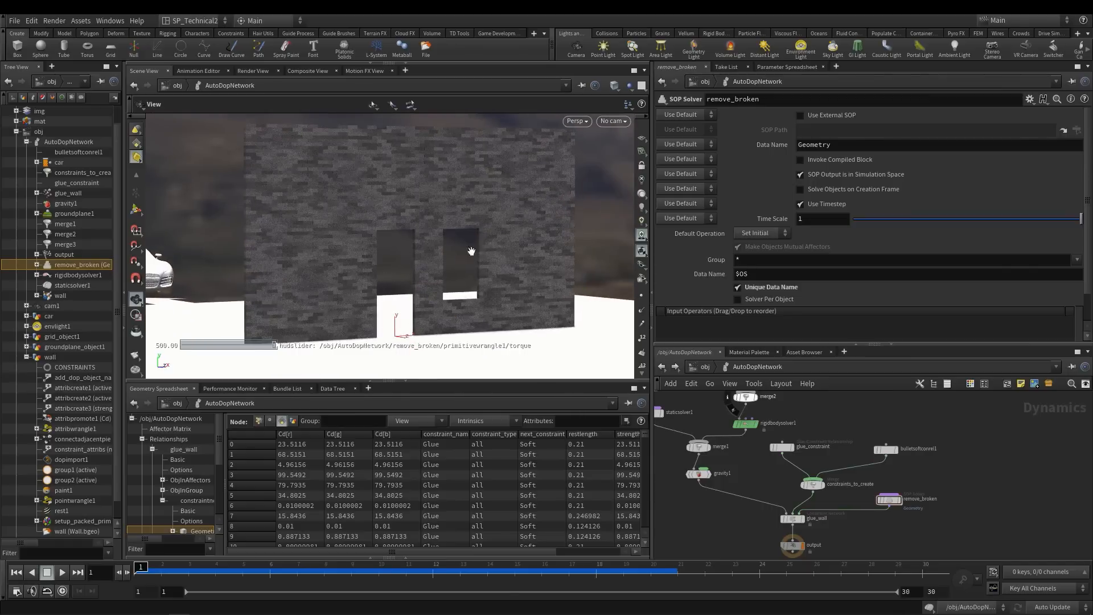
# Go to the wall object's network and display its rest1 node
pyautogui.click(759, 366)
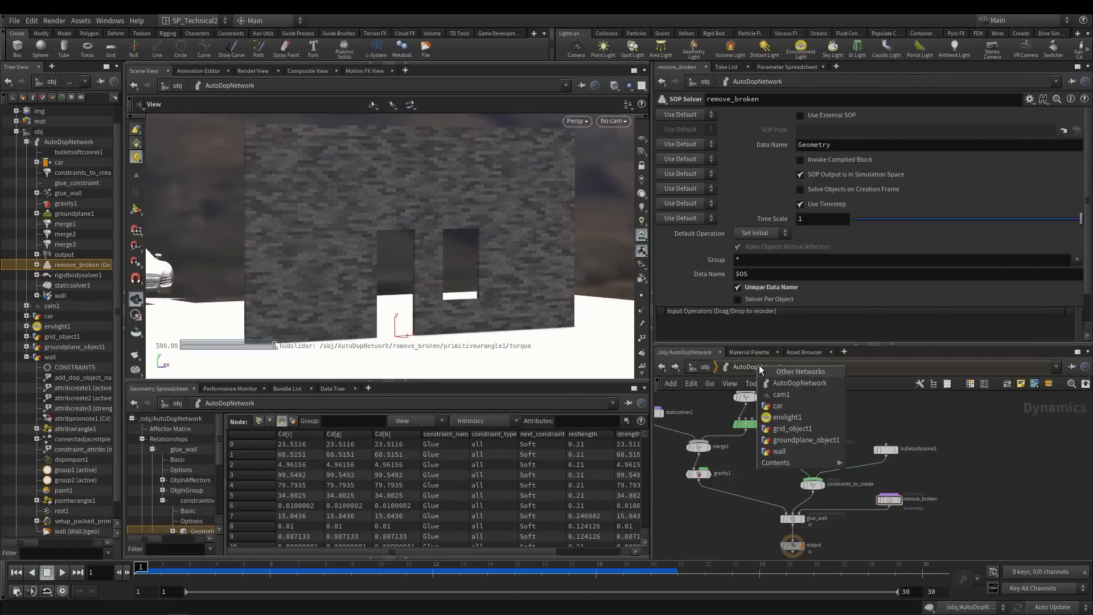
pyautogui.click(804, 451)
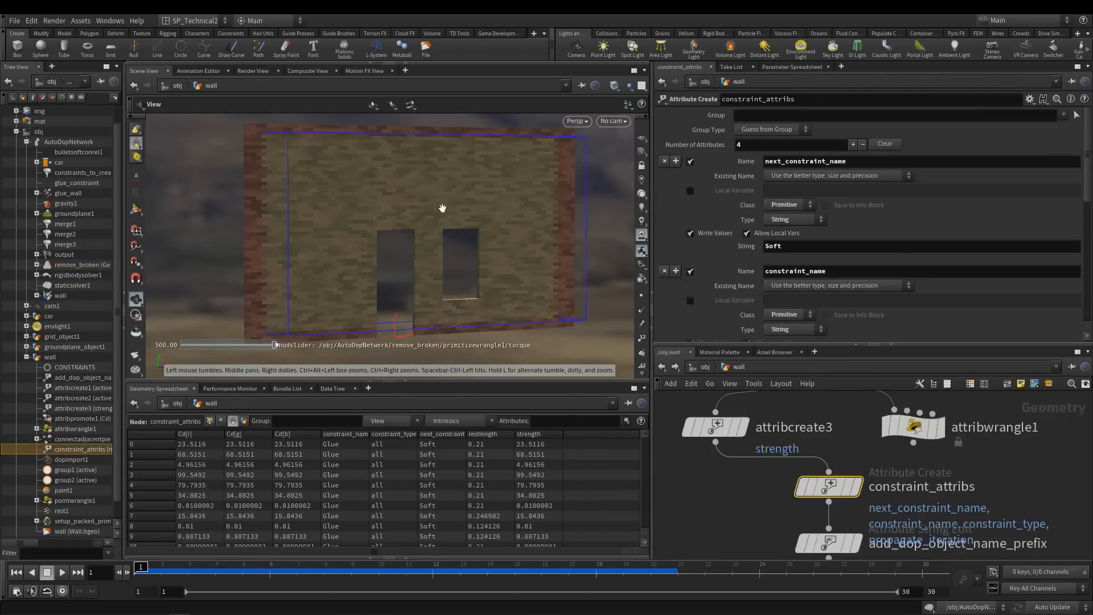
pyautogui.moveTo(739, 343); pyautogui.dragTo(722, 234)
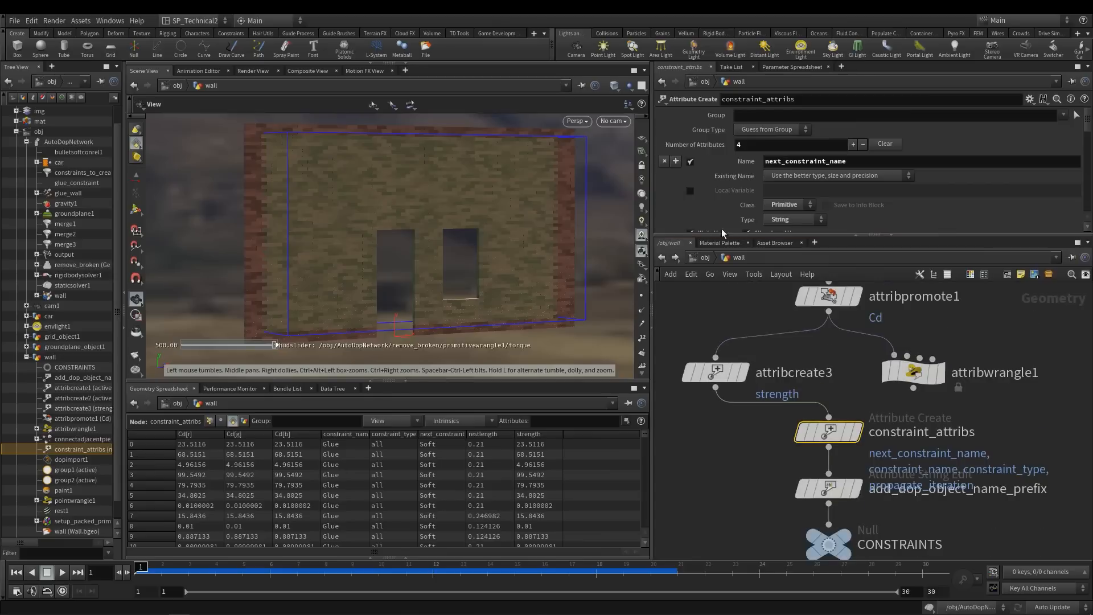
pyautogui.scroll(-5, 942, 344)
pyautogui.moveTo(958, 313); pyautogui.dragTo(958, 493, button='middle')
pyautogui.moveTo(867, 332); pyautogui.dragTo(892, 414, button='middle')
pyautogui.scroll(4, 880, 414)
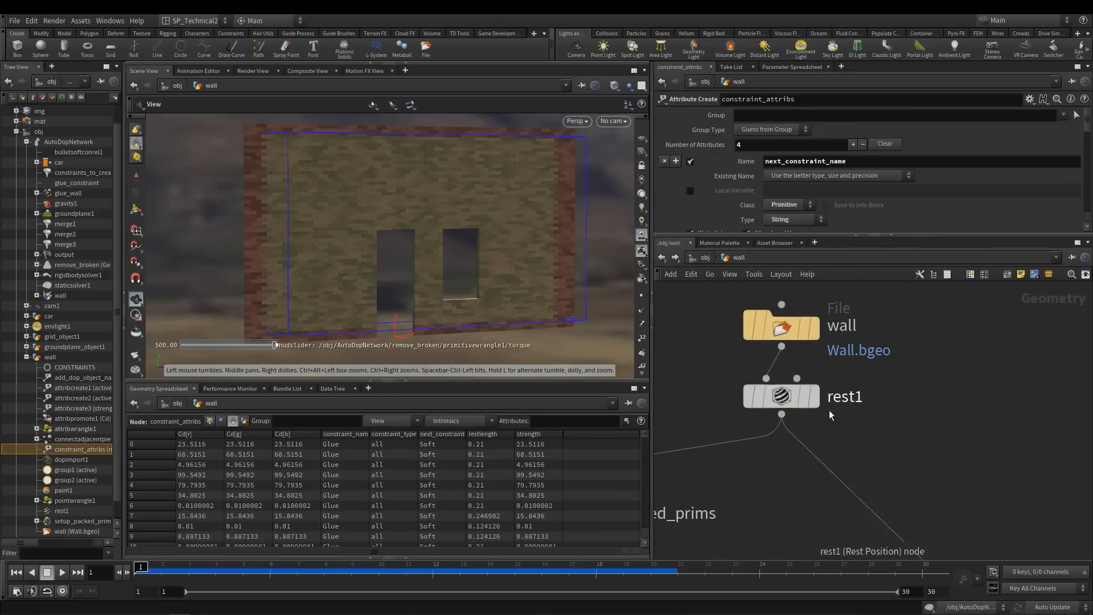
pyautogui.click(814, 397)
pyautogui.click(788, 396)
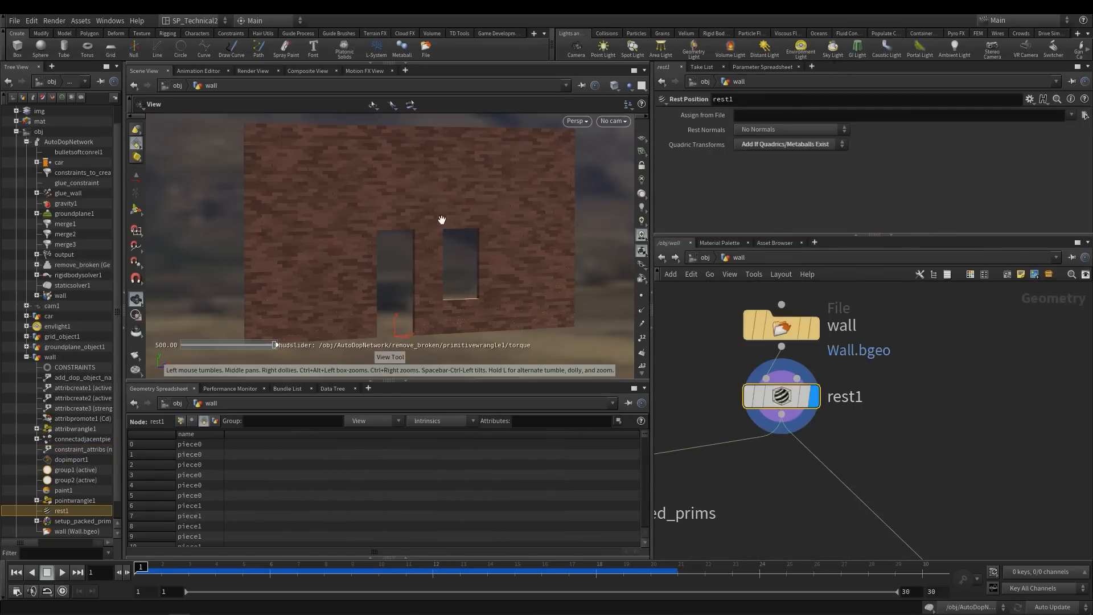
# Add an Exploded View node, connect it to rest1's output, and display it
pyautogui.moveTo(937, 390); pyautogui.dragTo(886, 400, button='middle')
pyautogui.click(874, 394)
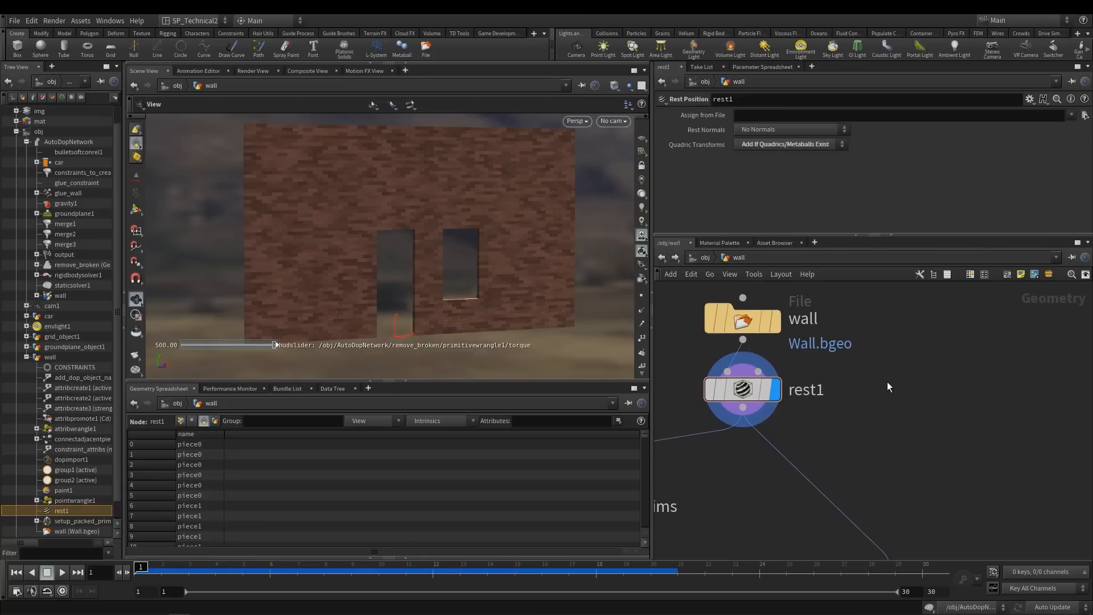
pyautogui.press('Tab')
pyautogui.write('explo')
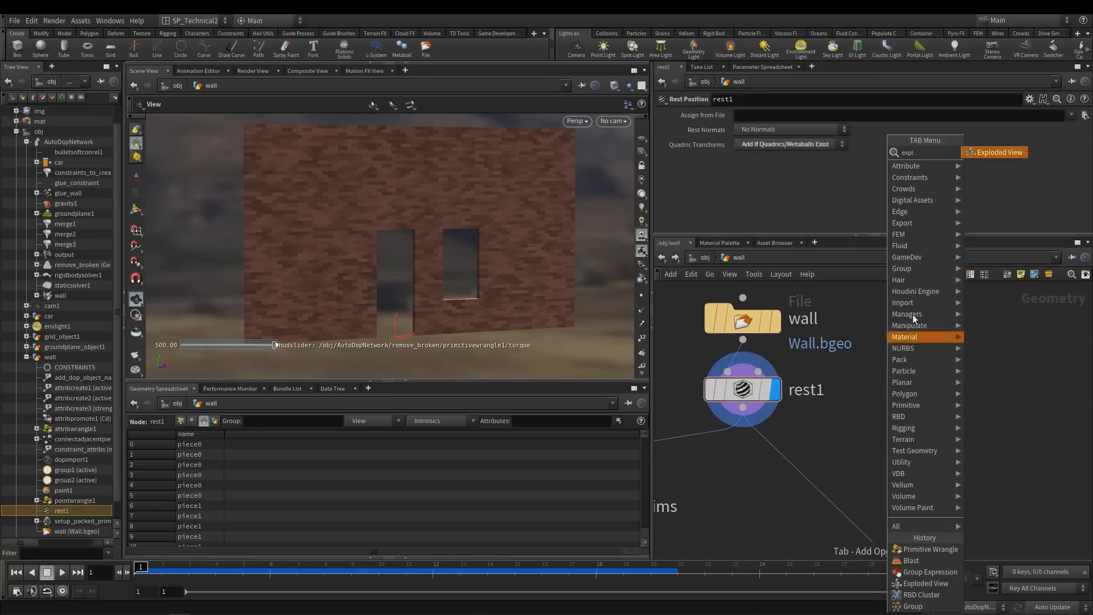
pyautogui.click(989, 153)
pyautogui.click(924, 419)
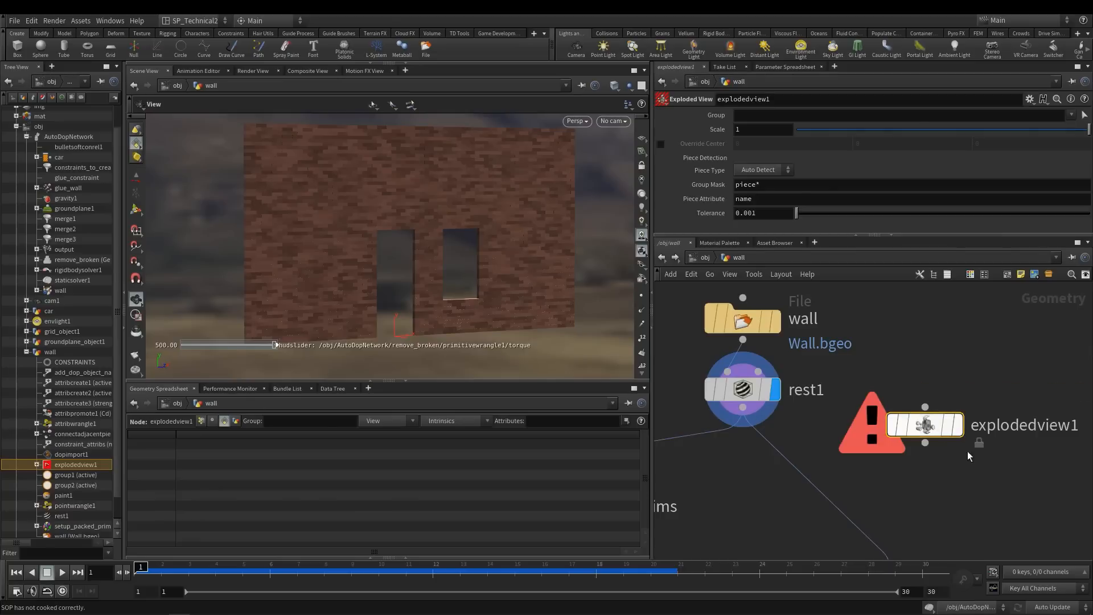
pyautogui.click(925, 406)
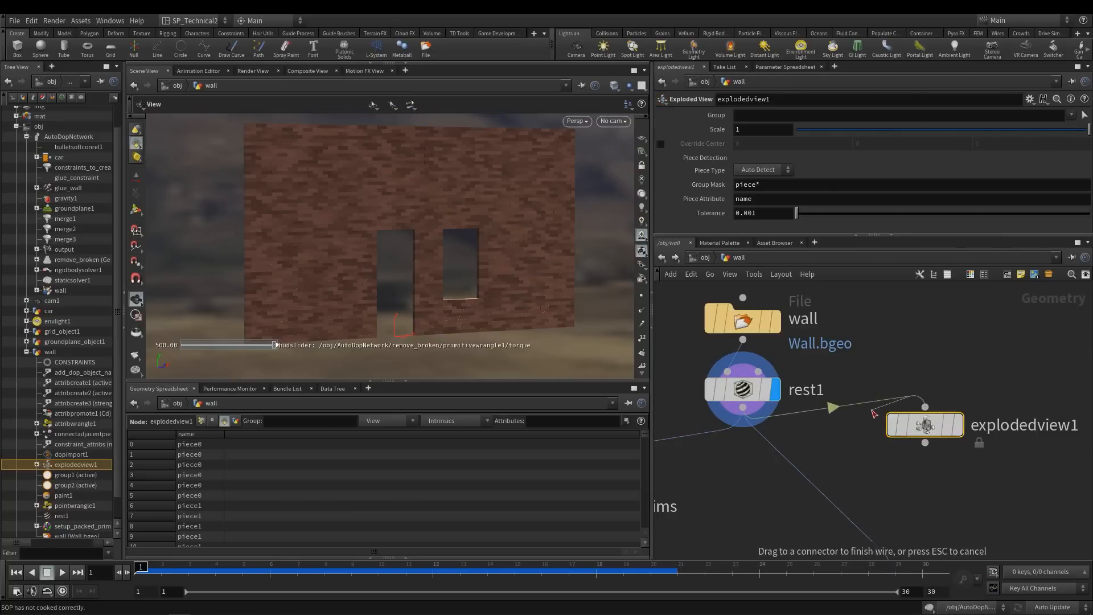
pyautogui.click(957, 425)
pyautogui.scroll(-10, 439, 293)
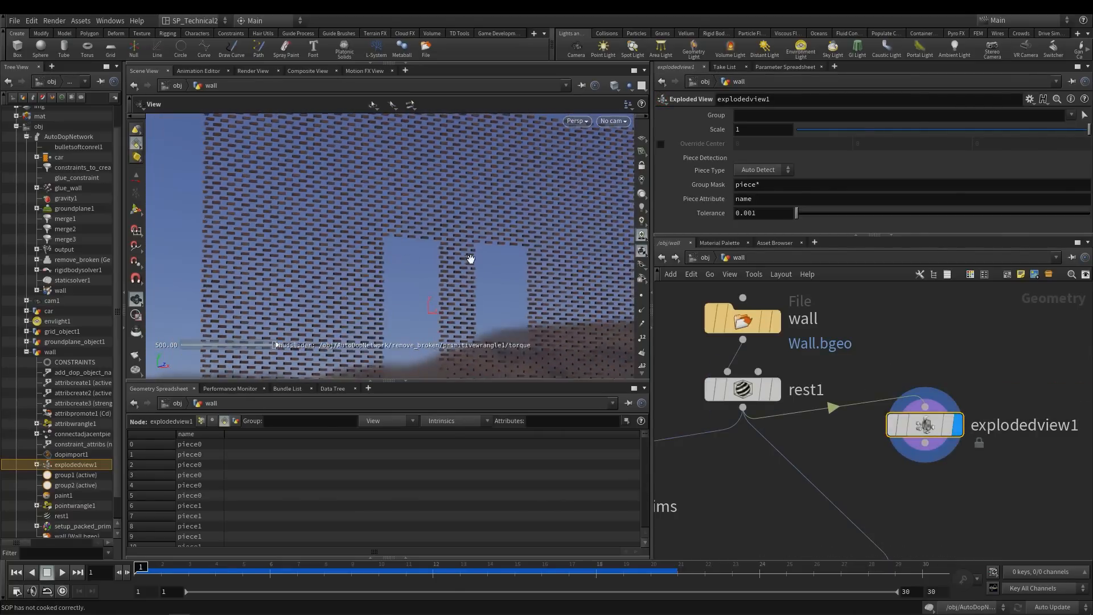
# Try adjusting explodedview1's Scale, and reposition the node slightly lower beside rest1
pyautogui.moveTo(431, 244); pyautogui.dragTo(380, 160)
pyautogui.moveTo(1037, 134); pyautogui.dragTo(718, 138)
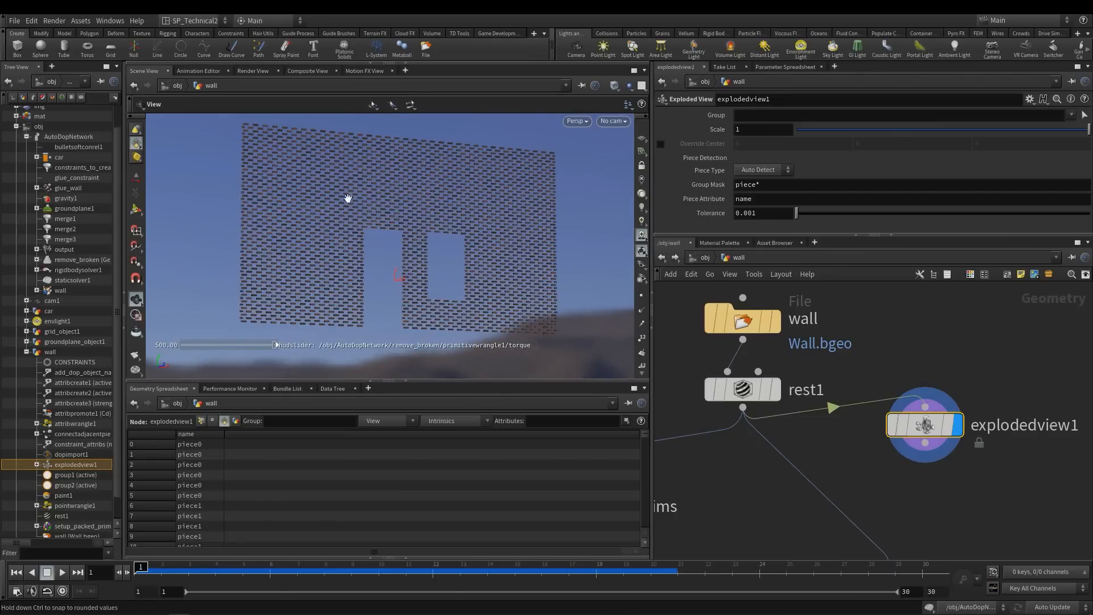
pyautogui.moveTo(848, 428); pyautogui.dragTo(845, 409, button='middle')
pyautogui.moveTo(923, 408); pyautogui.dragTo(934, 432)
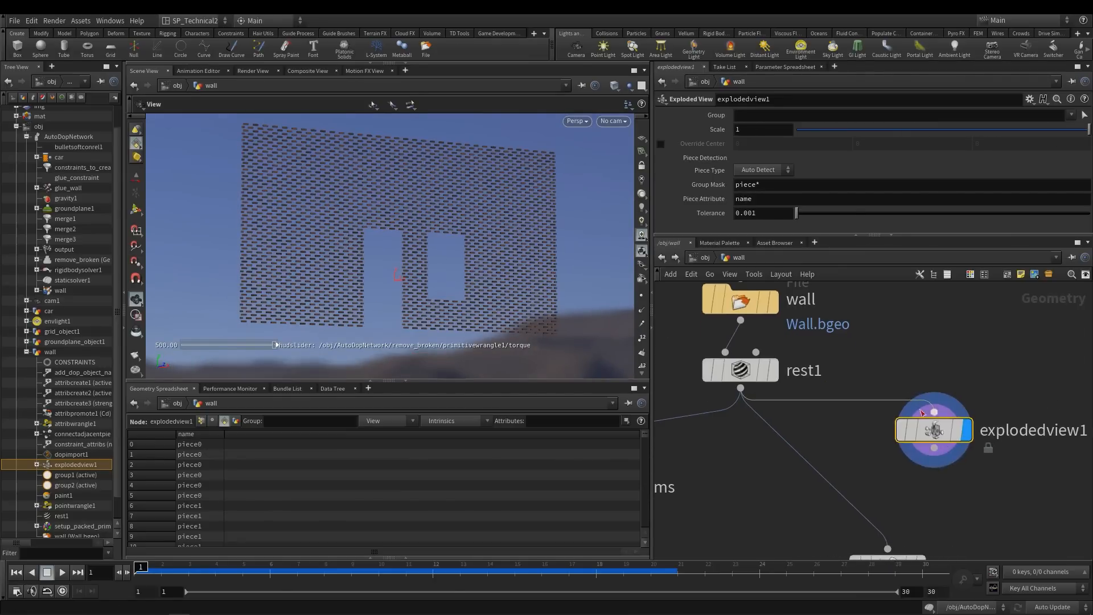
pyautogui.moveTo(872, 345); pyautogui.dragTo(872, 350, button='middle')
pyautogui.keyDown('shift'); pyautogui.moveTo(735, 383); pyautogui.dragTo(733, 347); pyautogui.keyUp('shift')
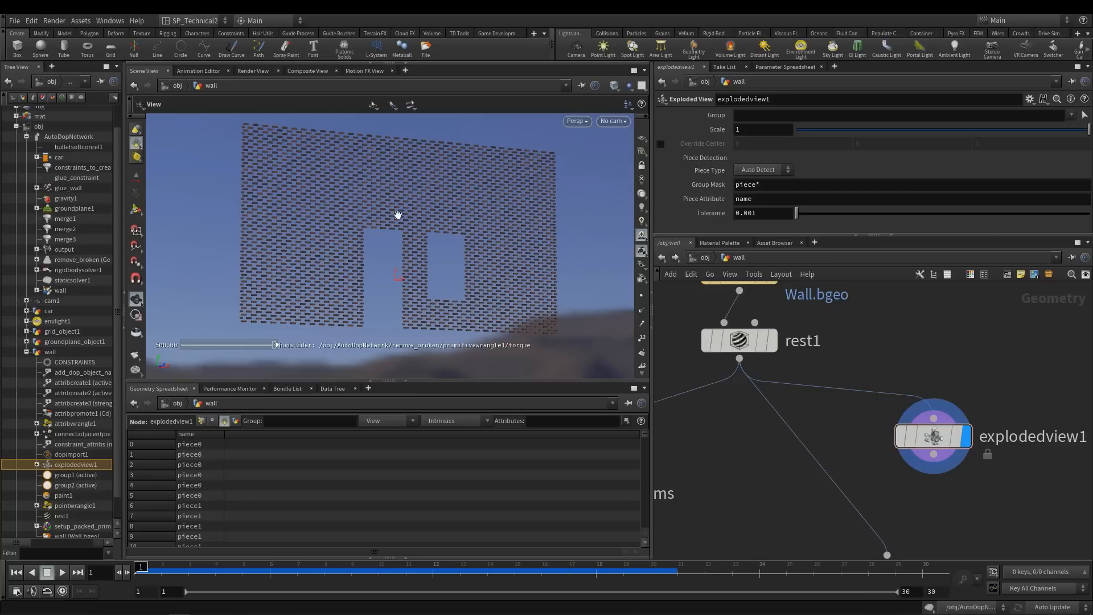
pyautogui.moveTo(908, 434); pyautogui.dragTo(910, 452)
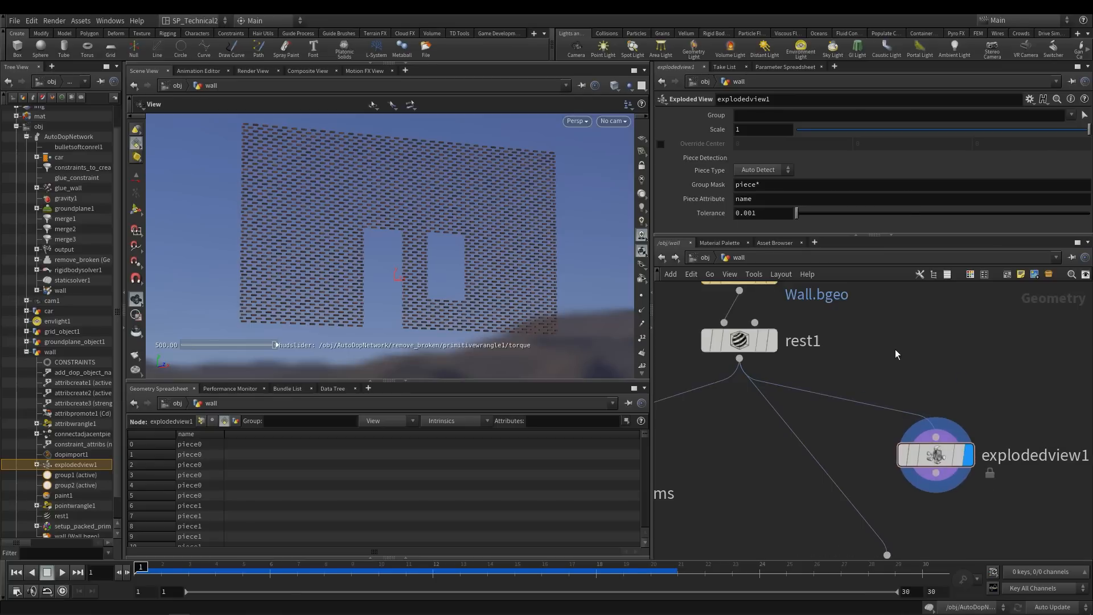
# Add an RBD Cluster node and insert it between rest1 and explodedview1
pyautogui.press('Tab')
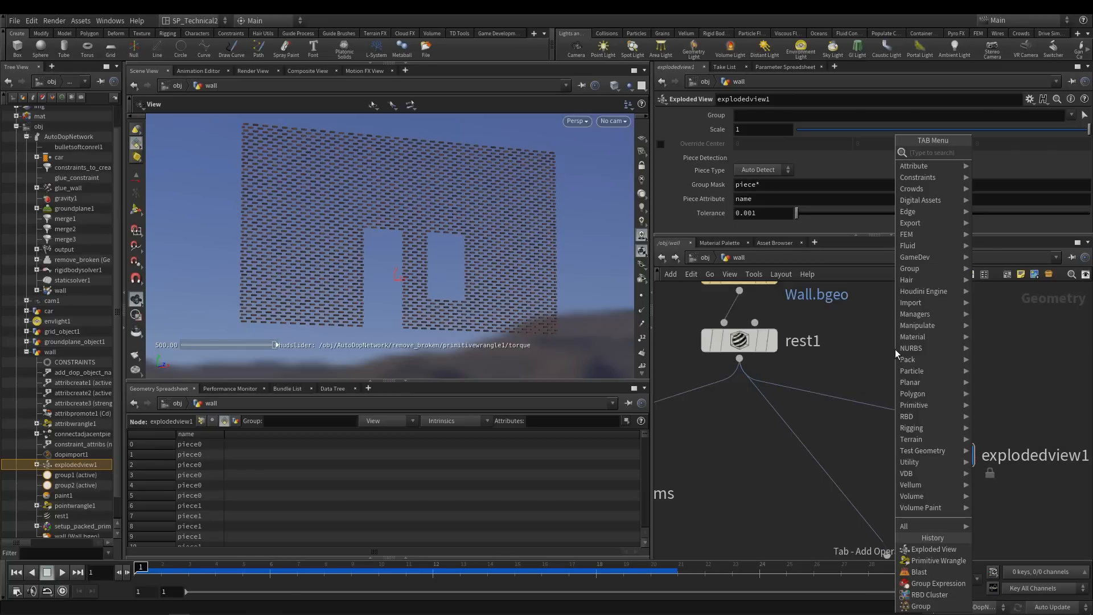
pyautogui.write('rbdc')
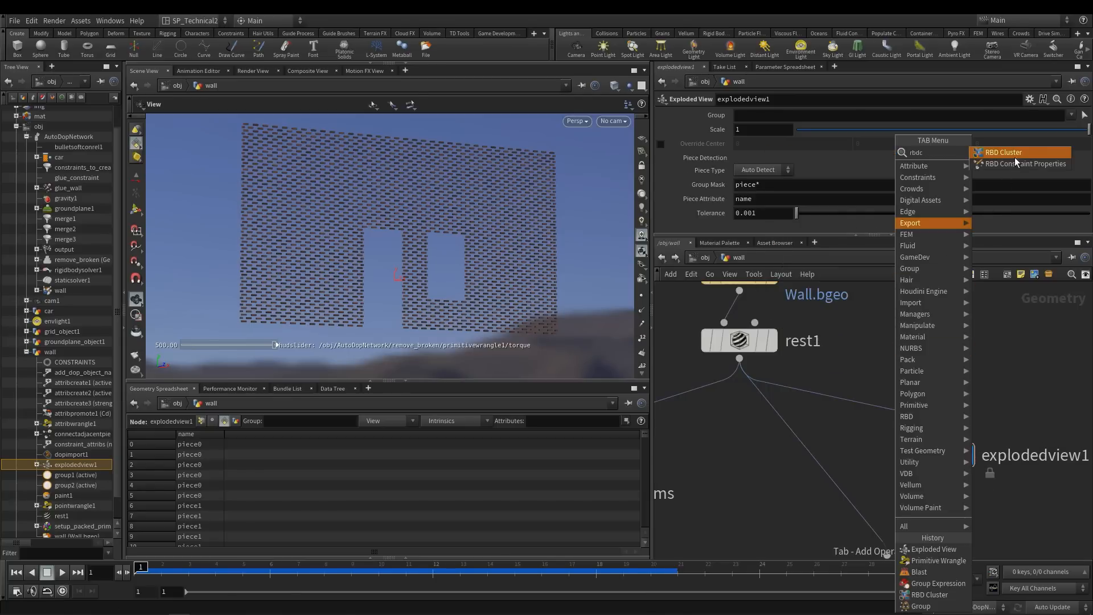
pyautogui.press('Return')
pyautogui.click(923, 354)
pyautogui.moveTo(739, 358); pyautogui.dragTo(936, 438)
pyautogui.moveTo(922, 359); pyautogui.dragTo(902, 388)
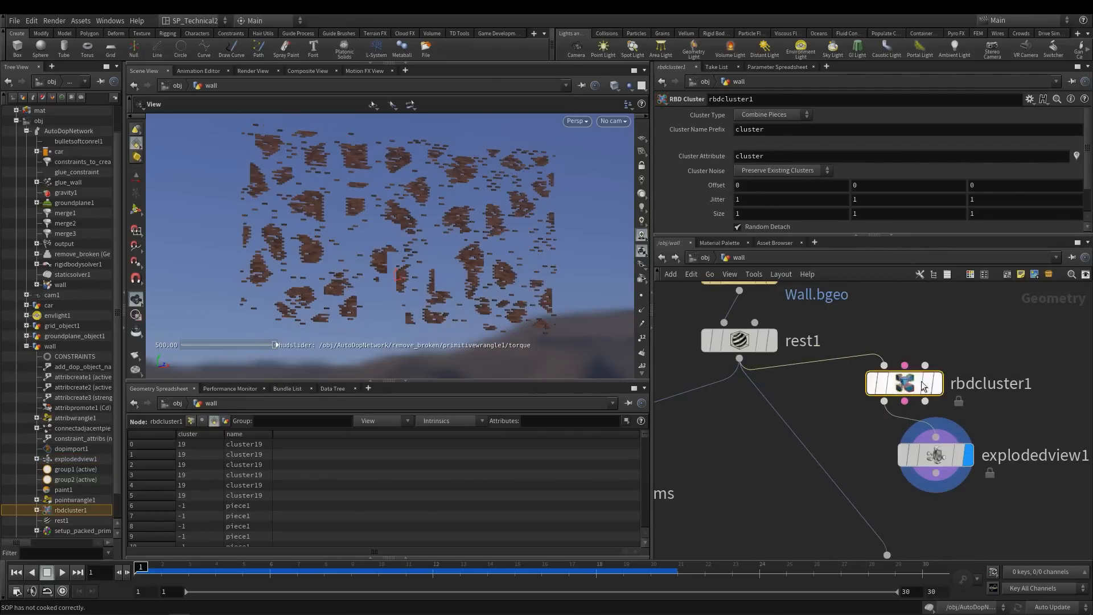
pyautogui.moveTo(415, 224)
pyautogui.mouseDown()
pyautogui.moveTo(390, 219)
pyautogui.moveTo(415, 224)
pyautogui.mouseUp()
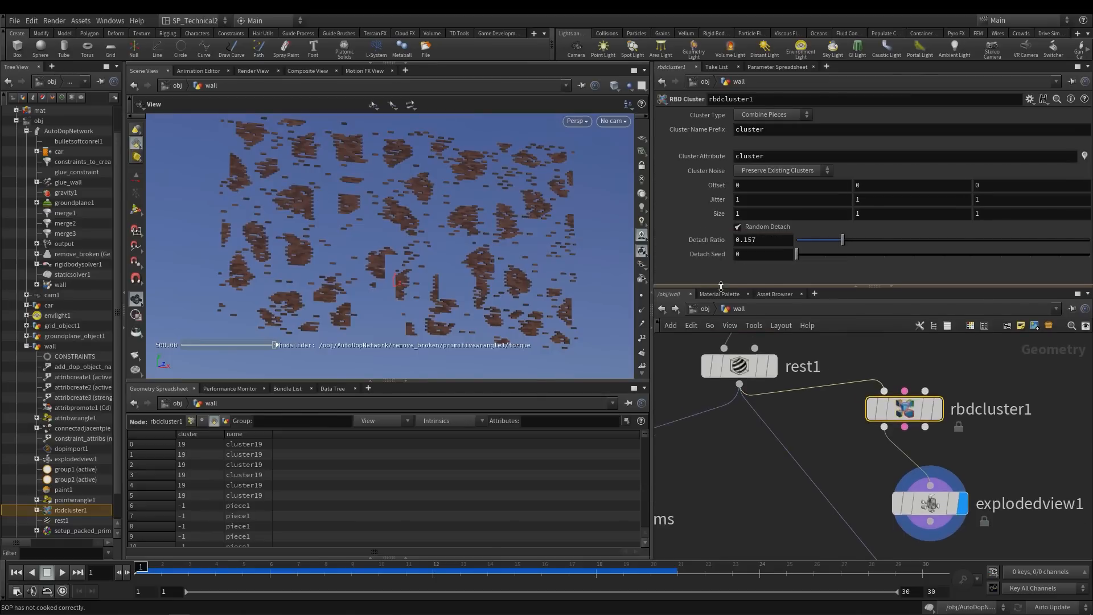
# Turn off Random Detach on rbdcluster1, try several cluster Size values including 2.9 on the first axis, and revert Size to defaults
pyautogui.moveTo(795, 160); pyautogui.dragTo(705, 159)
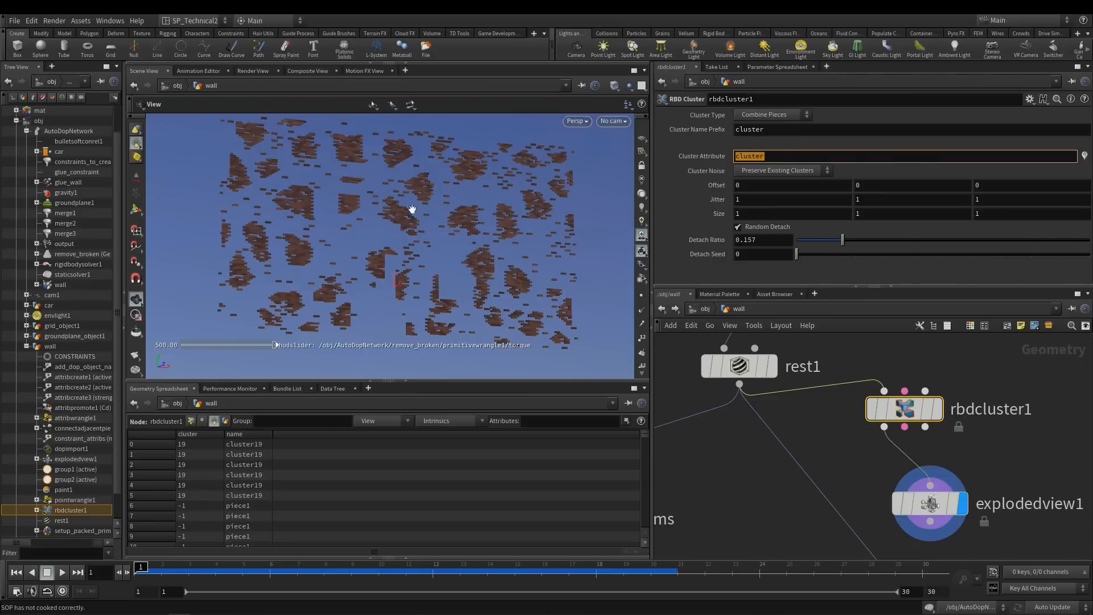
pyautogui.click(760, 227)
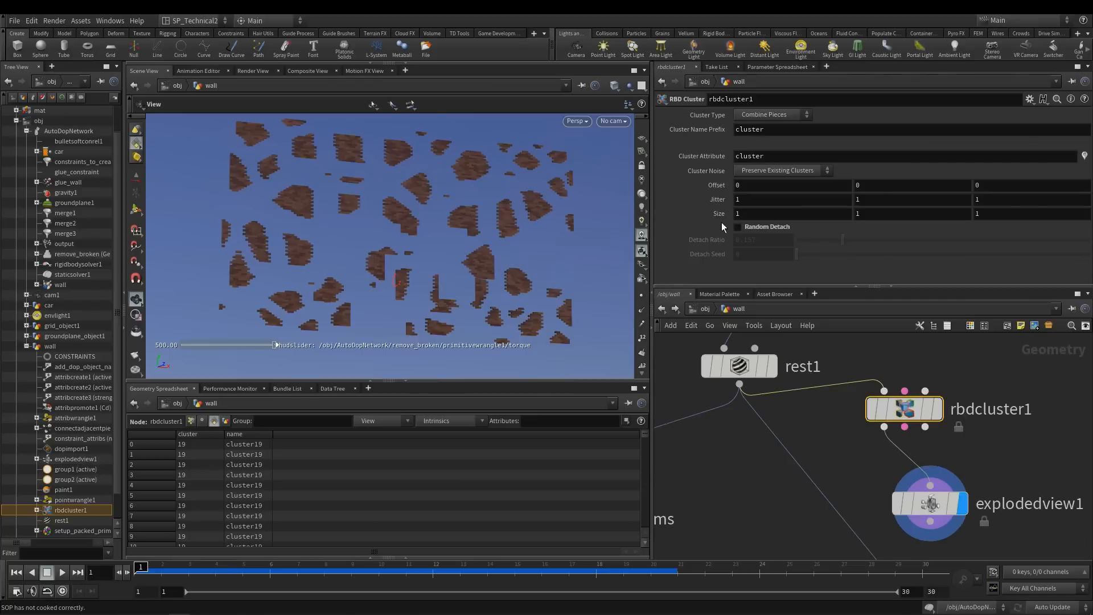
pyautogui.moveTo(692, 213); pyautogui.dragTo(723, 210, button='middle')
pyautogui.moveTo(874, 214); pyautogui.dragTo(1061, 218, button='middle')
pyautogui.hotkey('ctrl', 'z')
pyautogui.moveTo(751, 216); pyautogui.dragTo(861, 214, button='middle')
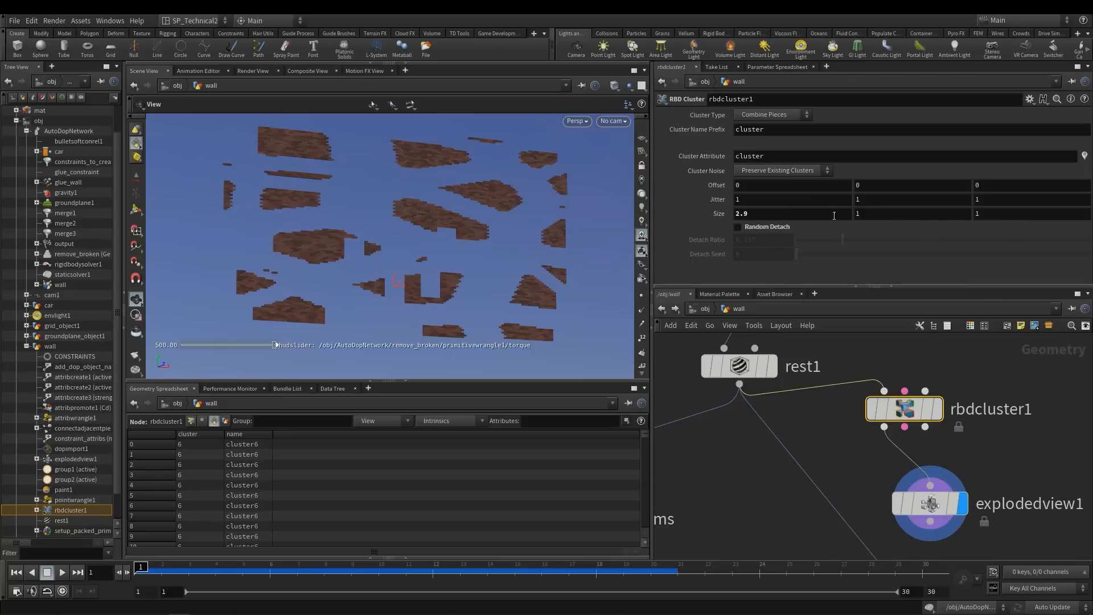
pyautogui.rightClick(697, 212)
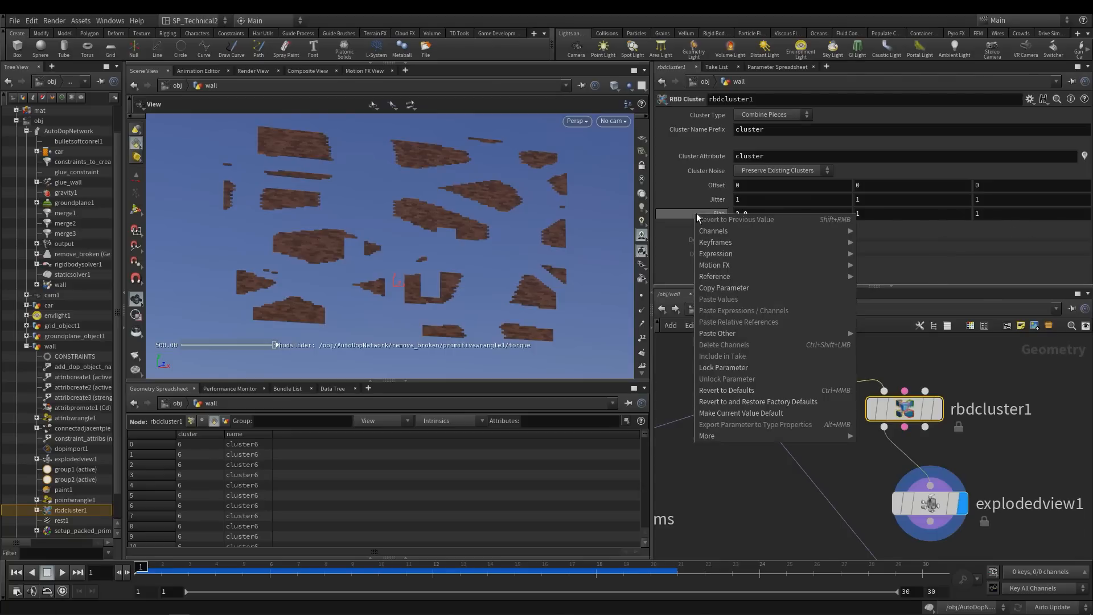
pyautogui.click(743, 392)
pyautogui.moveTo(718, 212); pyautogui.dragTo(720, 227, button='middle')
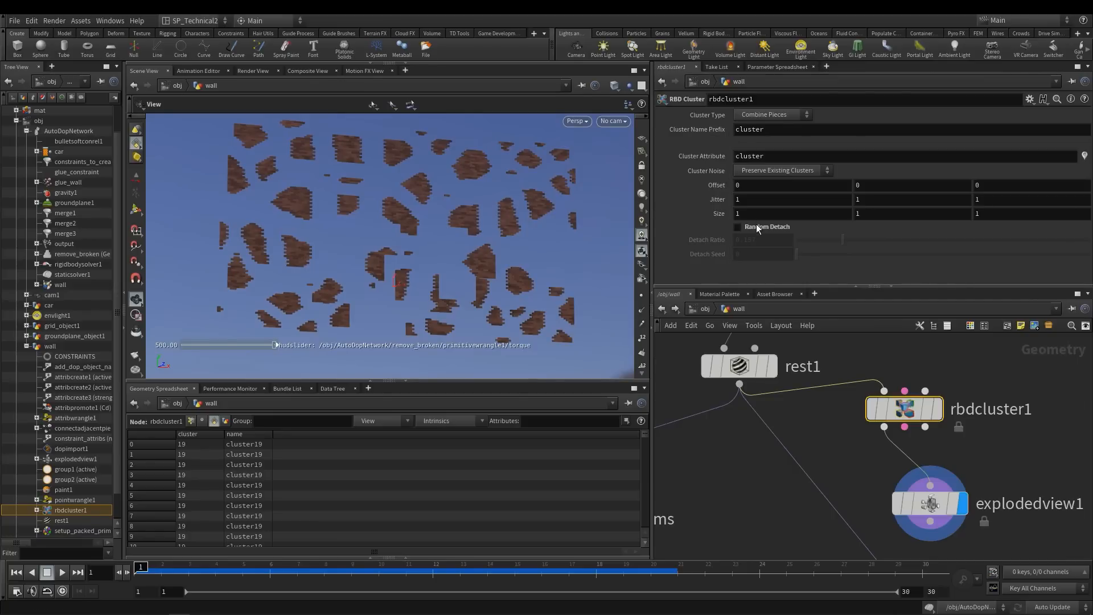
# Turn Random Detach back on for rbdcluster1 and set the Detach Ratio to 0.136
pyautogui.moveTo(849, 241); pyautogui.dragTo(989, 258)
pyautogui.moveTo(907, 262); pyautogui.dragTo(838, 244)
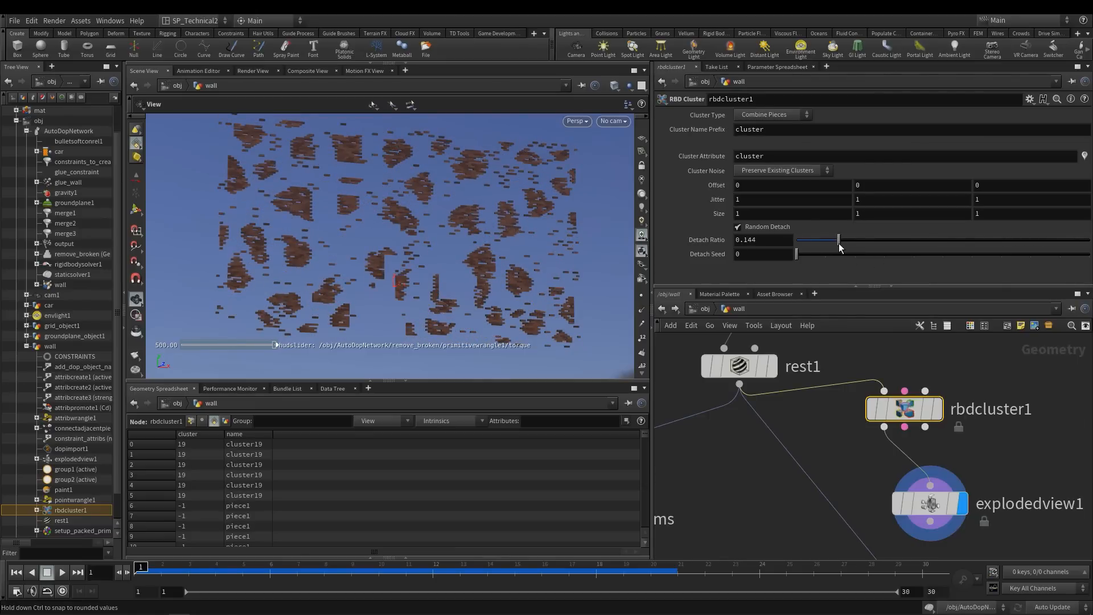
pyautogui.moveTo(836, 246); pyautogui.dragTo(837, 246)
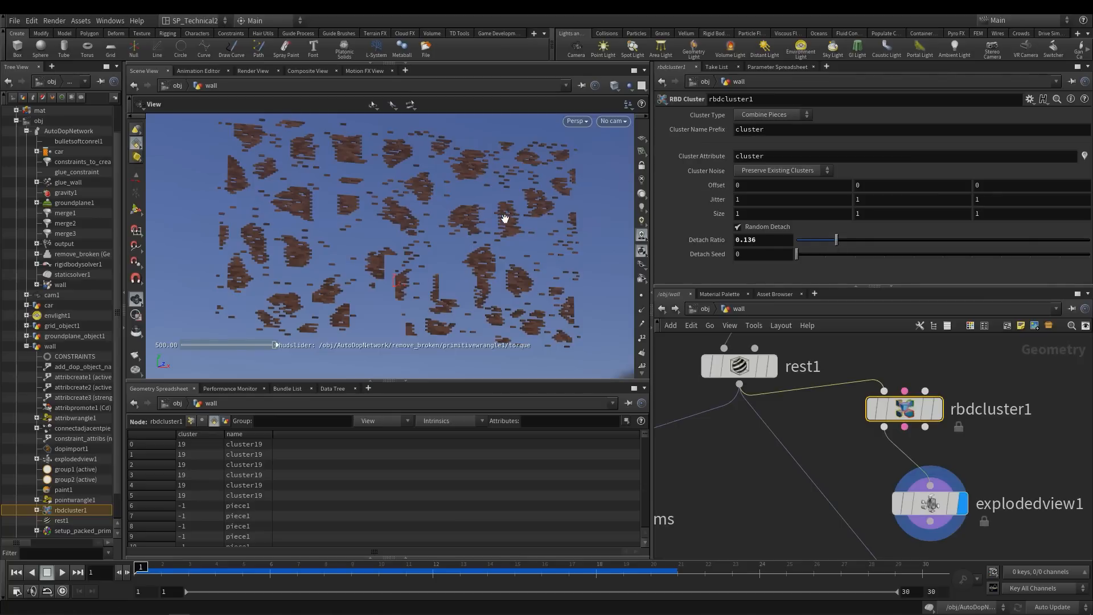
# Set rbdcluster1's Size to 0.25 on all three axes and inspect the smaller exploded brick clusters
pyautogui.moveTo(705, 217); pyautogui.dragTo(332, 215, button='middle')
pyautogui.scroll(4, 344, 183)
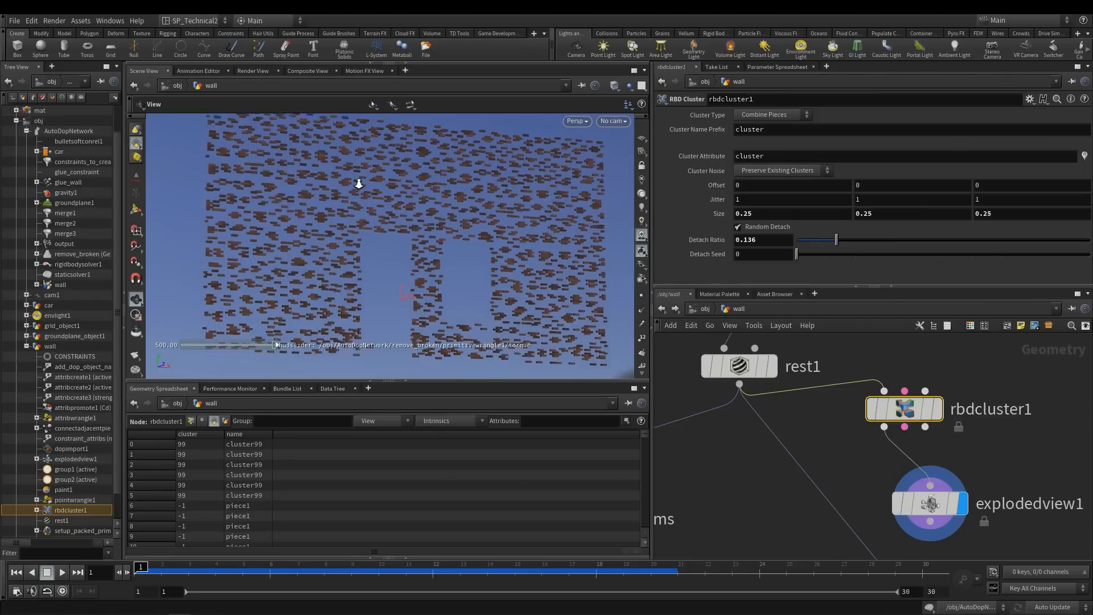
pyautogui.moveTo(344, 182); pyautogui.dragTo(357, 192)
pyautogui.scroll(1, 416, 178)
pyautogui.moveTo(417, 178); pyautogui.dragTo(476, 194)
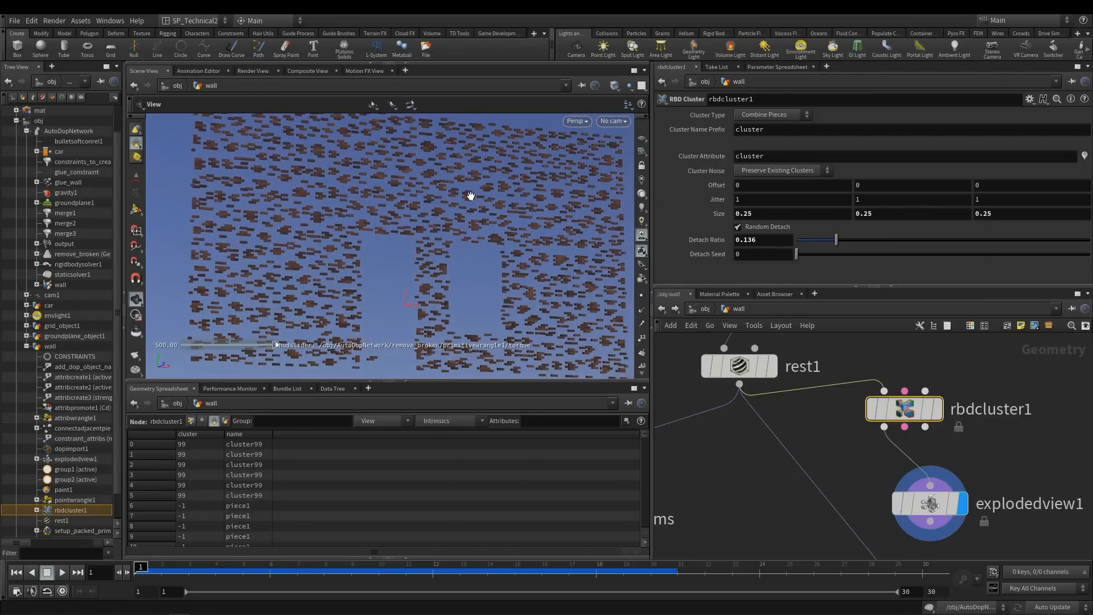
pyautogui.moveTo(463, 203)
pyautogui.mouseDown()
pyautogui.moveTo(439, 200)
pyautogui.moveTo(463, 215)
pyautogui.mouseUp()
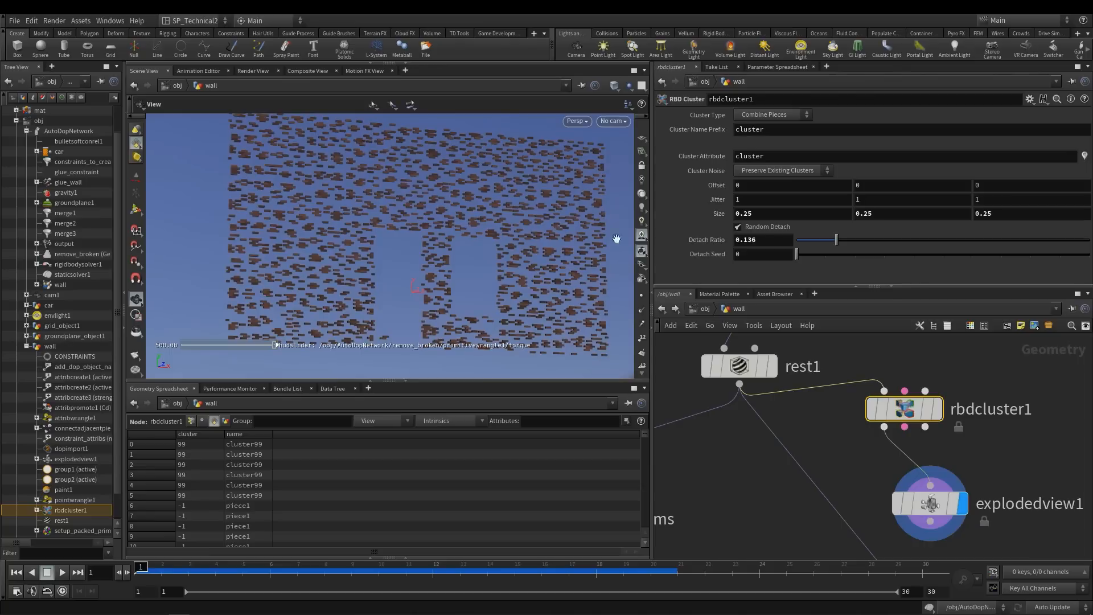
pyautogui.scroll(-3, 1024, 384)
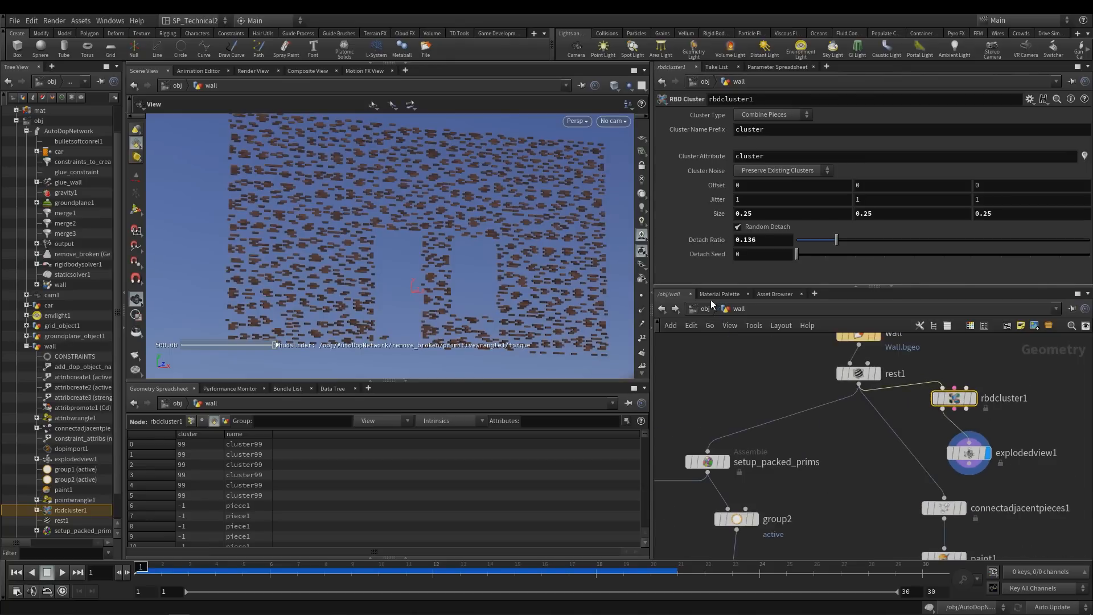
# Insert rbdcluster1 directly below rest1 so that it feeds all downstream branches, and display it
pyautogui.moveTo(710, 287); pyautogui.dragTo(712, 251)
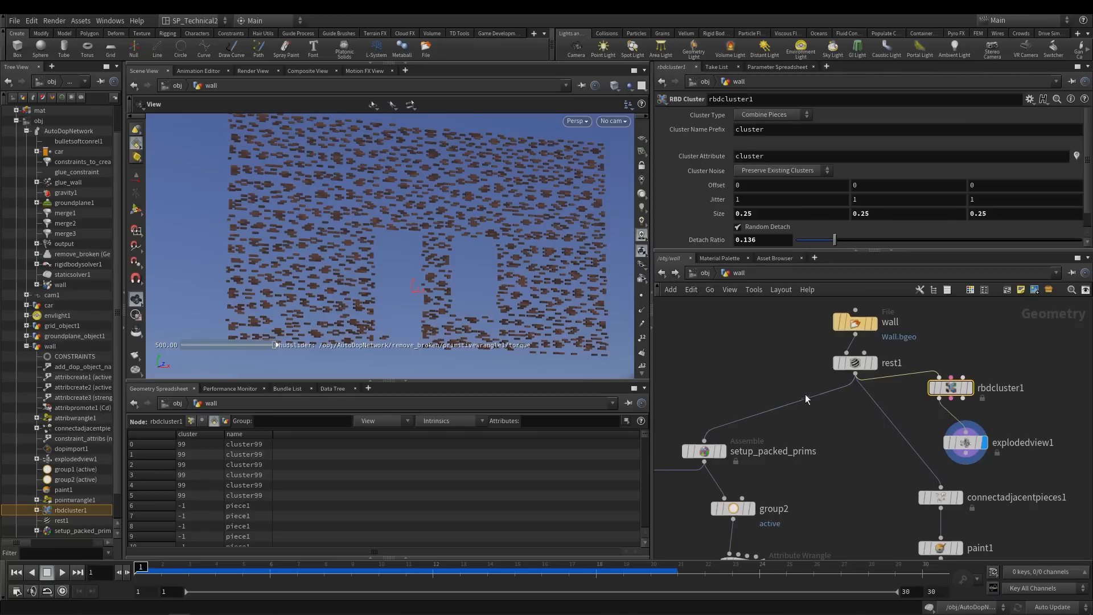
pyautogui.moveTo(929, 393)
pyautogui.mouseDown()
pyautogui.moveTo(806, 403)
pyautogui.moveTo(871, 420)
pyautogui.mouseUp()
pyautogui.moveTo(995, 383); pyautogui.dragTo(973, 366, button='middle')
pyautogui.moveTo(907, 427); pyautogui.dragTo(884, 404, button='middle')
pyautogui.click(838, 361)
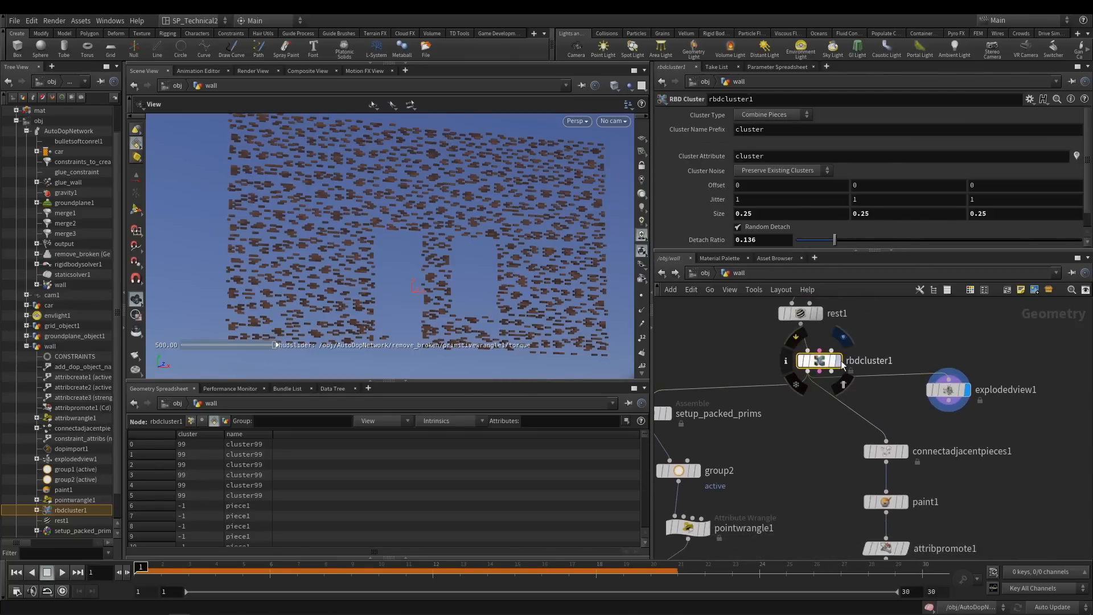
pyautogui.moveTo(820, 362); pyautogui.dragTo(780, 289, button='middle')
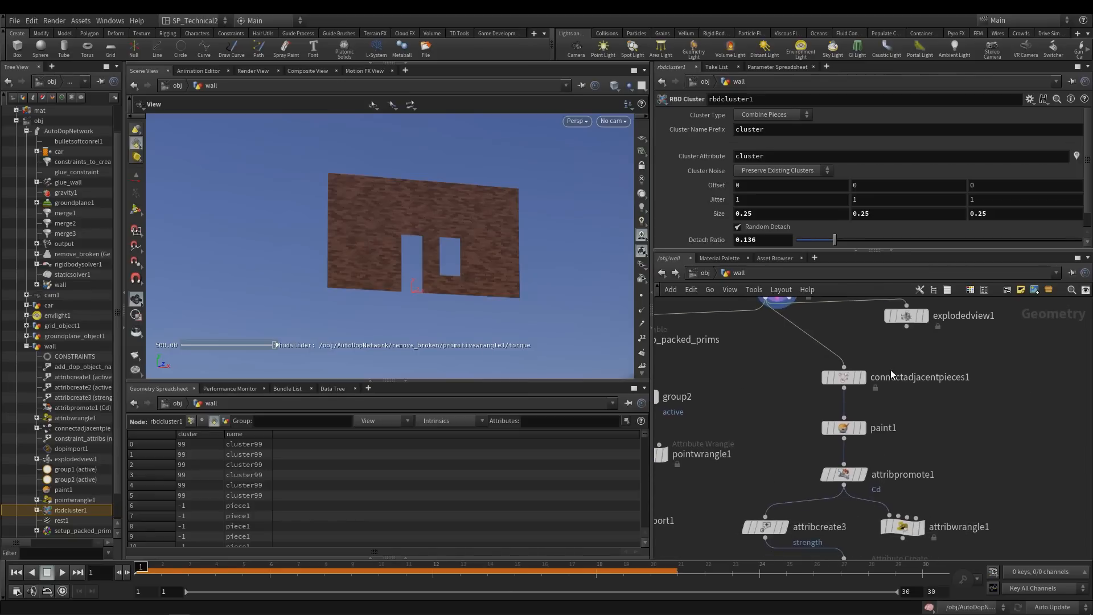
# Display connectadjacentpieces1 and examine the constraint network between the wall's clusters
pyautogui.click(861, 378)
pyautogui.scroll(5, 399, 216)
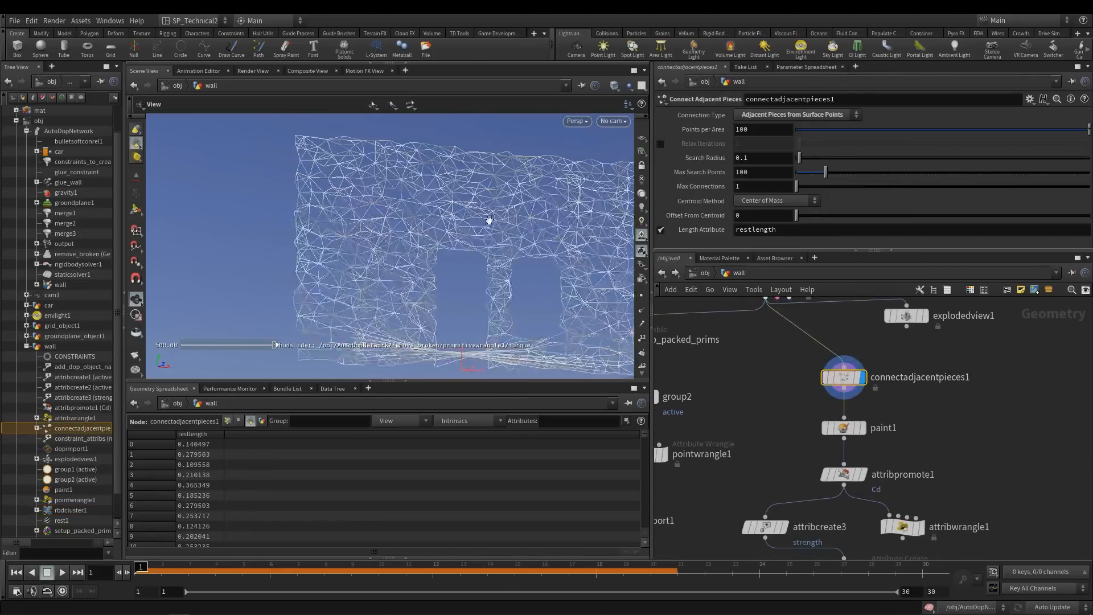
pyautogui.moveTo(436, 222); pyautogui.dragTo(415, 215, button='middle')
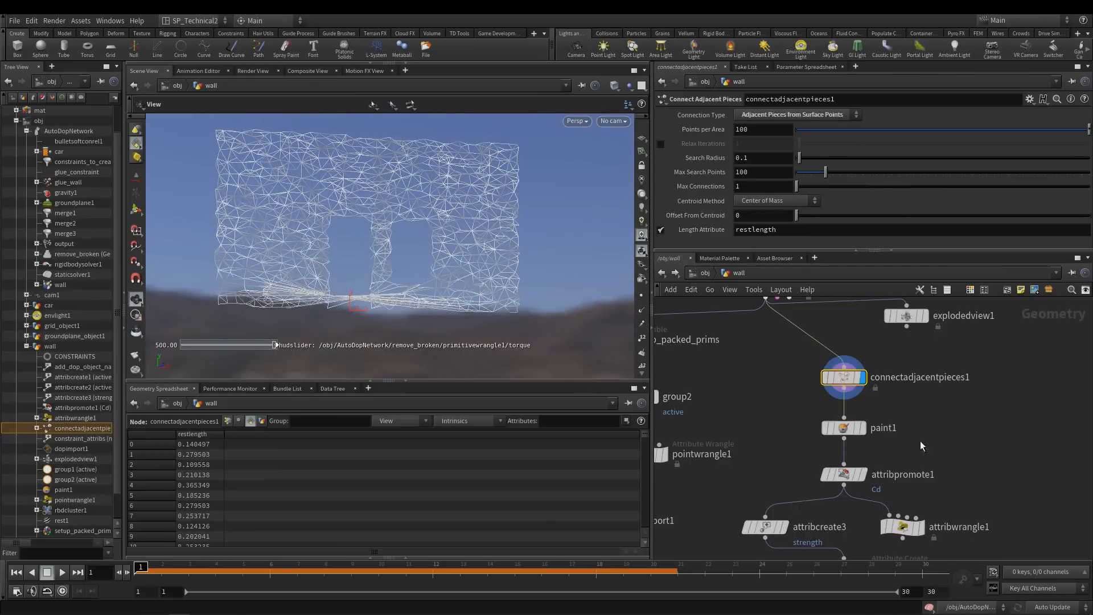
# Display and select paint1, and apply the .01 background color to the entire constraint network
pyautogui.moveTo(868, 435)
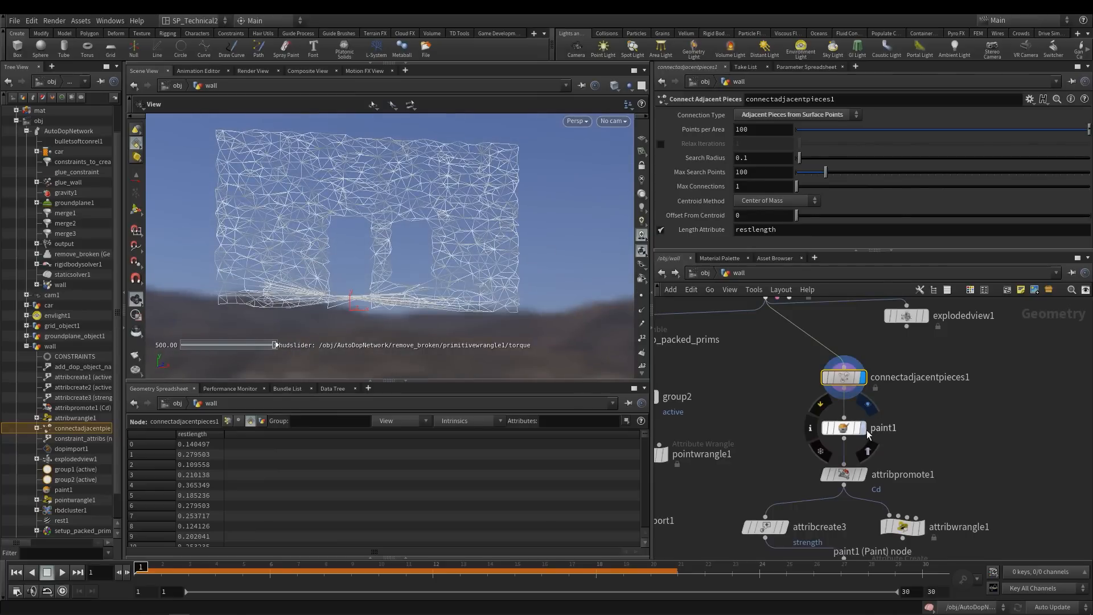
pyautogui.click(867, 435)
pyautogui.click(844, 428)
pyautogui.moveTo(338, 206)
pyautogui.mouseDown(button='middle')
pyautogui.moveTo(361, 214)
pyautogui.moveTo(415, 189)
pyautogui.mouseUp(button='middle')
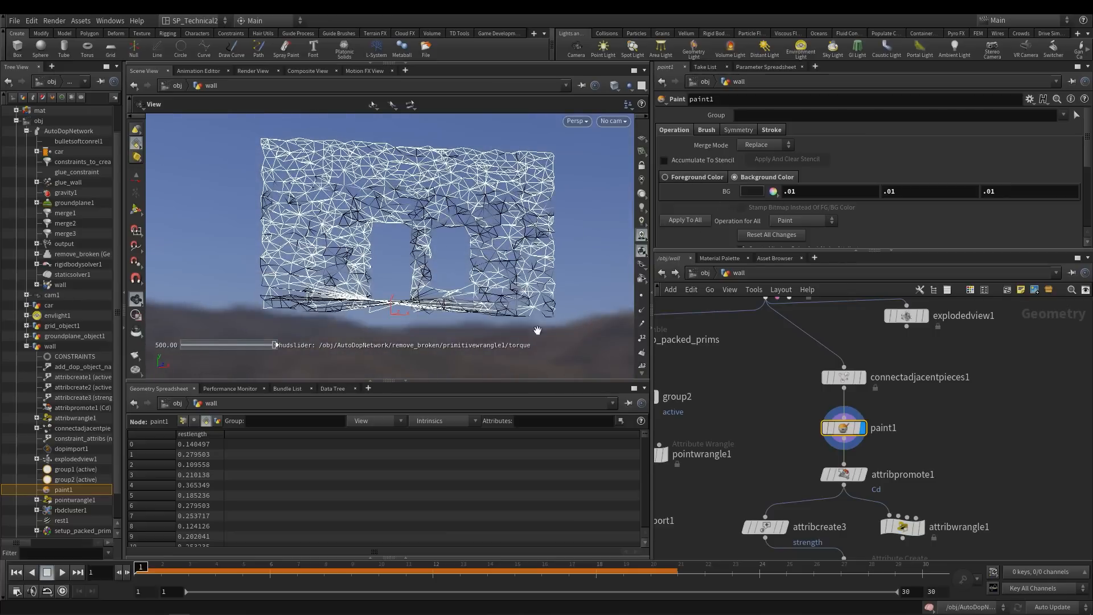
pyautogui.moveTo(596, 380); pyautogui.dragTo(596, 419)
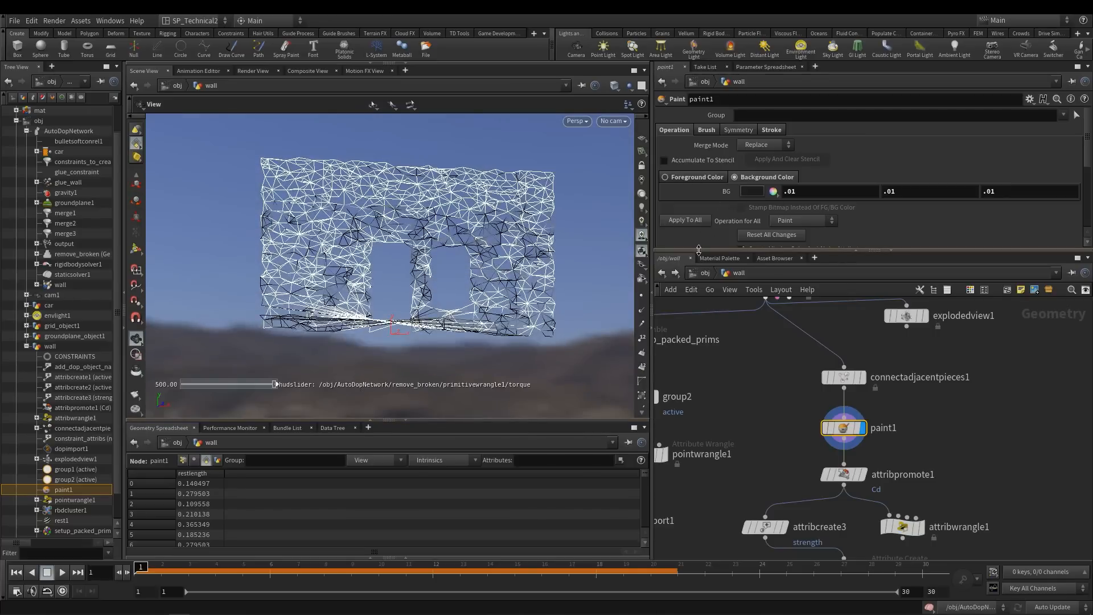
pyautogui.moveTo(698, 249); pyautogui.dragTo(699, 311)
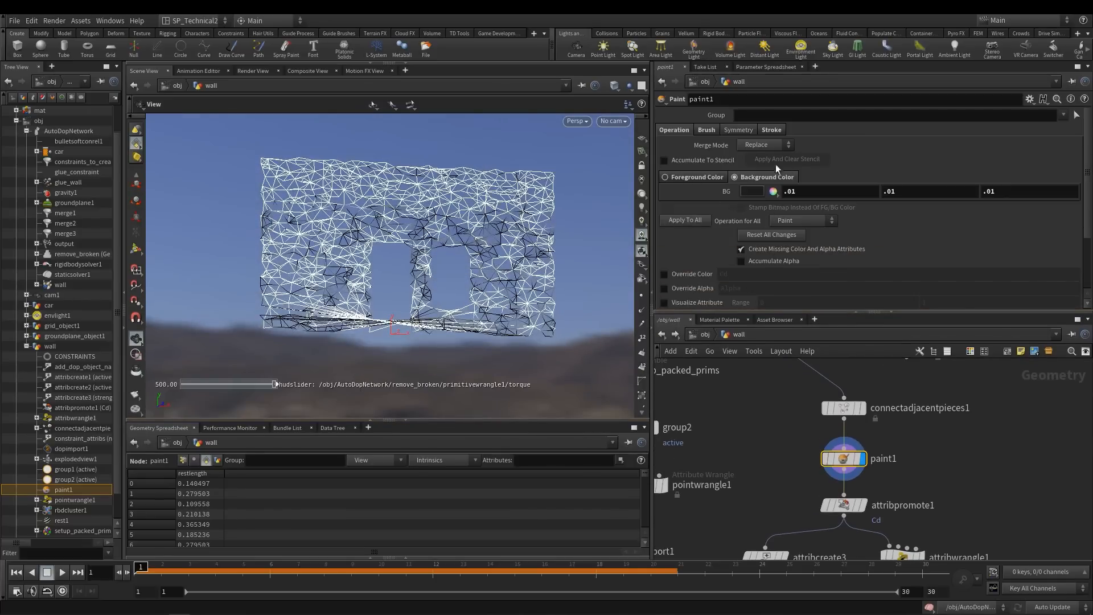
pyautogui.click(684, 220)
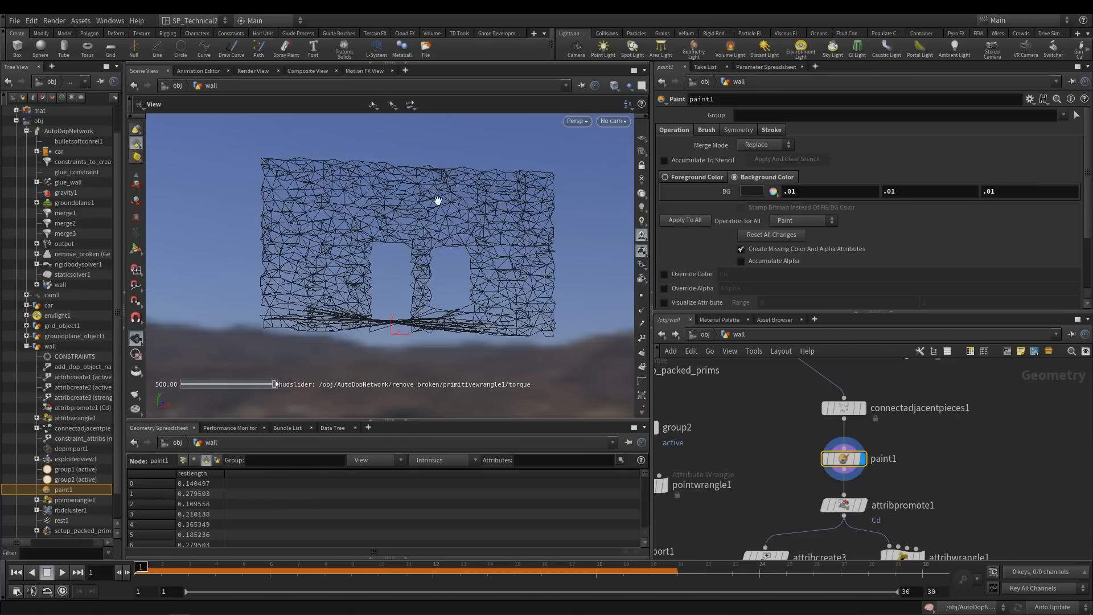
# Paint the wall's outer border and a patch in its upper-left area with foreground color 10, using a brush radius of 0.340
pyautogui.press('e')
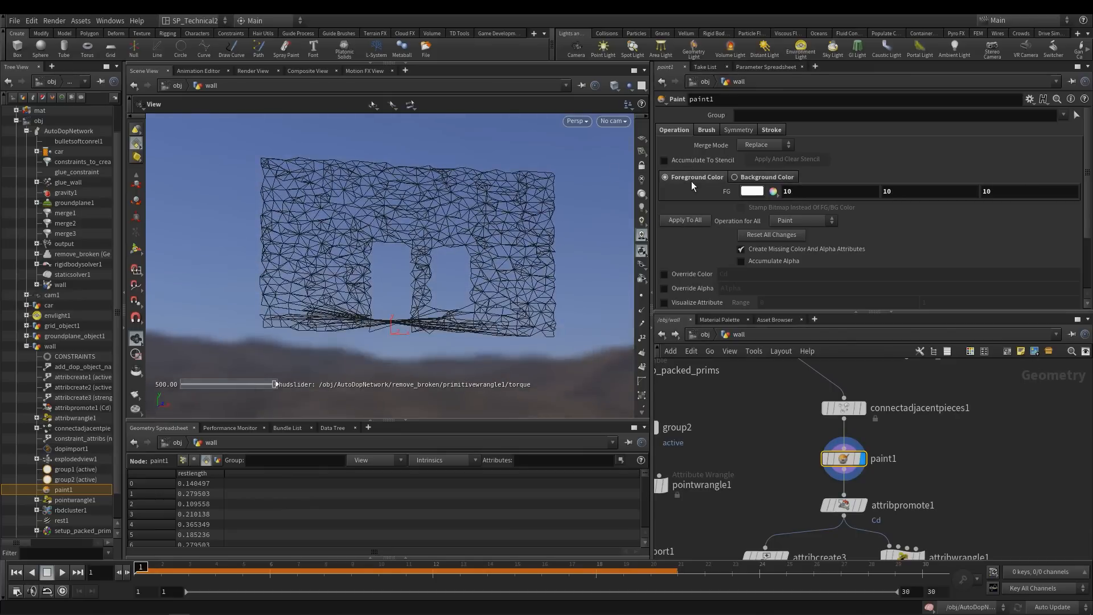
pyautogui.press('Return')
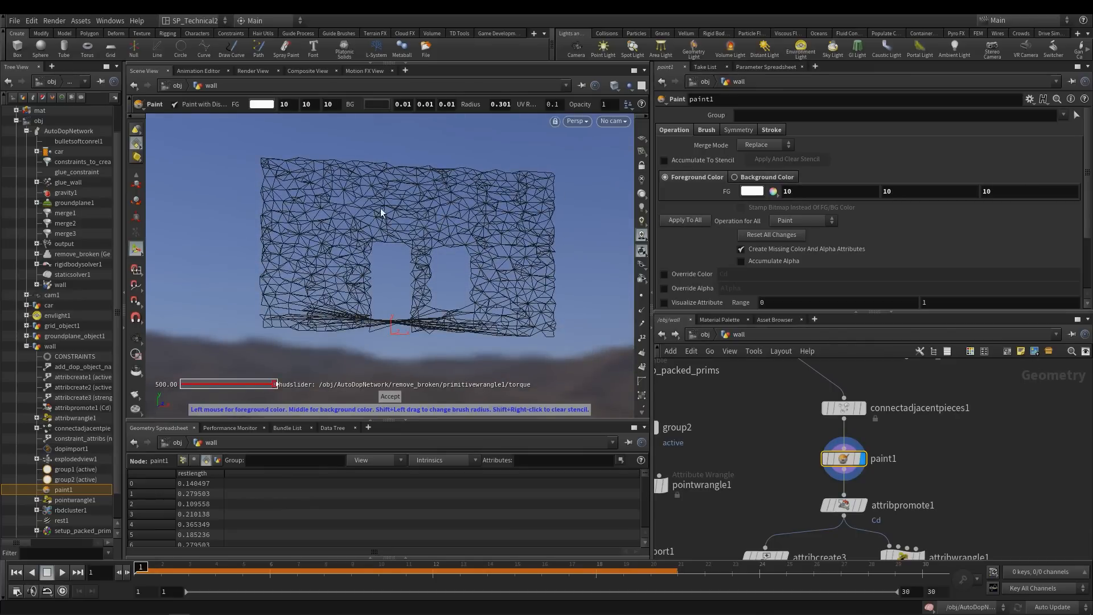
pyautogui.keyDown('shift'); pyautogui.moveTo(433, 213); pyautogui.dragTo(442, 213); pyautogui.keyUp('shift')
pyautogui.moveTo(275, 168)
pyautogui.mouseDown()
pyautogui.moveTo(495, 178)
pyautogui.moveTo(416, 176)
pyautogui.moveTo(525, 169)
pyautogui.moveTo(550, 187)
pyautogui.moveTo(555, 330)
pyautogui.moveTo(459, 334)
pyautogui.moveTo(419, 325)
pyautogui.moveTo(424, 301)
pyautogui.moveTo(357, 322)
pyautogui.moveTo(291, 322)
pyautogui.moveTo(462, 332)
pyautogui.moveTo(302, 311)
pyautogui.moveTo(257, 267)
pyautogui.moveTo(265, 182)
pyautogui.moveTo(312, 198)
pyautogui.mouseUp()
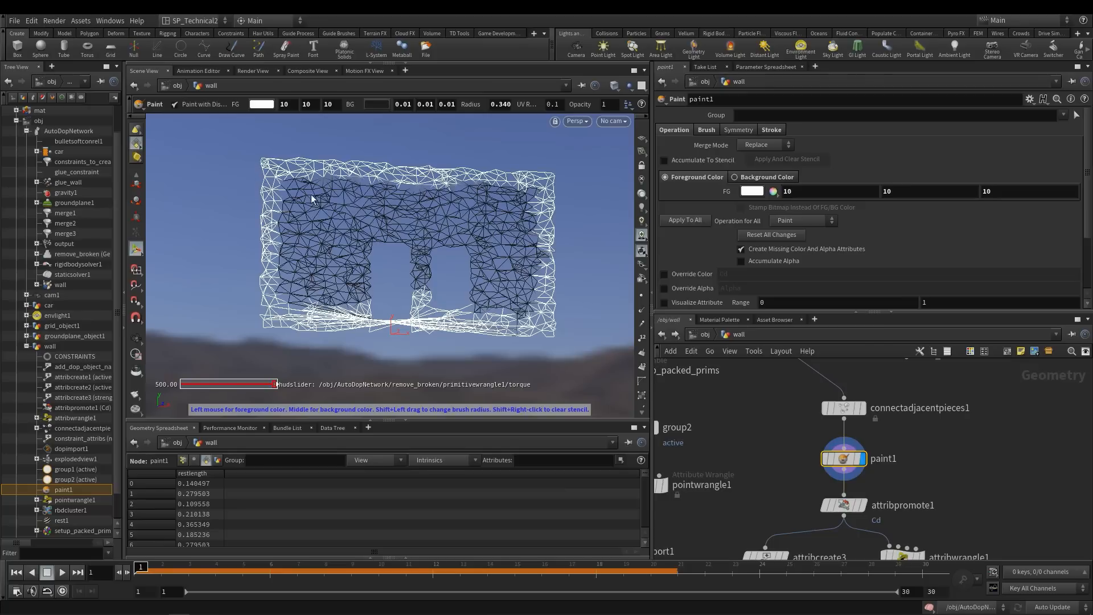
pyautogui.click(323, 222)
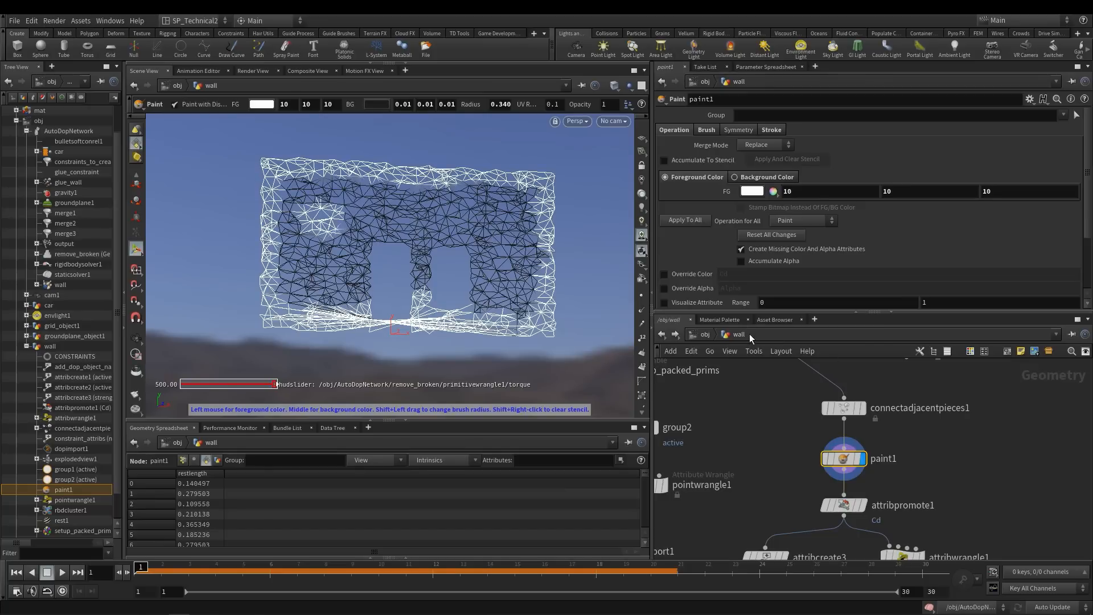
# Display dopimport1, leave paint mode, and go to the AutoDopNetwork
pyautogui.moveTo(780, 442); pyautogui.dragTo(911, 372, button='middle')
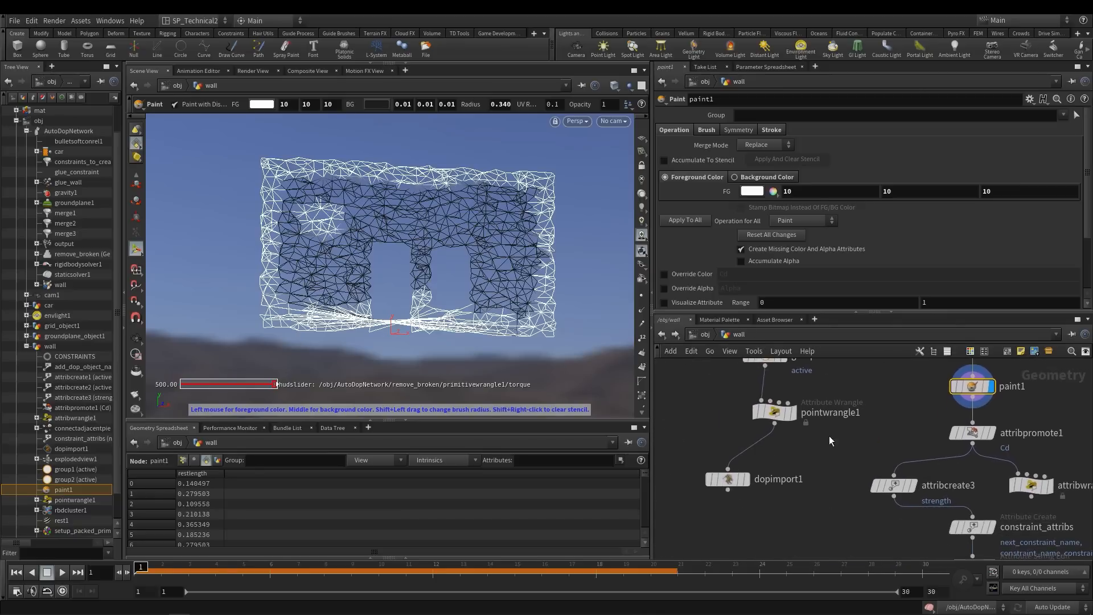
pyautogui.click(747, 479)
pyautogui.moveTo(748, 479); pyautogui.dragTo(706, 498, button='middle')
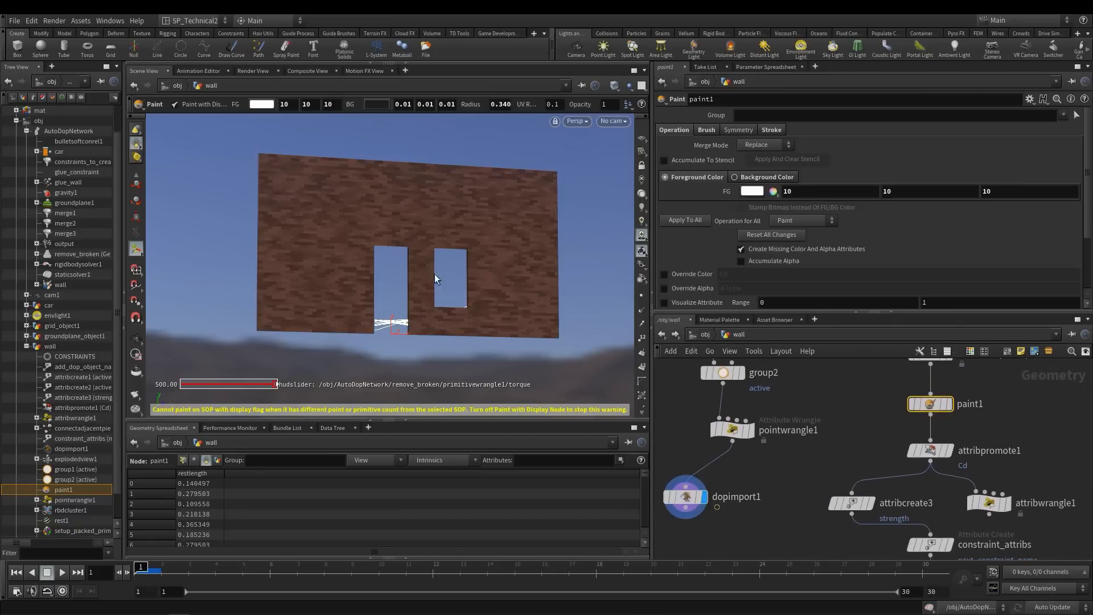
pyautogui.press('Escape')
pyautogui.click(791, 337)
pyautogui.click(816, 353)
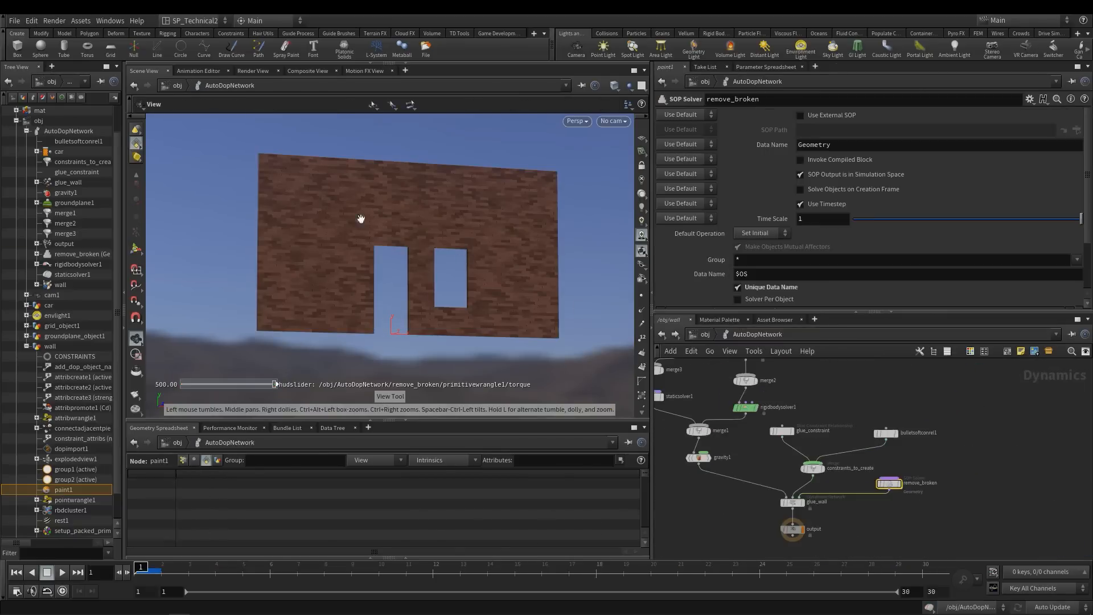
# Play the simulation from frame 1 past frame 21, and scrub back to frame 9 to examine the wall breaking from another angle
pyautogui.moveTo(383, 227)
pyautogui.mouseDown()
pyautogui.moveTo(372, 239)
pyautogui.moveTo(383, 239)
pyautogui.moveTo(368, 237)
pyautogui.mouseUp()
pyautogui.moveTo(368, 237); pyautogui.dragTo(359, 243, button='middle')
pyautogui.moveTo(358, 243); pyautogui.dragTo(361, 242)
pyautogui.press('Up')
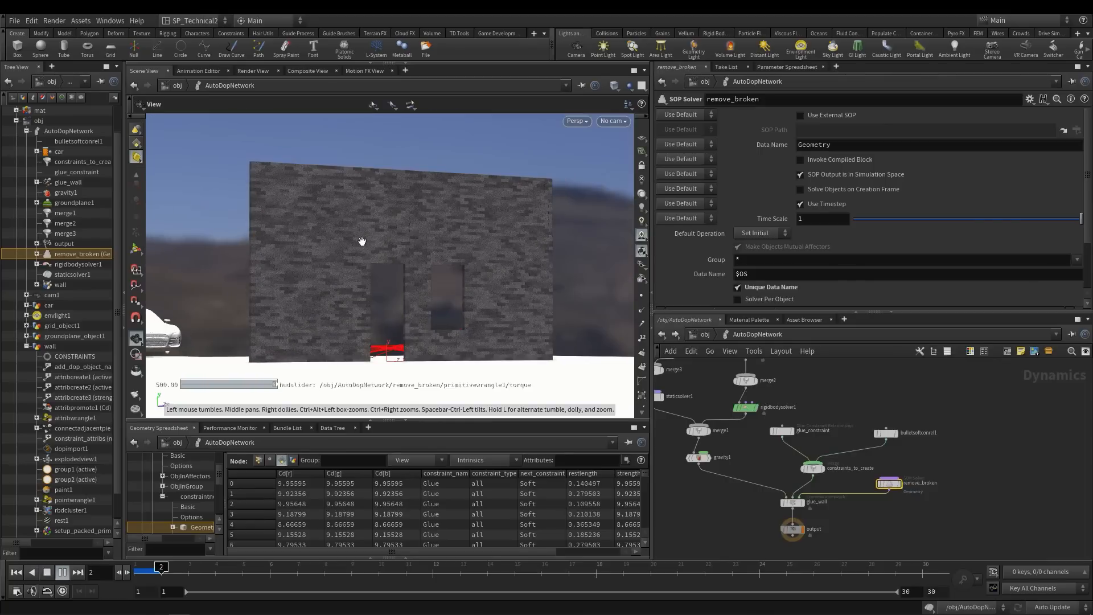
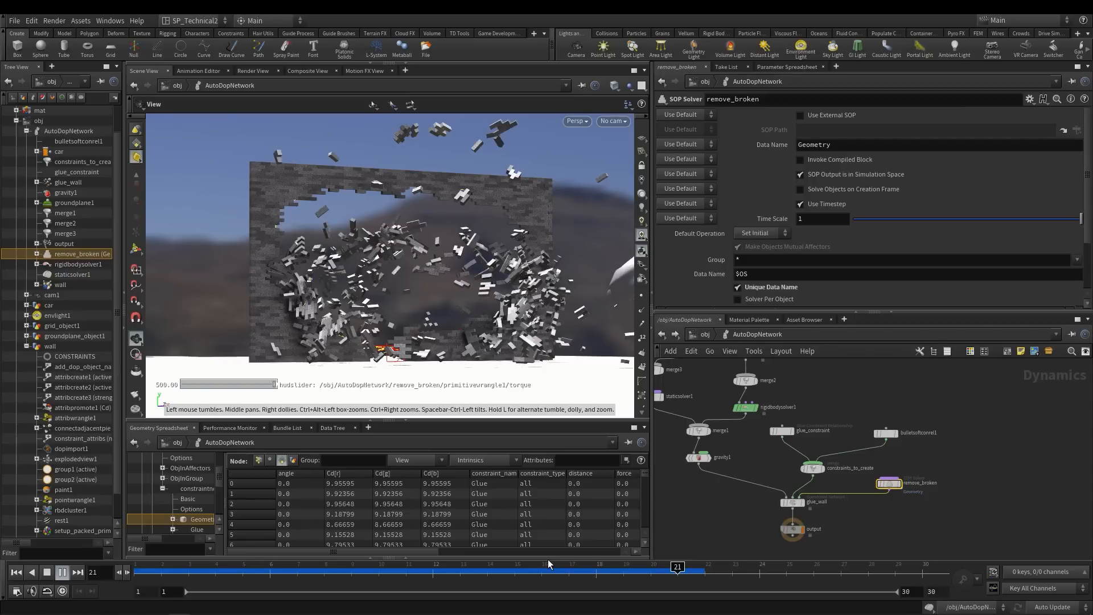
pyautogui.moveTo(548, 566); pyautogui.dragTo(432, 567)
pyautogui.moveTo(432, 199); pyautogui.dragTo(308, 227)
pyautogui.moveTo(433, 566); pyautogui.dragTo(363, 568)
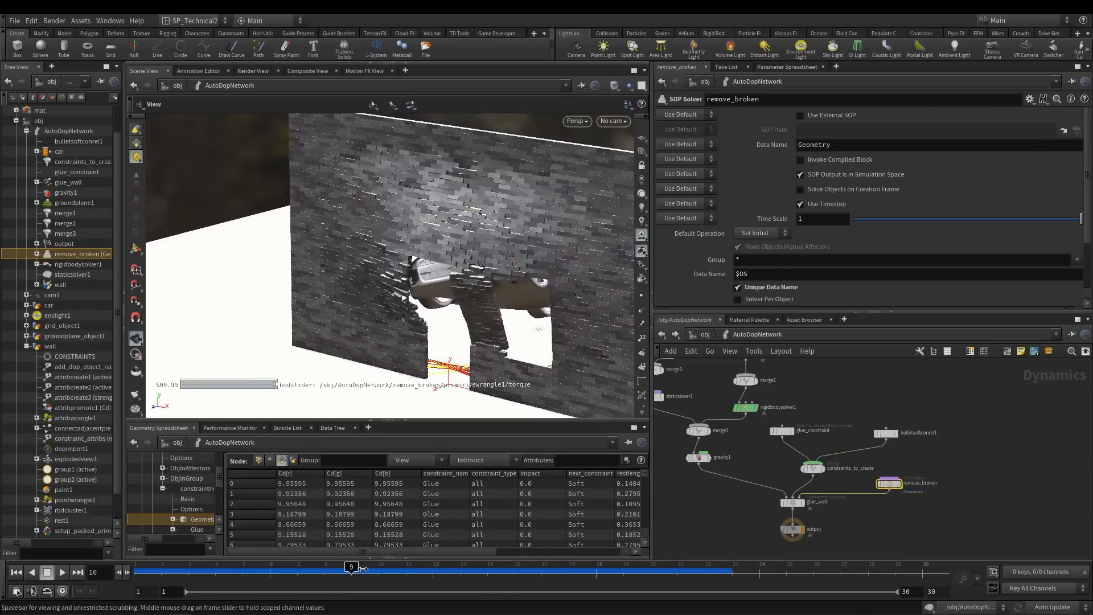
# Scrub the simulation between frames 11 and 15, examine the breaking wall from several angles, and save the scene
pyautogui.moveTo(365, 283); pyautogui.dragTo(395, 297)
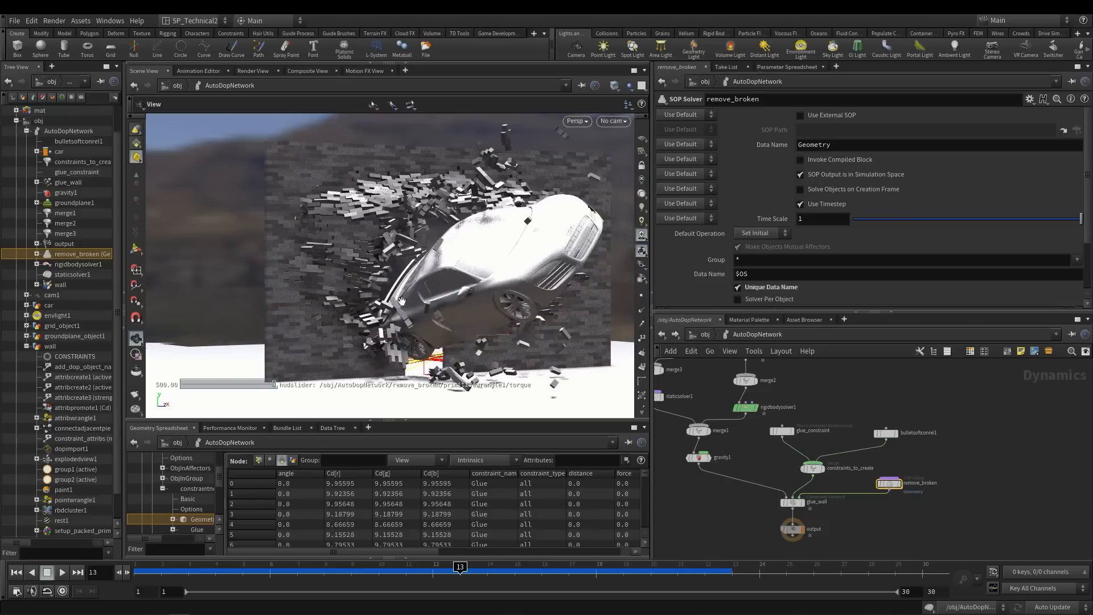
pyautogui.moveTo(471, 569); pyautogui.dragTo(405, 572)
pyautogui.moveTo(456, 296); pyautogui.dragTo(387, 290)
pyautogui.hotkey('ctrl', 's')
pyautogui.moveTo(387, 290); pyautogui.dragTo(393, 263, button='middle')
pyautogui.moveTo(409, 571); pyautogui.dragTo(460, 573)
pyautogui.moveTo(364, 312); pyautogui.dragTo(420, 295, button='right')
pyautogui.moveTo(420, 294); pyautogui.dragTo(408, 184)
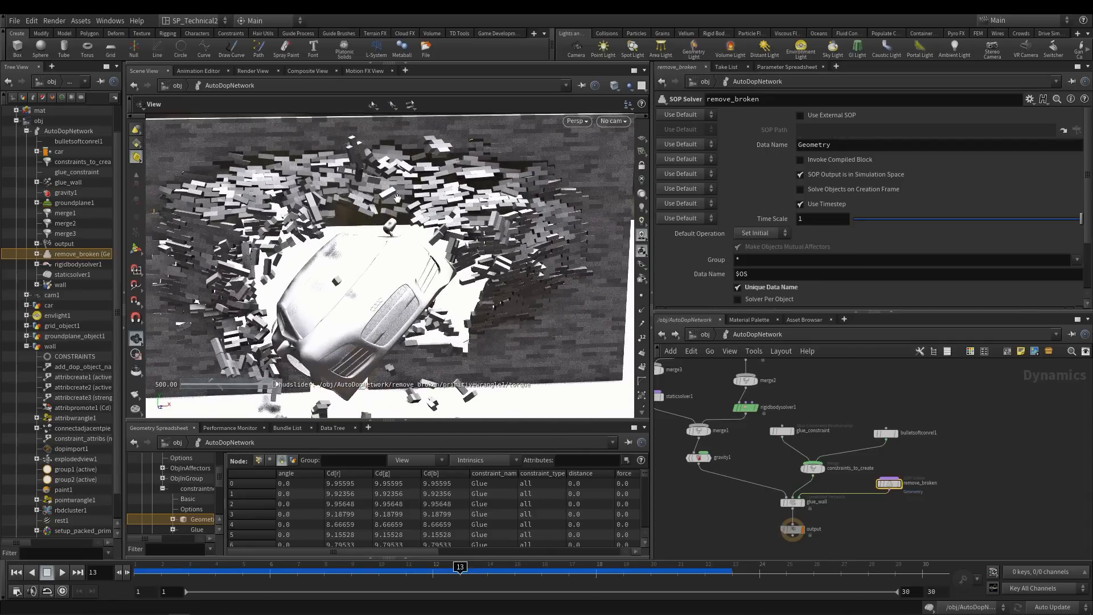
pyautogui.moveTo(460, 567); pyautogui.dragTo(515, 573)
pyautogui.moveTo(391, 291); pyautogui.dragTo(266, 295)
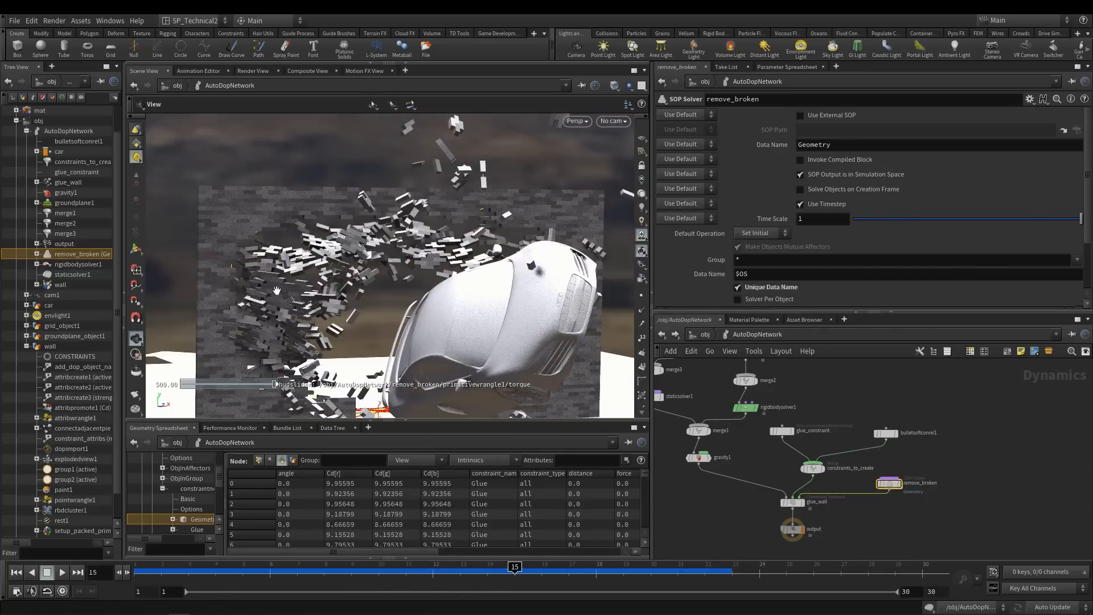
pyautogui.moveTo(457, 139); pyautogui.dragTo(407, 251)
# Return to frame 1 and apply Make Breakable from the rigid body tools to the wall object
pyautogui.moveTo(494, 570); pyautogui.dragTo(141, 571)
pyautogui.moveTo(806, 390); pyautogui.dragTo(855, 473, button='middle')
pyautogui.scroll(3, 856, 456)
pyautogui.moveTo(500, 244); pyautogui.dragTo(444, 250)
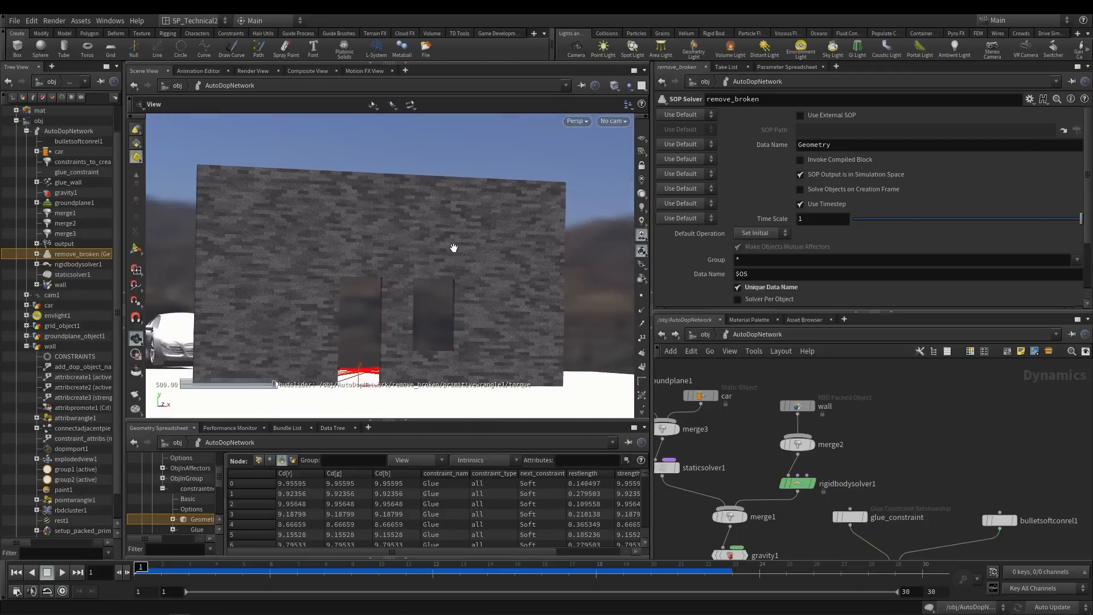
pyautogui.click(714, 33)
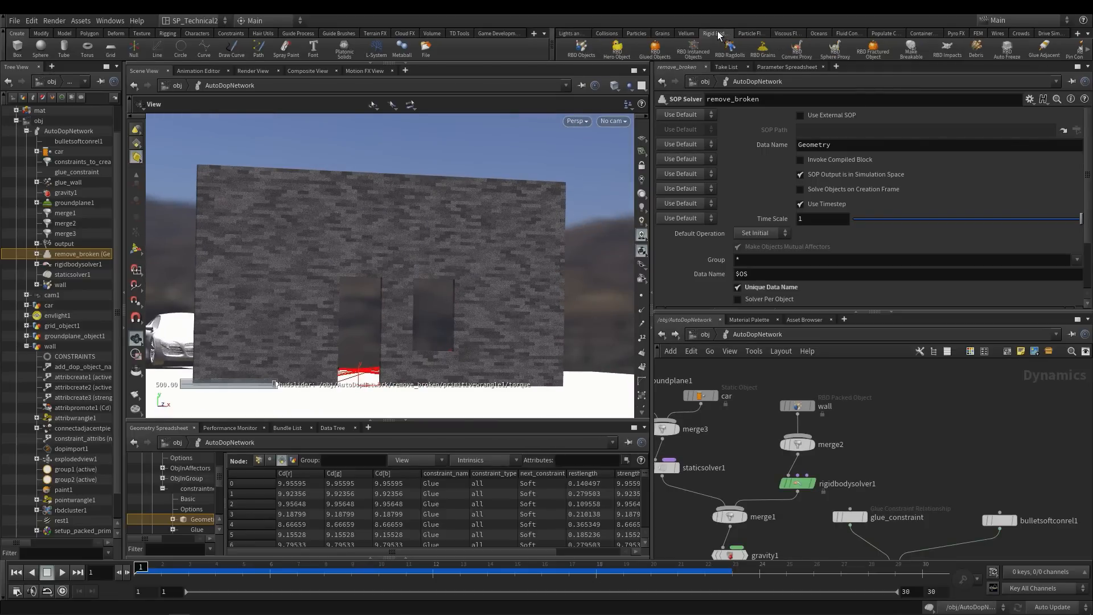
pyautogui.click(1086, 49)
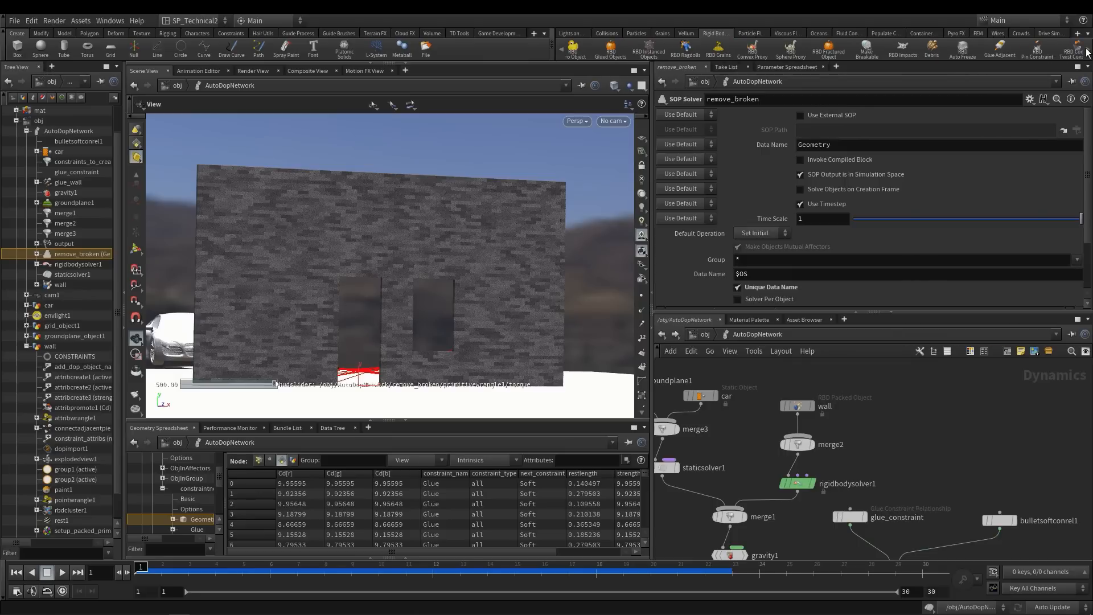
pyautogui.click(1086, 50)
pyautogui.click(1086, 49)
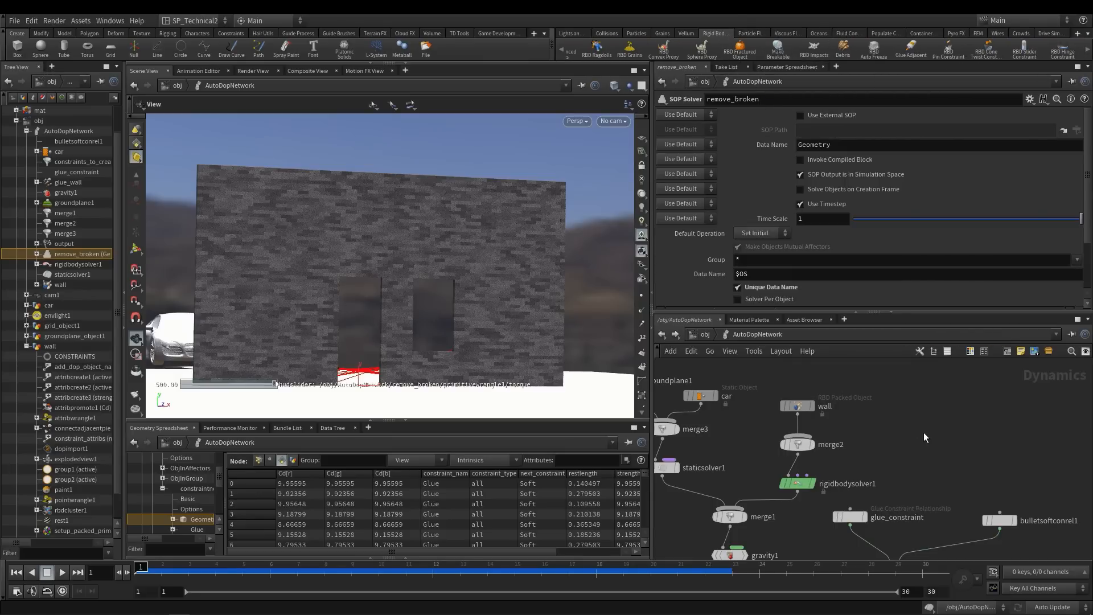
pyautogui.click(779, 48)
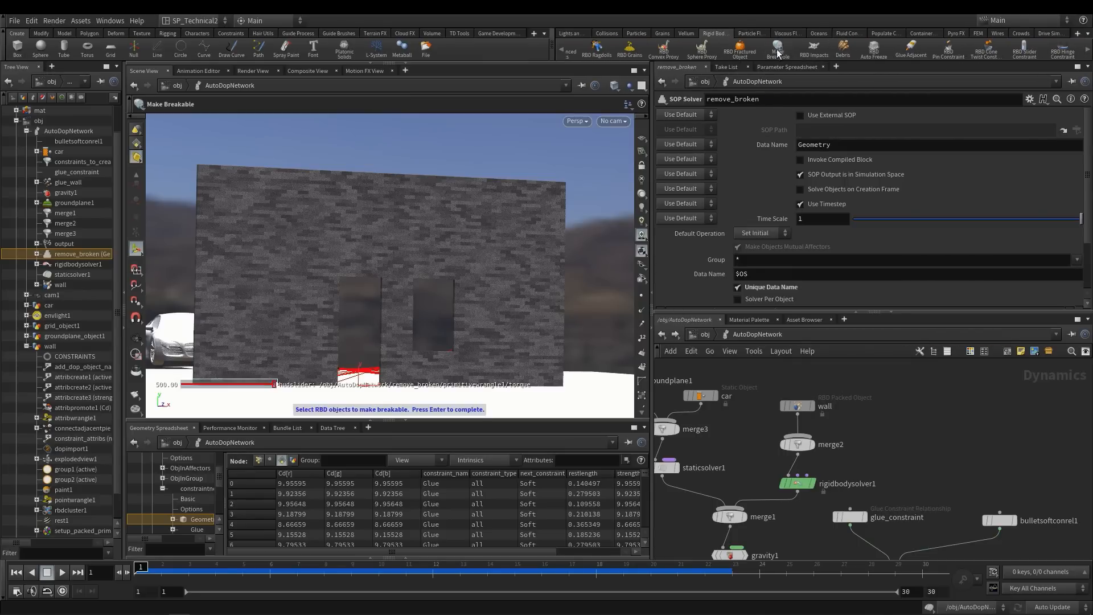
pyautogui.click(477, 235)
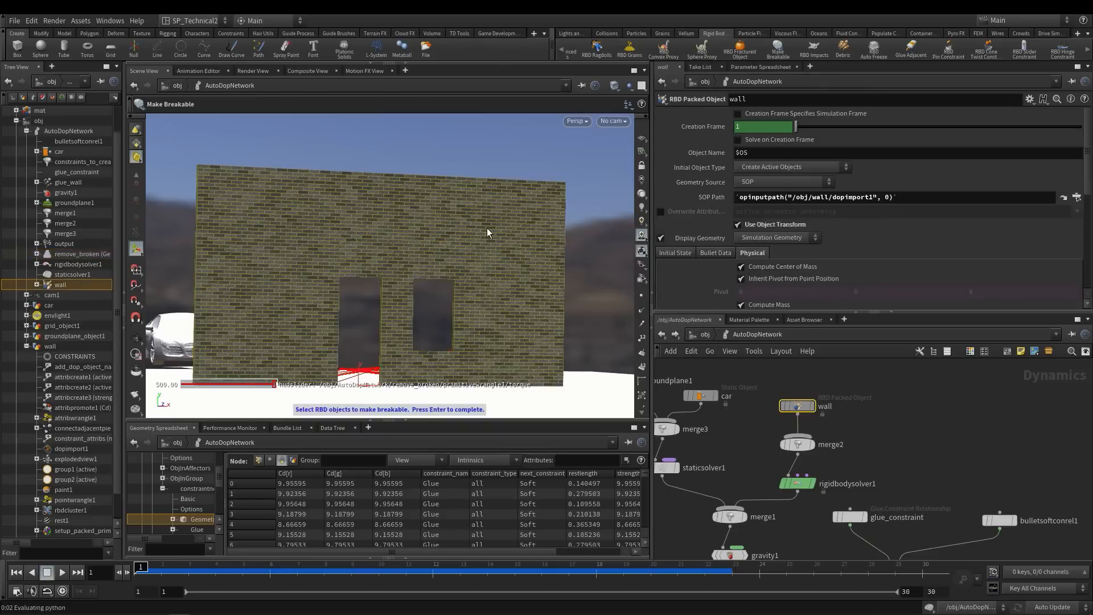
pyautogui.press('Return')
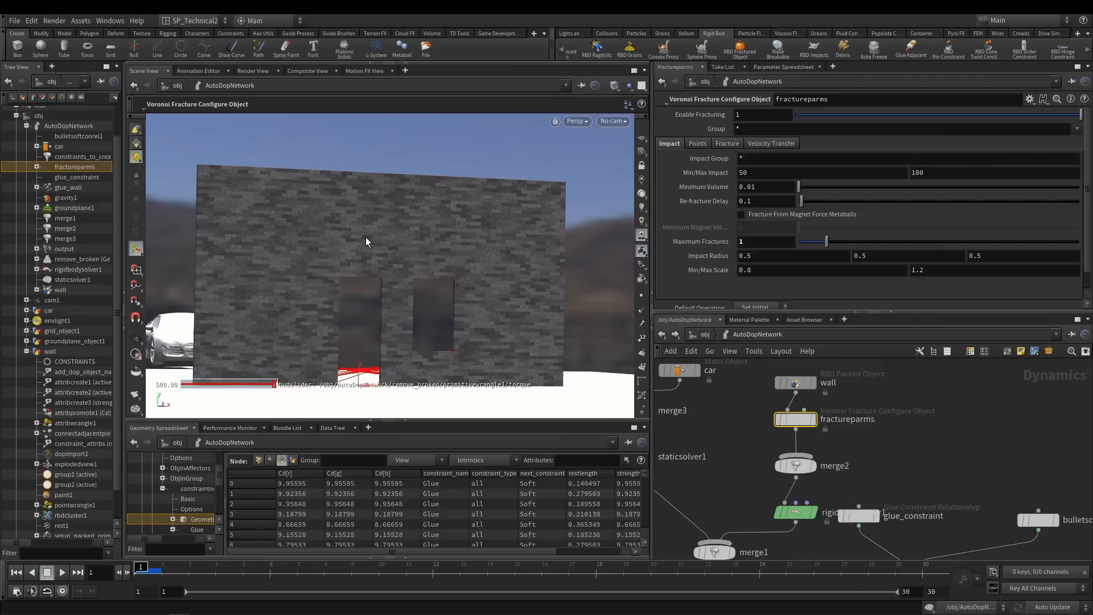
pyautogui.press('Escape')
# Set the fractureparms node's Minimum Volume to 0.001 and its maximum impact to 100000
pyautogui.scroll(-3, 359, 240)
pyautogui.moveTo(360, 236); pyautogui.dragTo(402, 242)
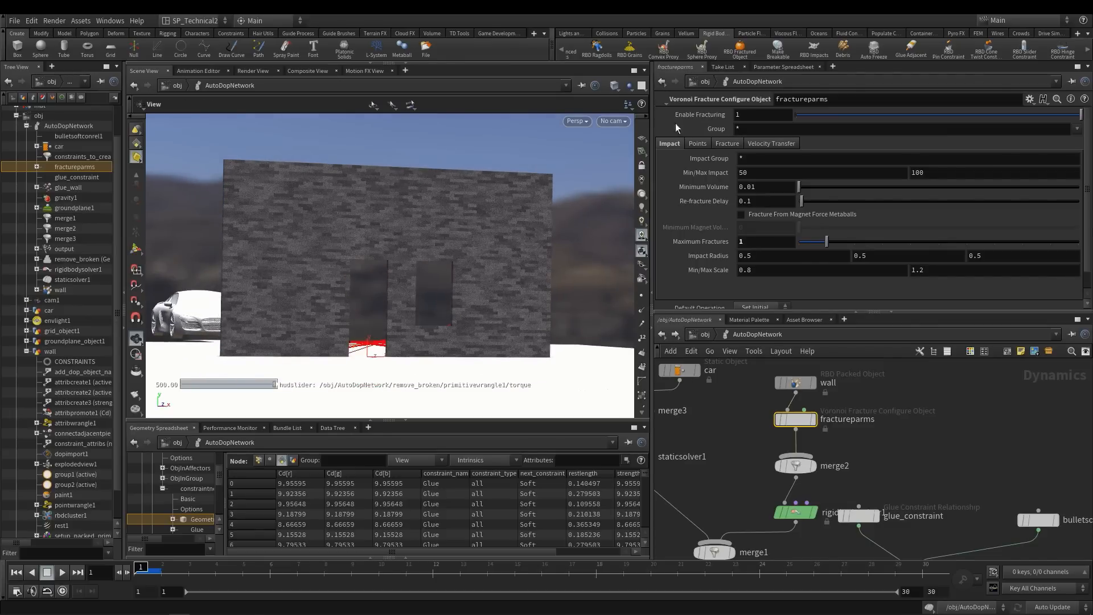
pyautogui.click(754, 188)
pyautogui.write('0')
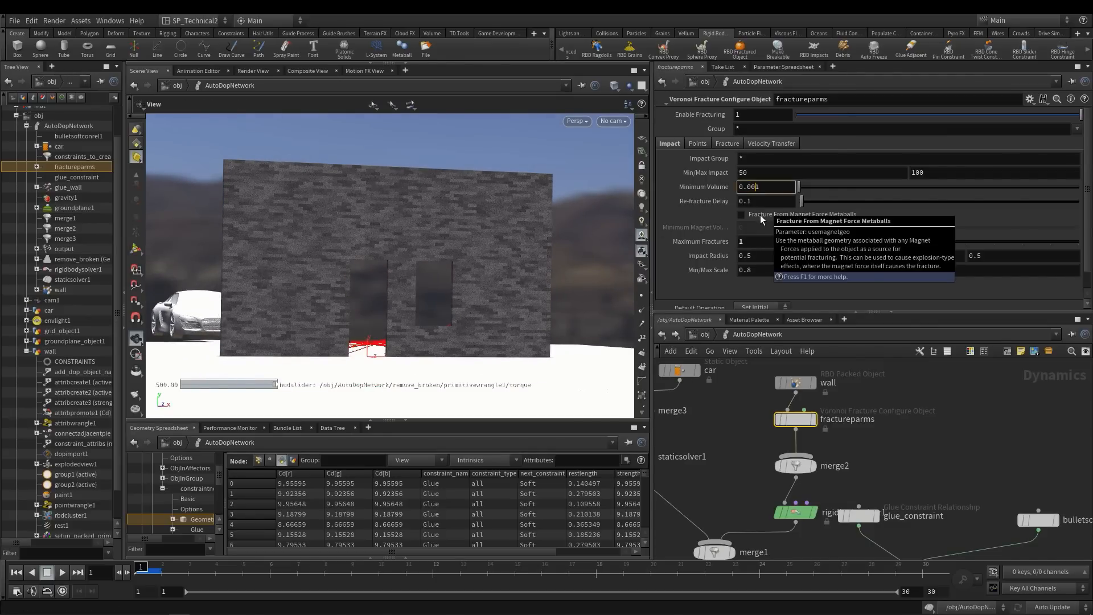
pyautogui.moveTo(445, 221); pyautogui.dragTo(477, 221, button='right')
pyautogui.click(776, 185)
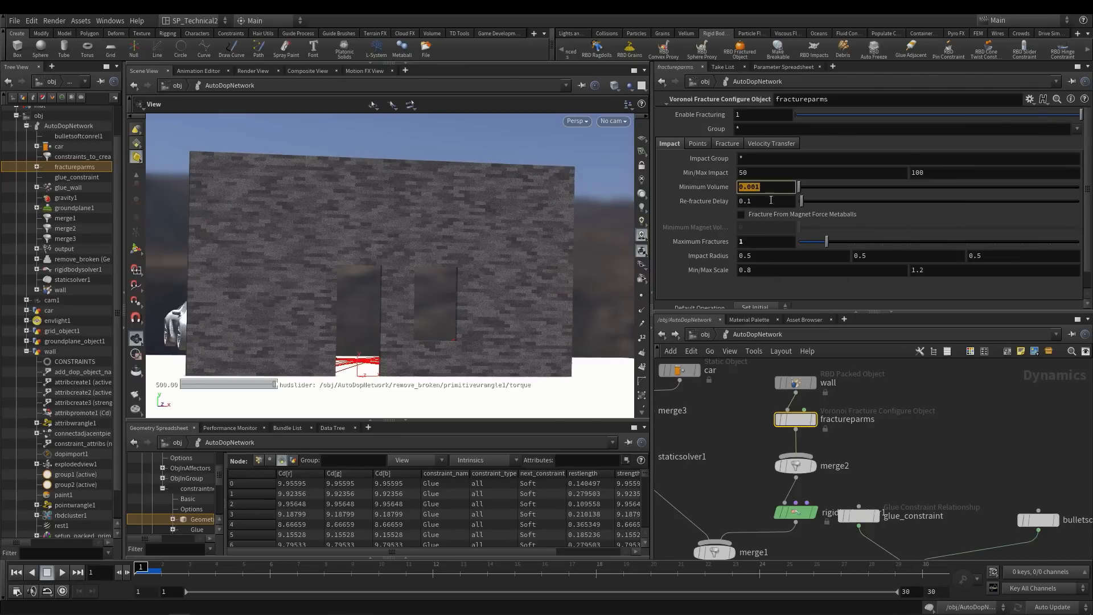
pyautogui.moveTo(506, 205); pyautogui.dragTo(515, 191)
pyautogui.click(743, 173)
pyautogui.click(942, 173)
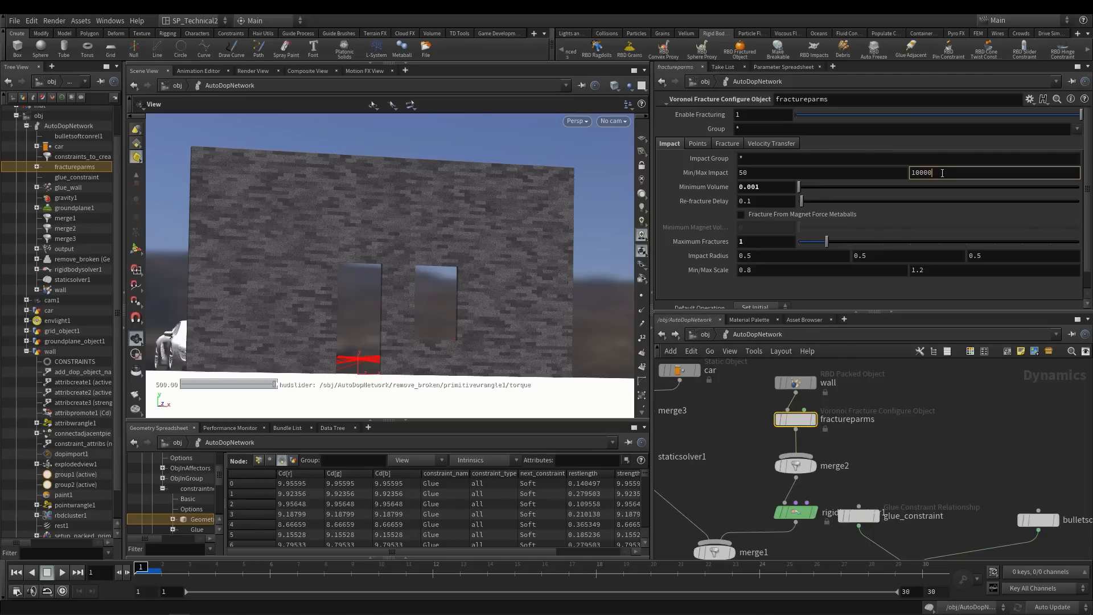
pyautogui.press('Return')
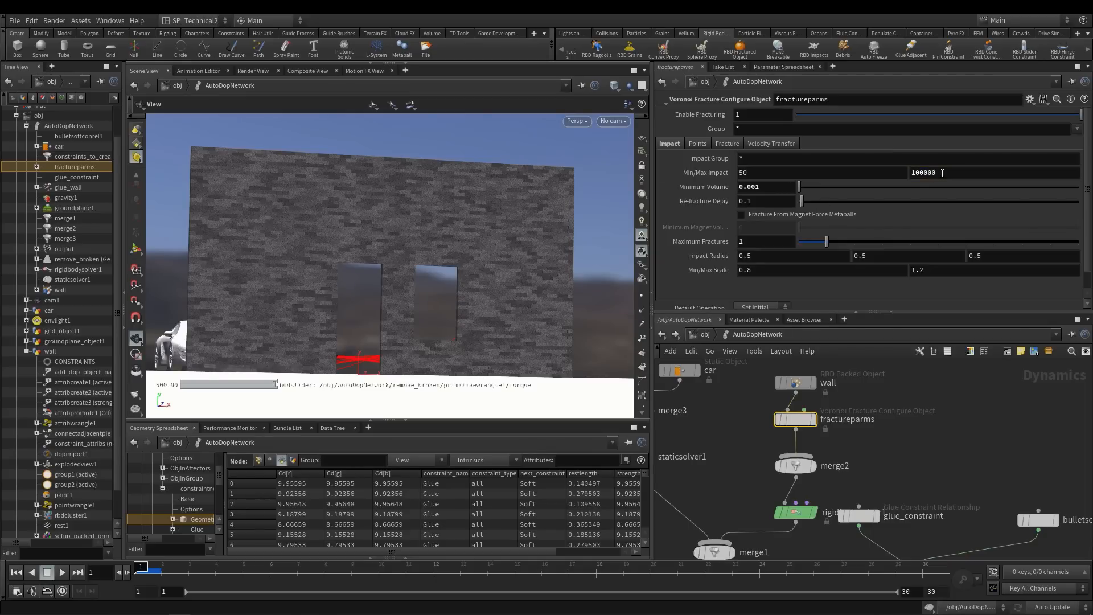
# Frame the whole wall, play the simulation from frame 1, and stop it at frame 12
pyautogui.scroll(2, 382, 255)
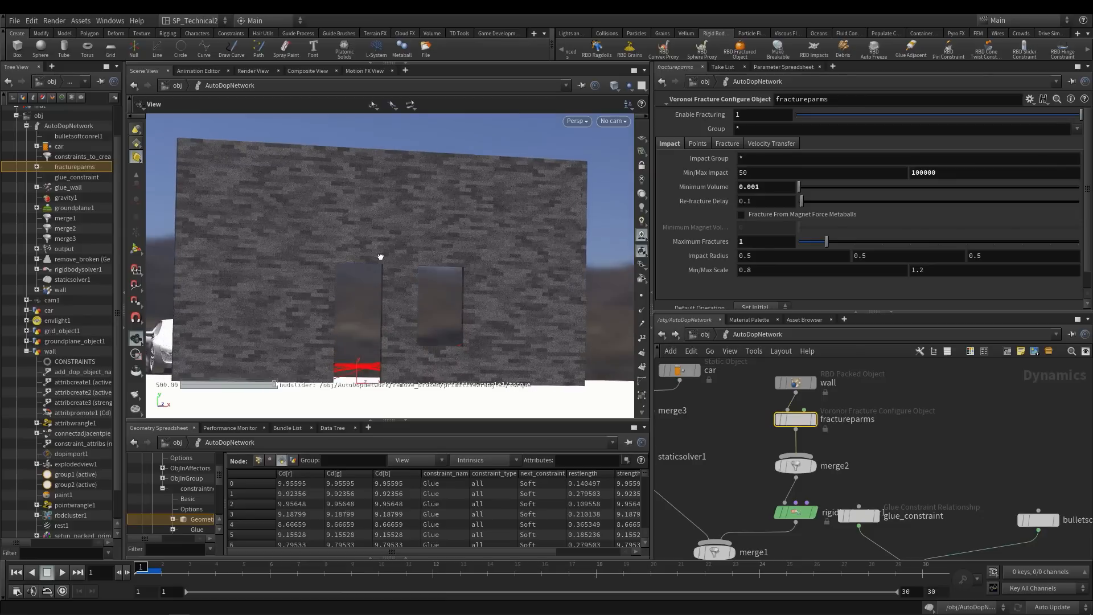
pyautogui.moveTo(381, 256); pyautogui.dragTo(400, 259, button='middle')
pyautogui.moveTo(400, 258); pyautogui.dragTo(392, 248)
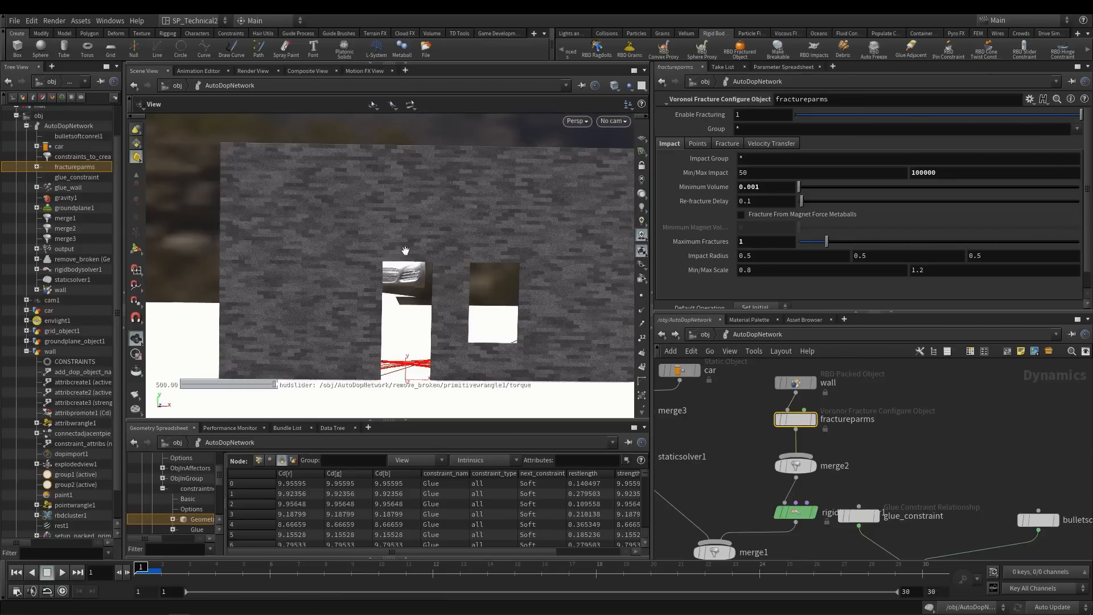
pyautogui.moveTo(425, 256); pyautogui.dragTo(385, 247, button='middle')
pyautogui.moveTo(385, 246); pyautogui.dragTo(391, 245)
pyautogui.press('Up')
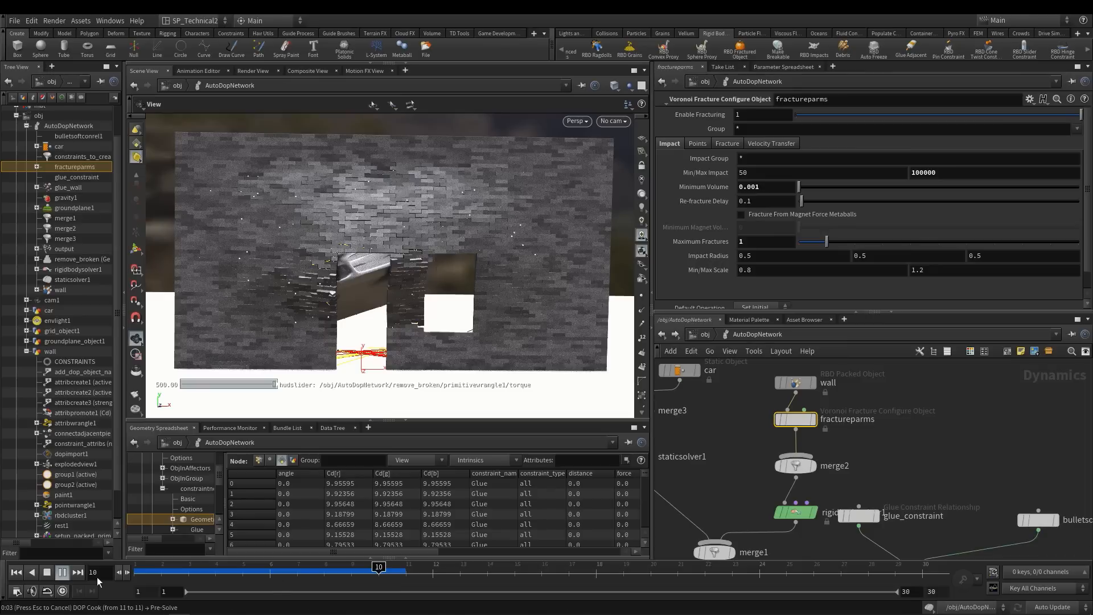
pyautogui.click(48, 574)
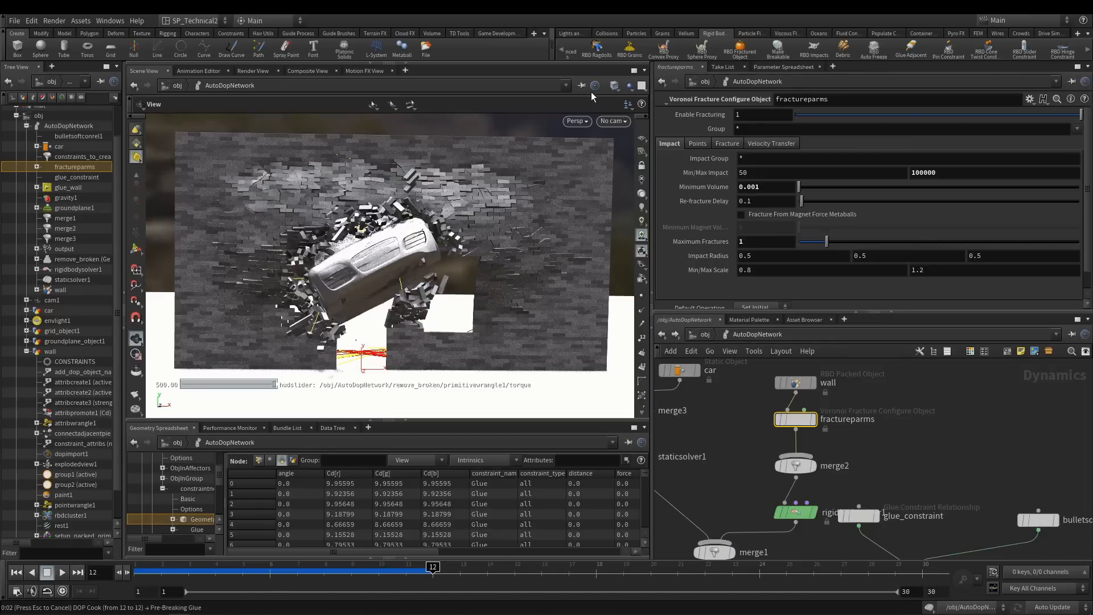
# Switch the viewport to Smooth Wire Shaded and step back to frame 10 to examine the fracture lines on the bricks up close
pyautogui.click(613, 86)
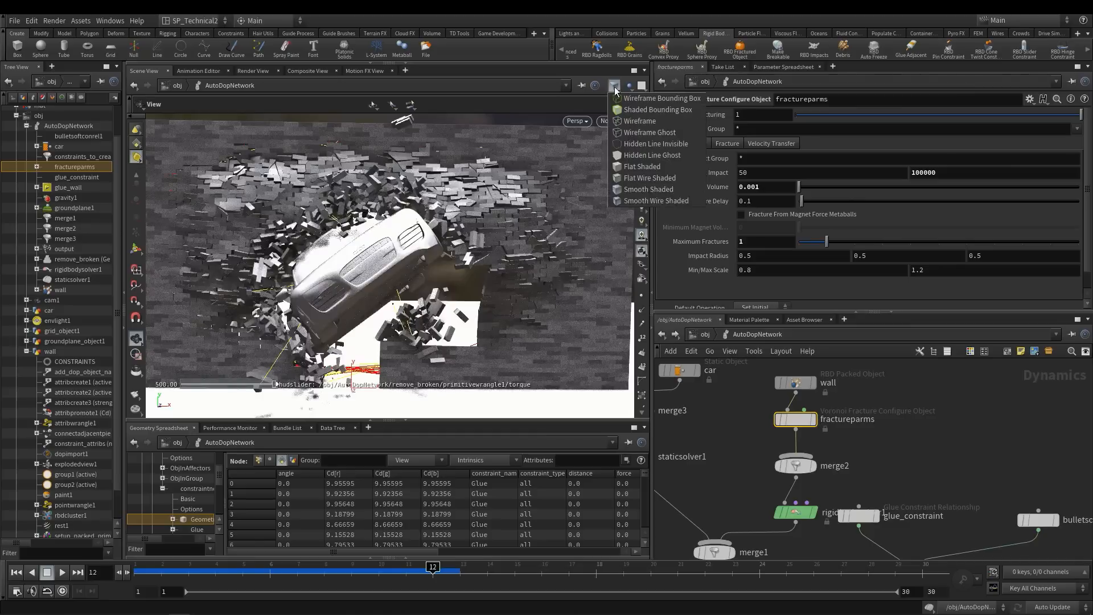
pyautogui.click(653, 201)
pyautogui.moveTo(414, 259); pyautogui.dragTo(337, 273)
pyautogui.press('Left')
pyautogui.press('Left')
pyautogui.press('Left')
pyautogui.press('Right')
pyautogui.moveTo(361, 273); pyautogui.dragTo(462, 251, button='right')
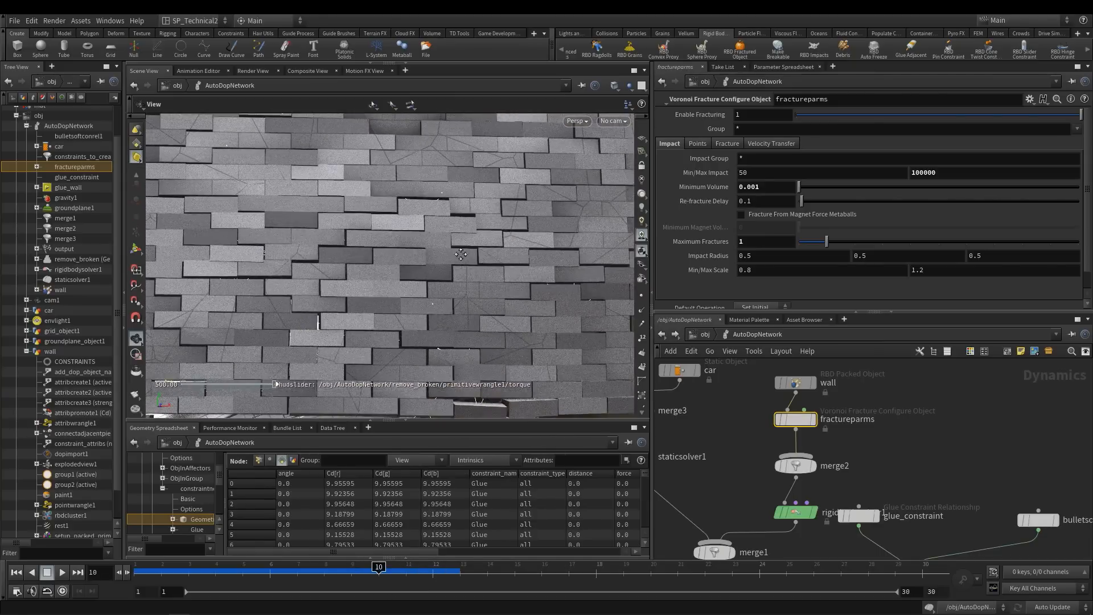
pyautogui.moveTo(461, 251); pyautogui.dragTo(376, 204)
pyautogui.moveTo(493, 212); pyautogui.dragTo(472, 287)
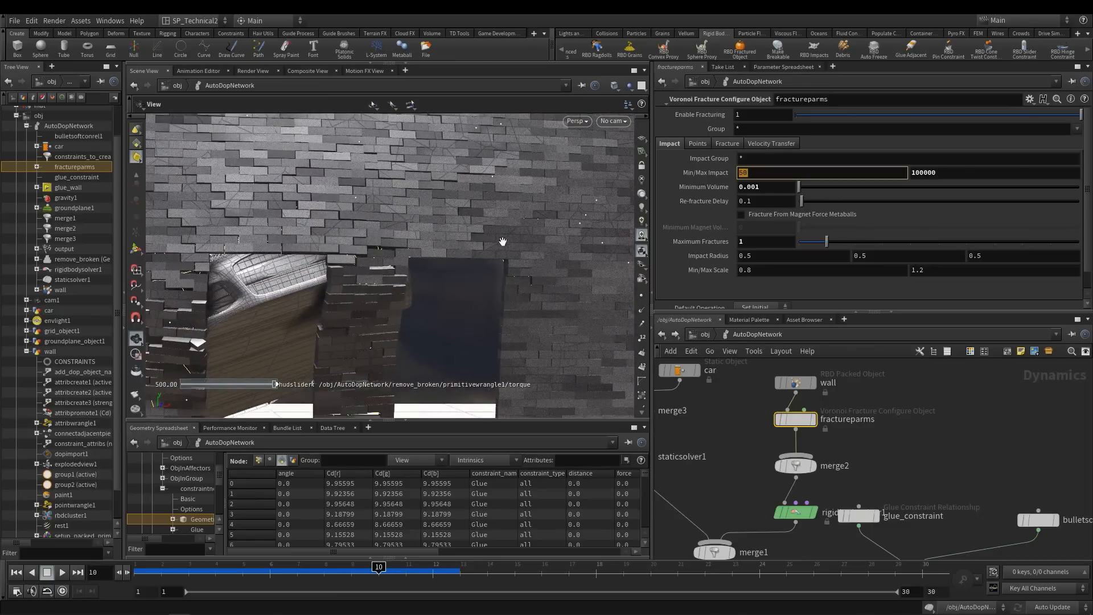
# Advance the simulation to frame 16 and orbit around the car and wall to examine the fractured bricks
pyautogui.press('Return')
pyautogui.moveTo(518, 220); pyautogui.dragTo(459, 240)
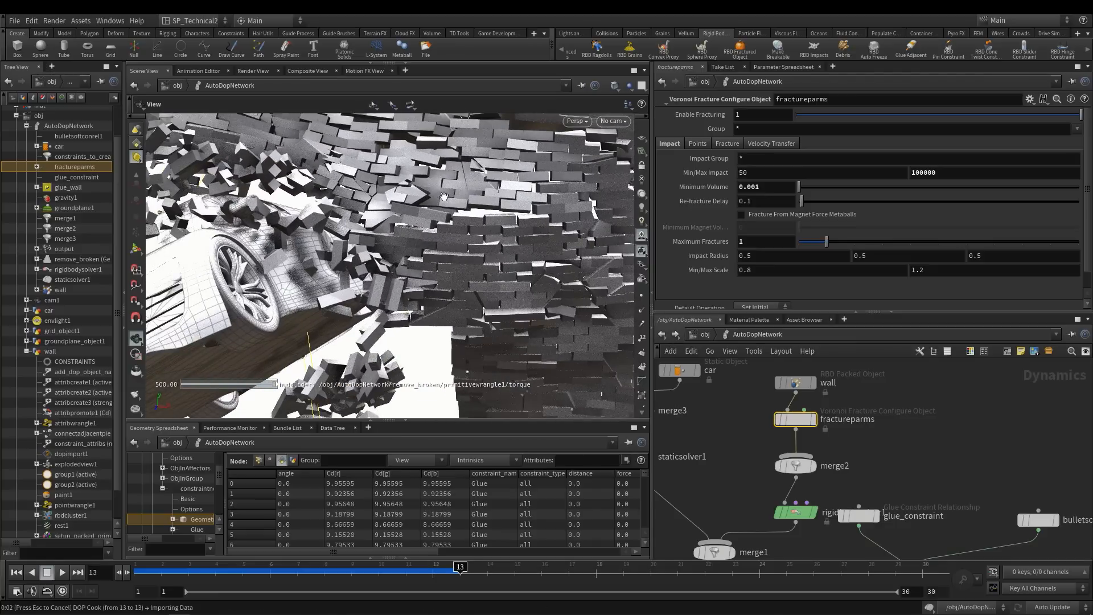
pyautogui.moveTo(444, 197); pyautogui.dragTo(412, 213)
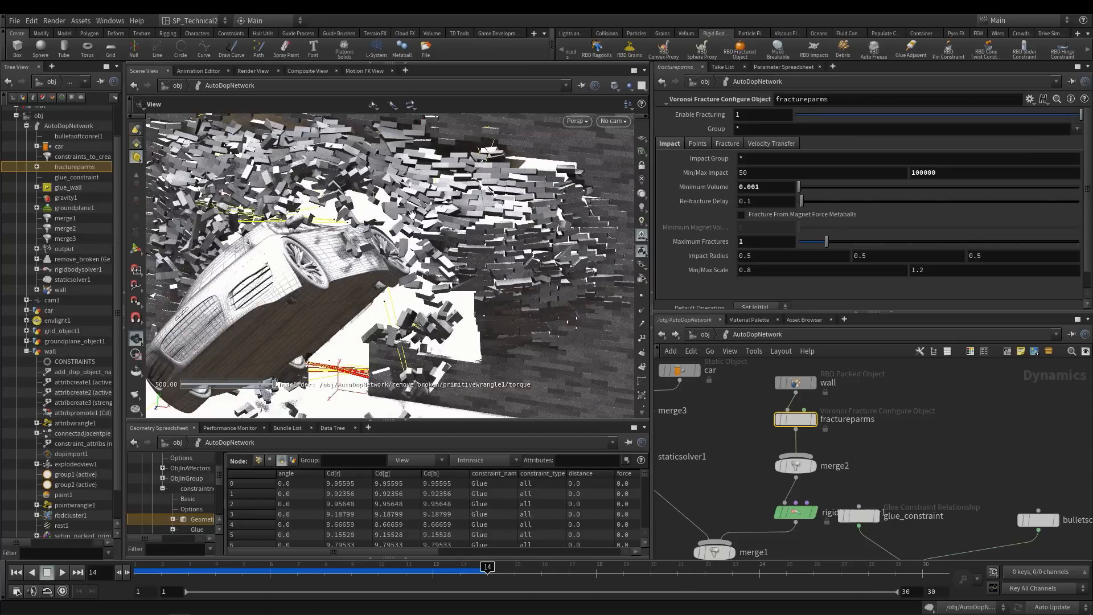
pyautogui.moveTo(412, 213)
pyautogui.mouseDown()
pyautogui.moveTo(367, 214)
pyautogui.moveTo(418, 212)
pyautogui.moveTo(405, 213)
pyautogui.moveTo(417, 197)
pyautogui.mouseUp()
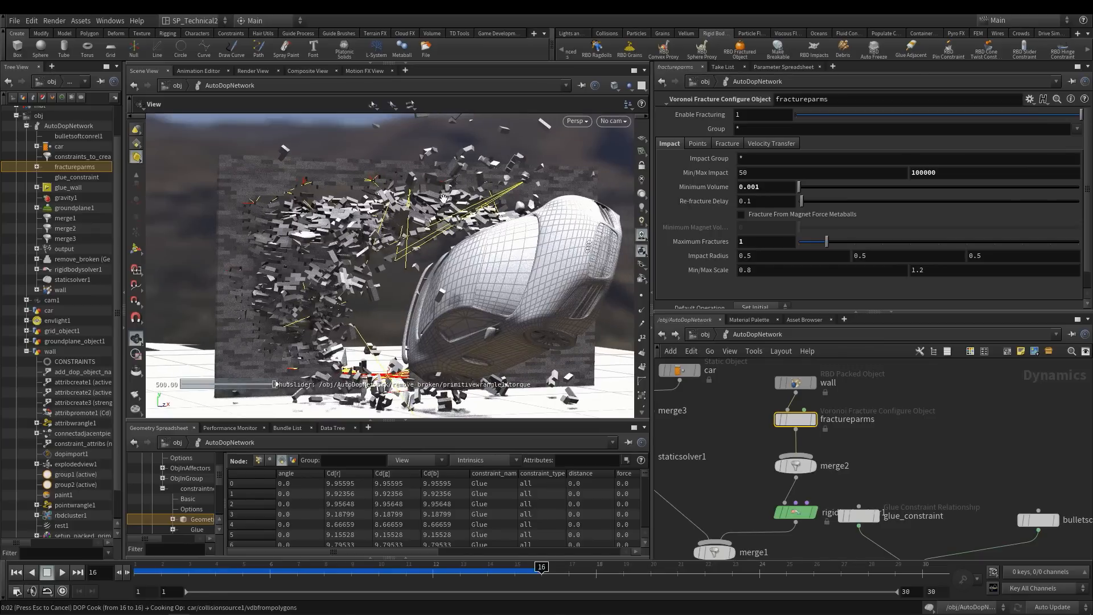
# Turn off Show Guide Geometry on the glue_wall constraint network
pyautogui.moveTo(730, 488); pyautogui.dragTo(709, 348, button='middle')
pyautogui.moveTo(792, 465); pyautogui.dragTo(764, 394, button='middle')
pyautogui.click(826, 463)
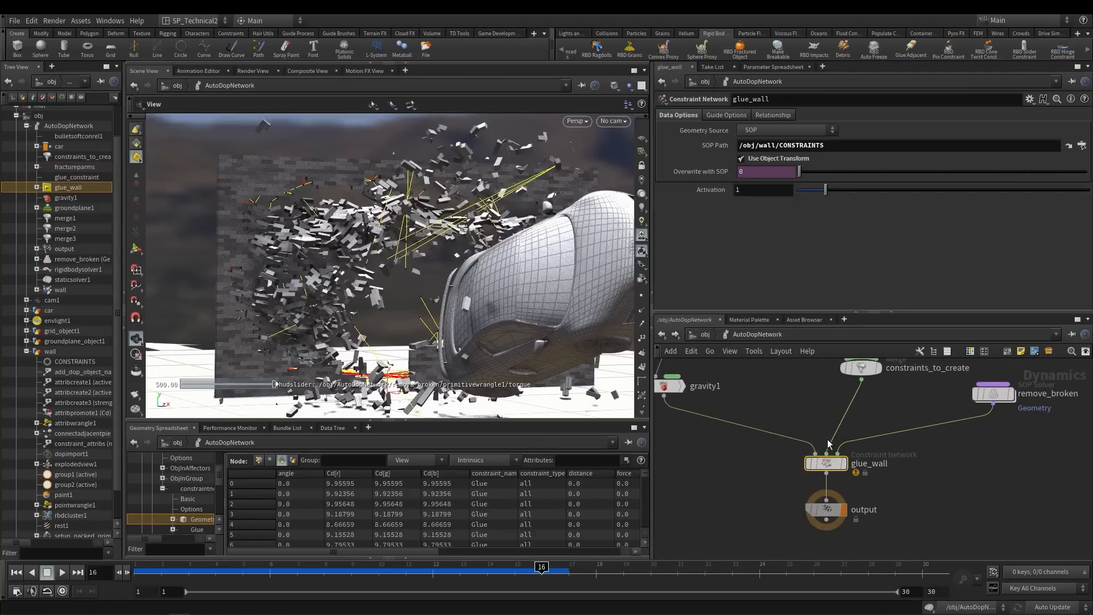
pyautogui.click(726, 115)
pyautogui.click(752, 129)
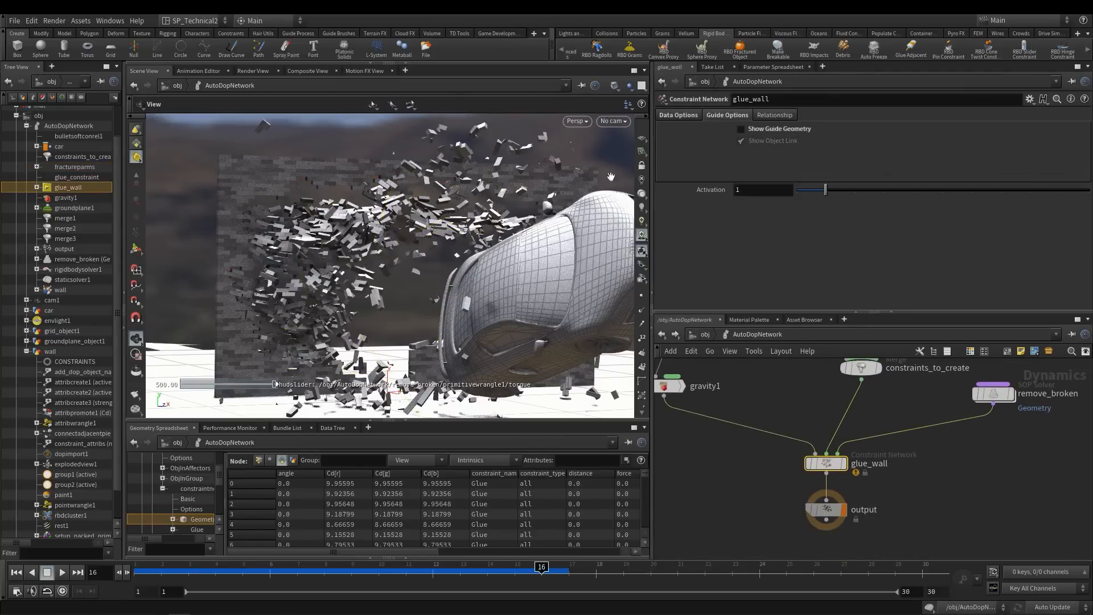
# Advance to frame 17 to examine the wall without constraint guides, and go back to frame 2 with the wall framed
pyautogui.moveTo(491, 241); pyautogui.dragTo(514, 233)
pyautogui.press('Right')
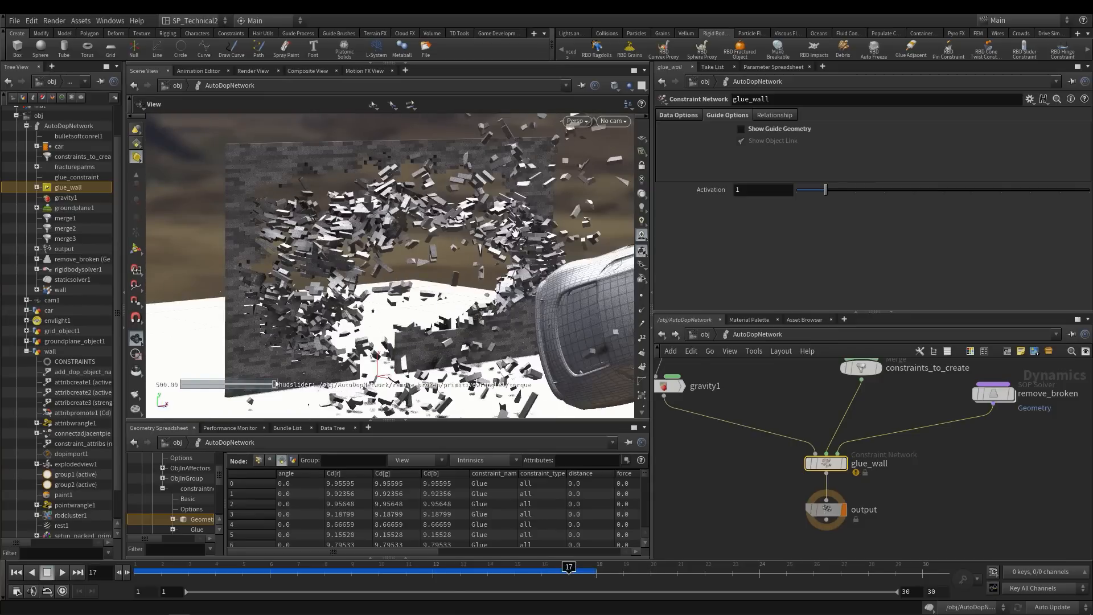
pyautogui.press('Up')
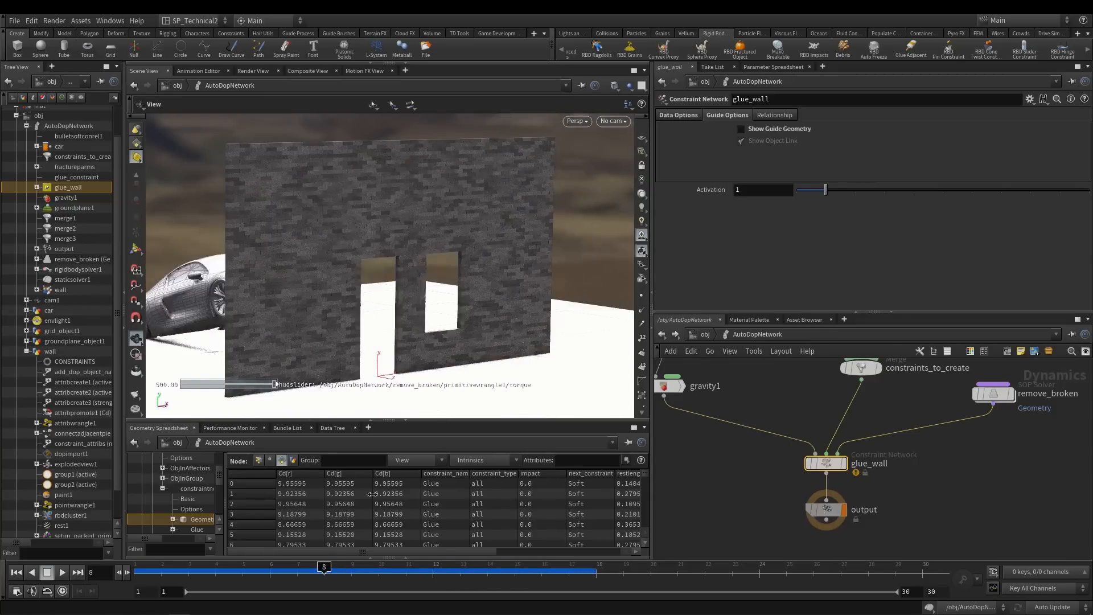
pyautogui.moveTo(378, 569); pyautogui.dragTo(162, 569)
pyautogui.moveTo(410, 300); pyautogui.dragTo(408, 289)
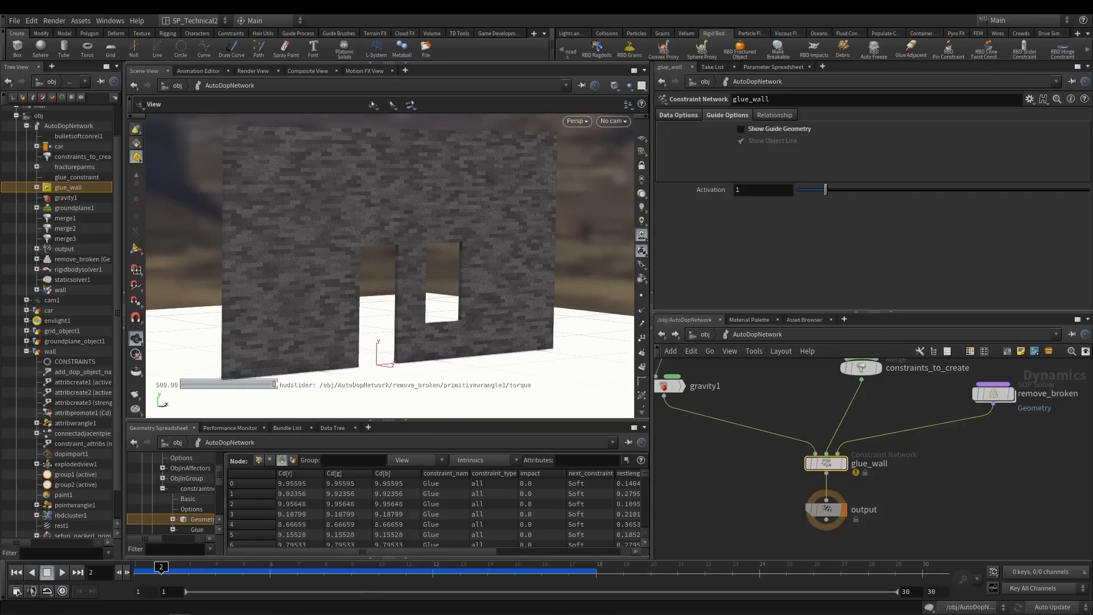
# Generate a flipbook of frames 1 to 30, play and scrub through the wall impact, and close the flipbook viewer
pyautogui.click(16, 591)
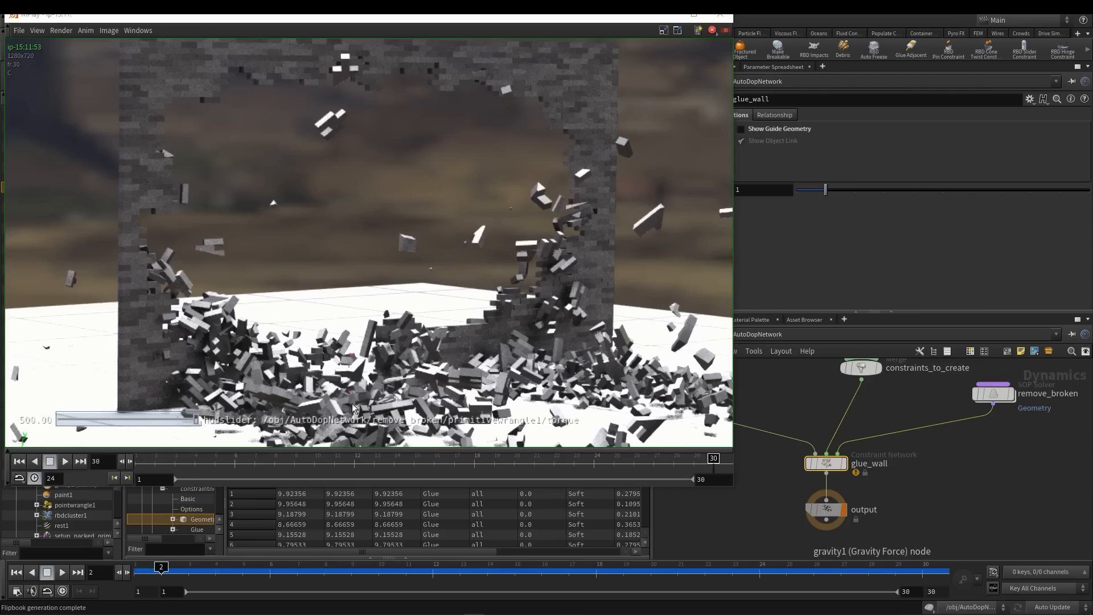
pyautogui.click(66, 461)
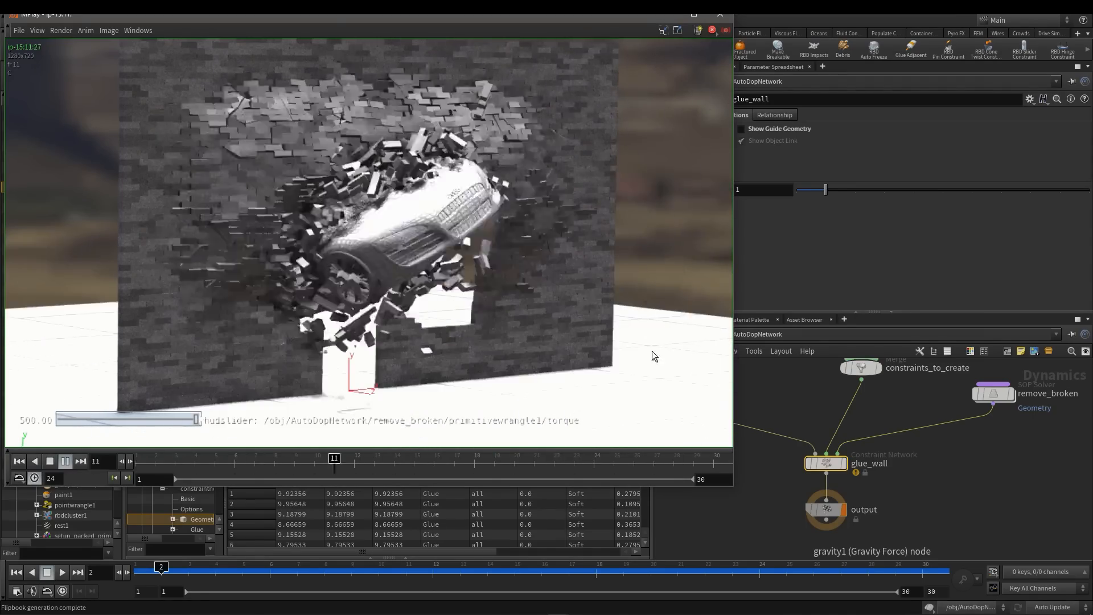
pyautogui.moveTo(159, 462); pyautogui.dragTo(141, 474)
pyautogui.click(722, 19)
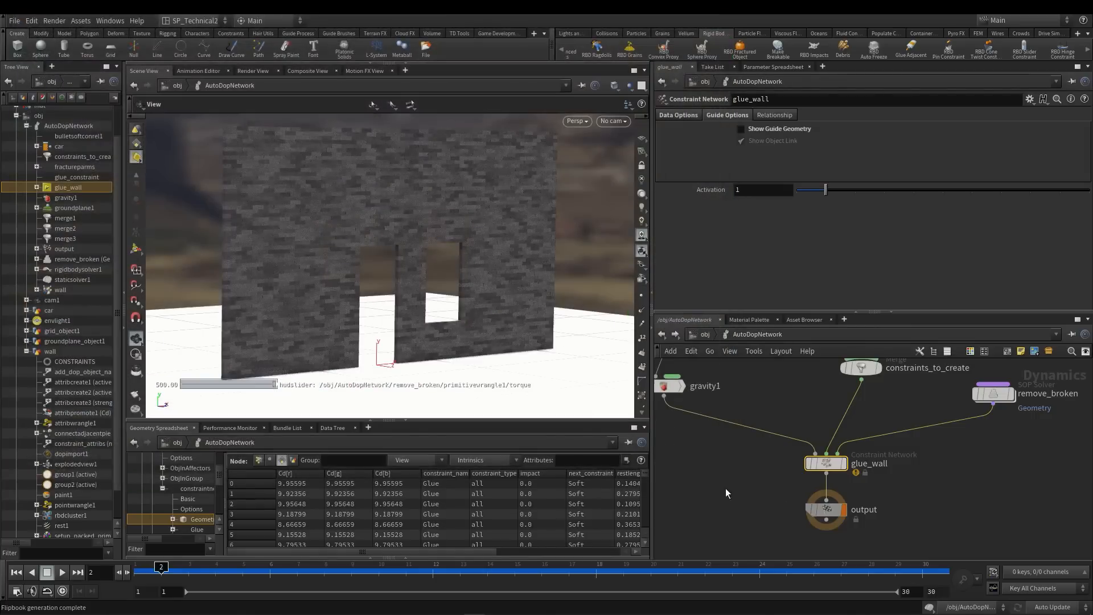
# Go up to the object level and return inside the AutoDopNetwork
pyautogui.scroll(-2, 734, 472)
pyautogui.click(709, 335)
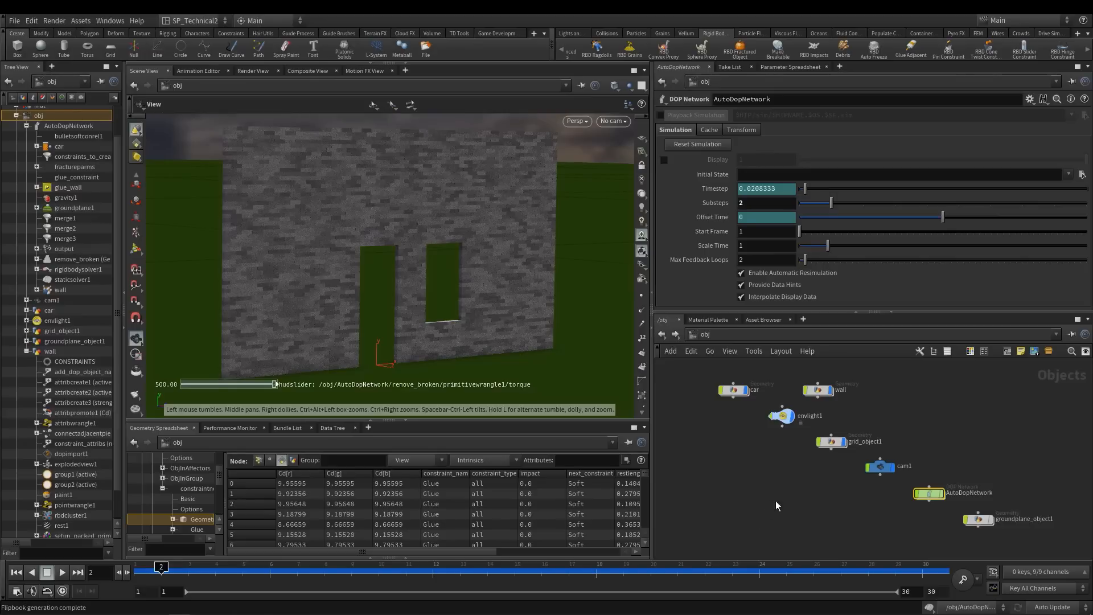
pyautogui.doubleClick(931, 494)
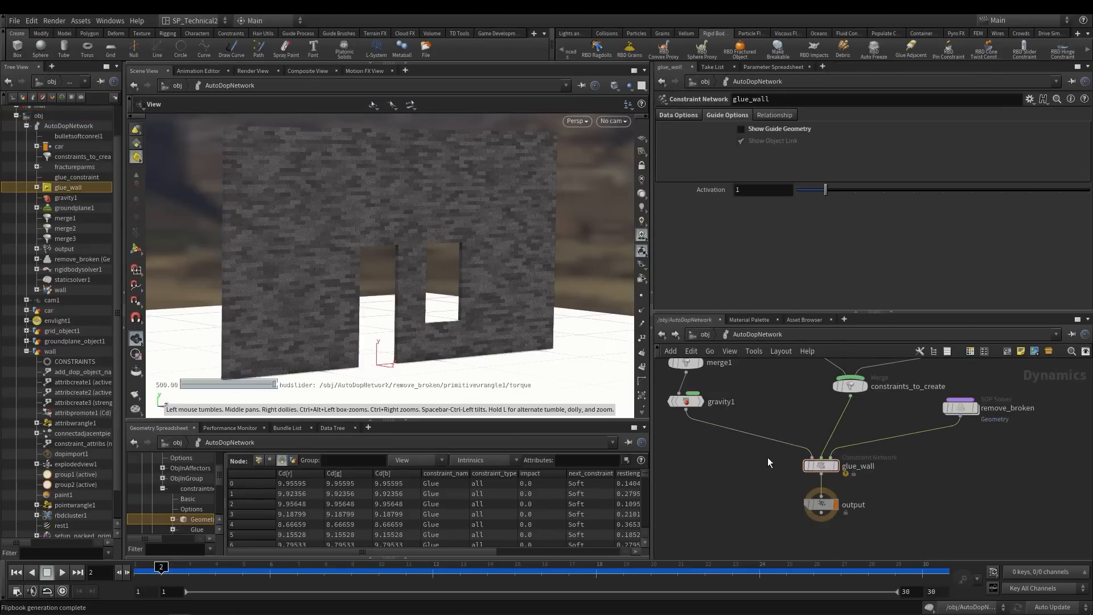
# Save the simulation for frames 1 to 30 to disk from the output node, and turn on Playback Simulation for the AutoDopNetwork
pyautogui.click(834, 505)
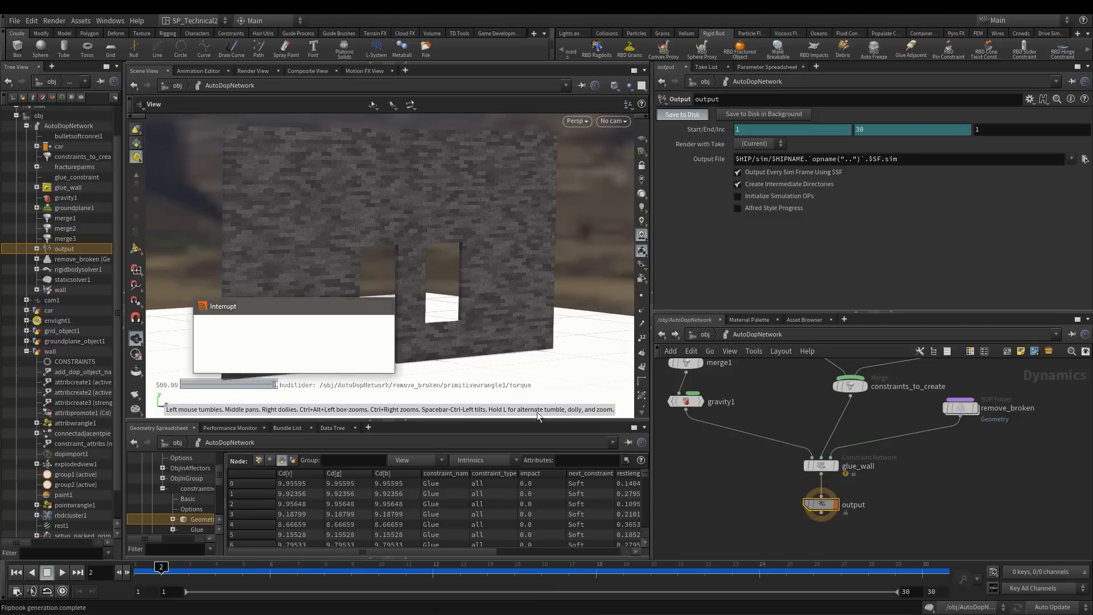
pyautogui.press('u')
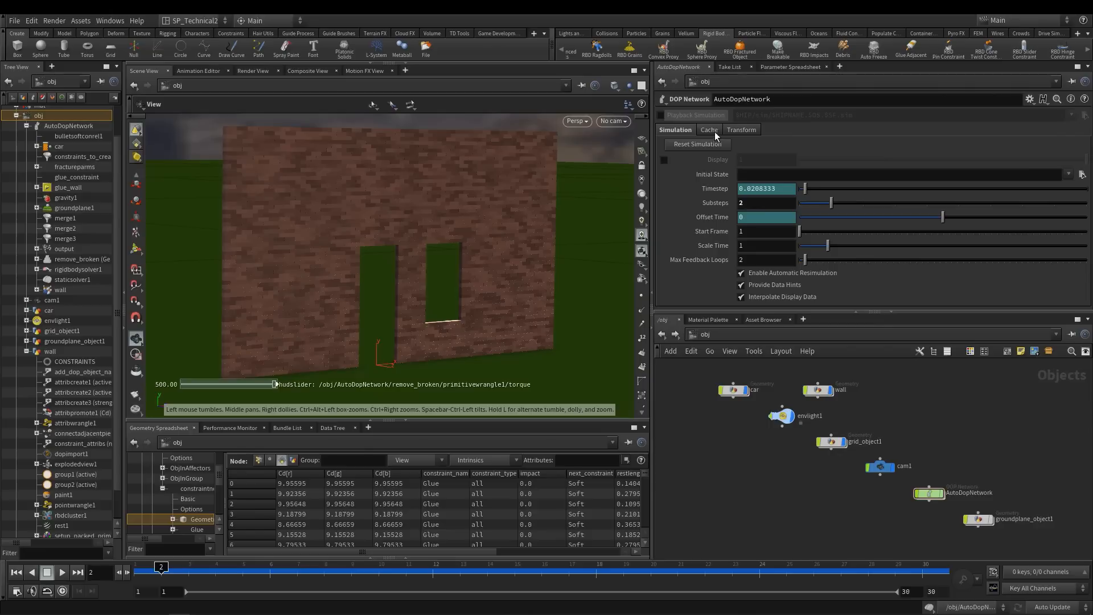
pyautogui.click(661, 115)
# Set the scene view's shading to Smooth Shaded and look through cam1
pyautogui.click(614, 85)
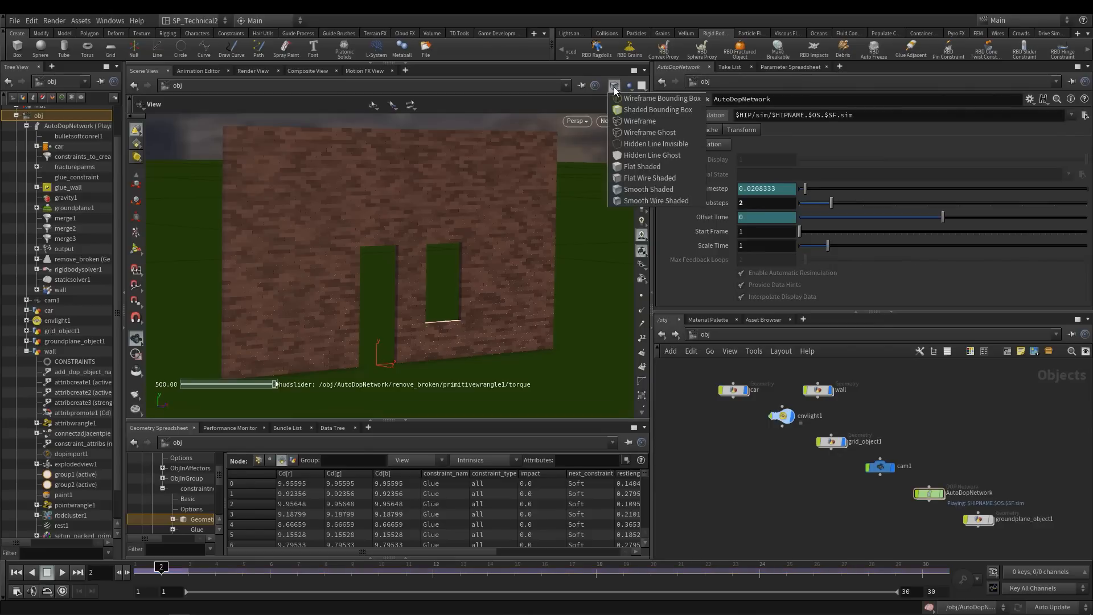
pyautogui.click(643, 196)
pyautogui.click(601, 121)
pyautogui.click(623, 177)
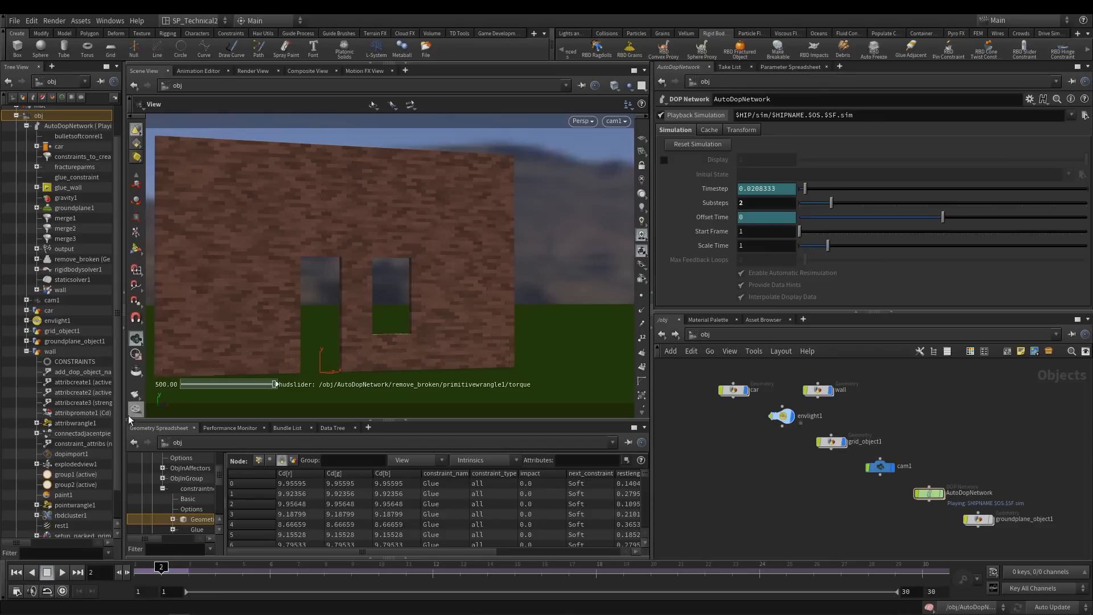
# Generate a flipbook of frames 1 to 30 from cam1 and play back the cached wall destruction
pyautogui.click(135, 397)
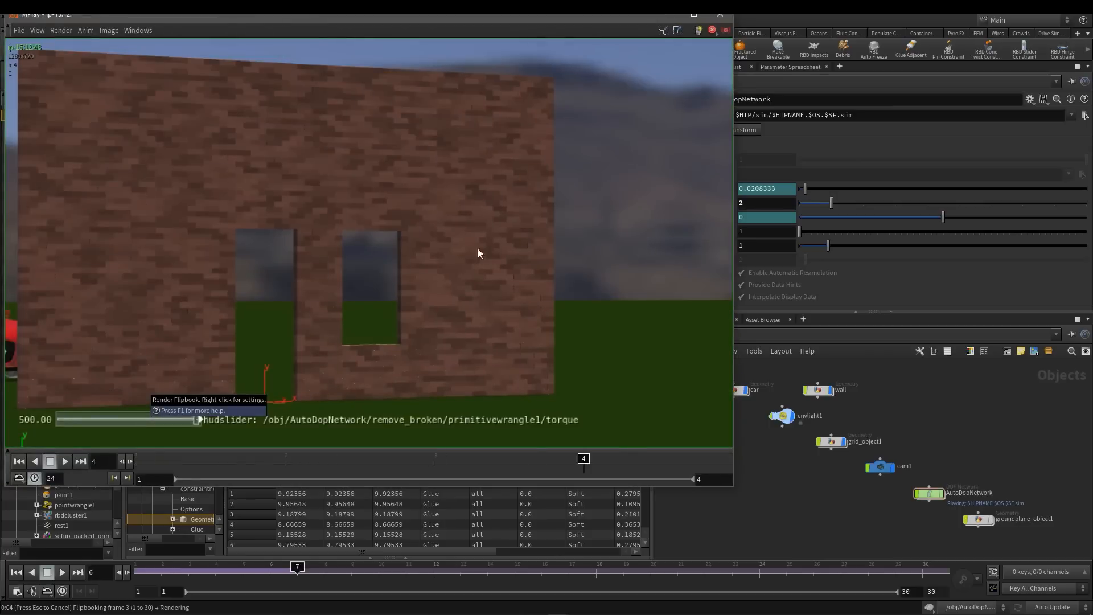
pyautogui.moveTo(329, 18); pyautogui.dragTo(446, 27)
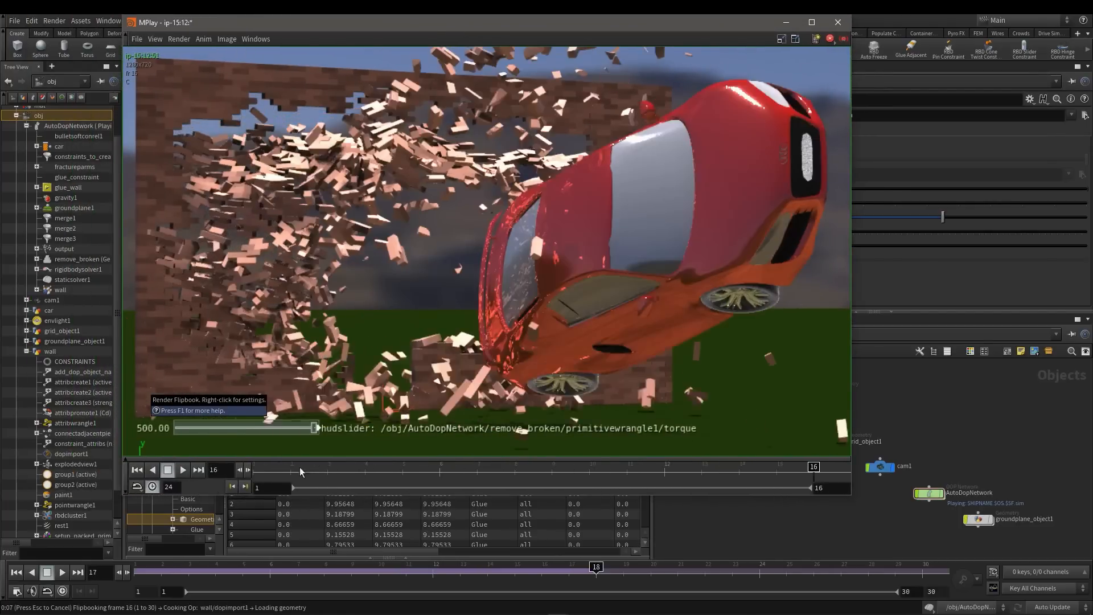
pyautogui.click(183, 470)
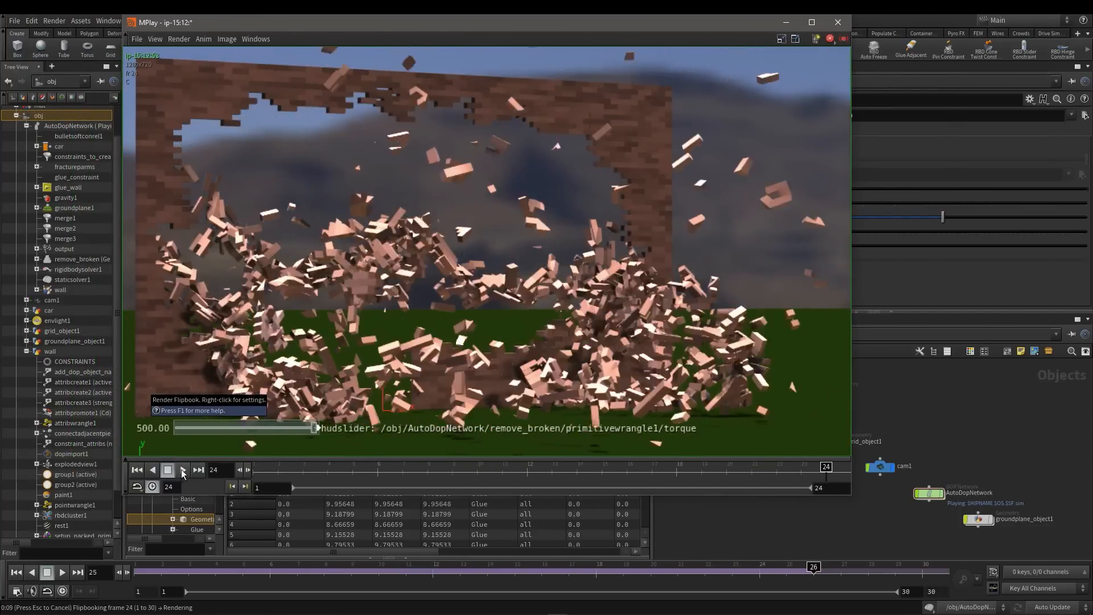